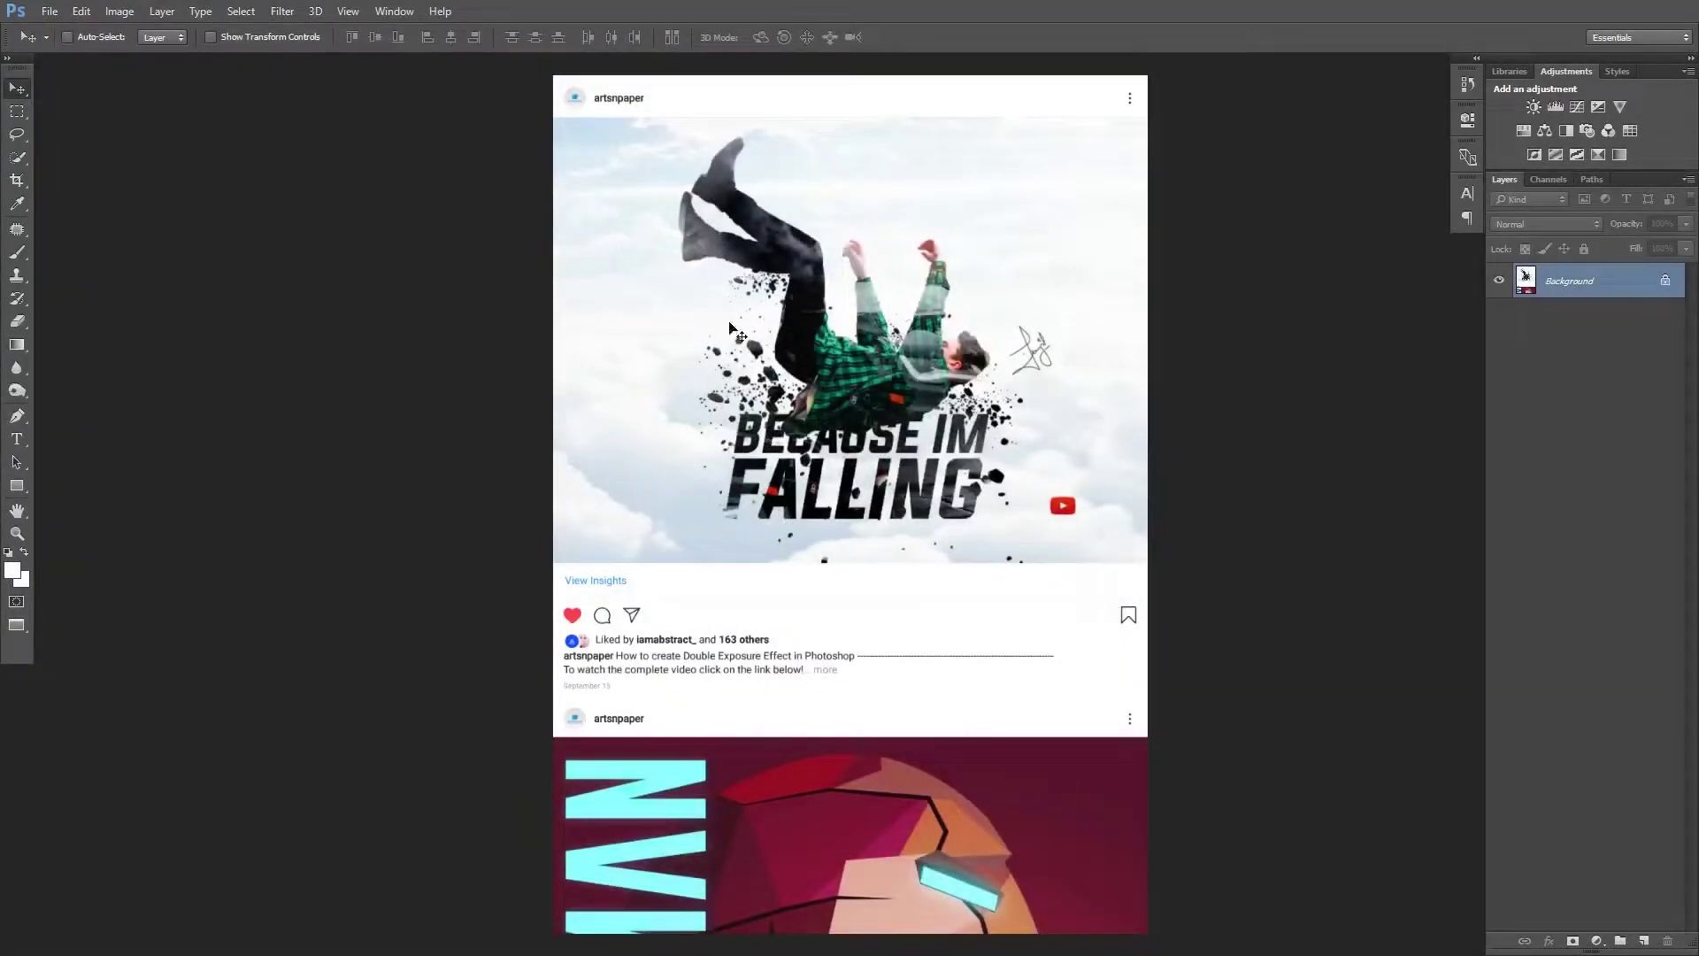
Zoom in and draw a rectangle over the post's photo area
right_click(896, 359)
click(965, 449)
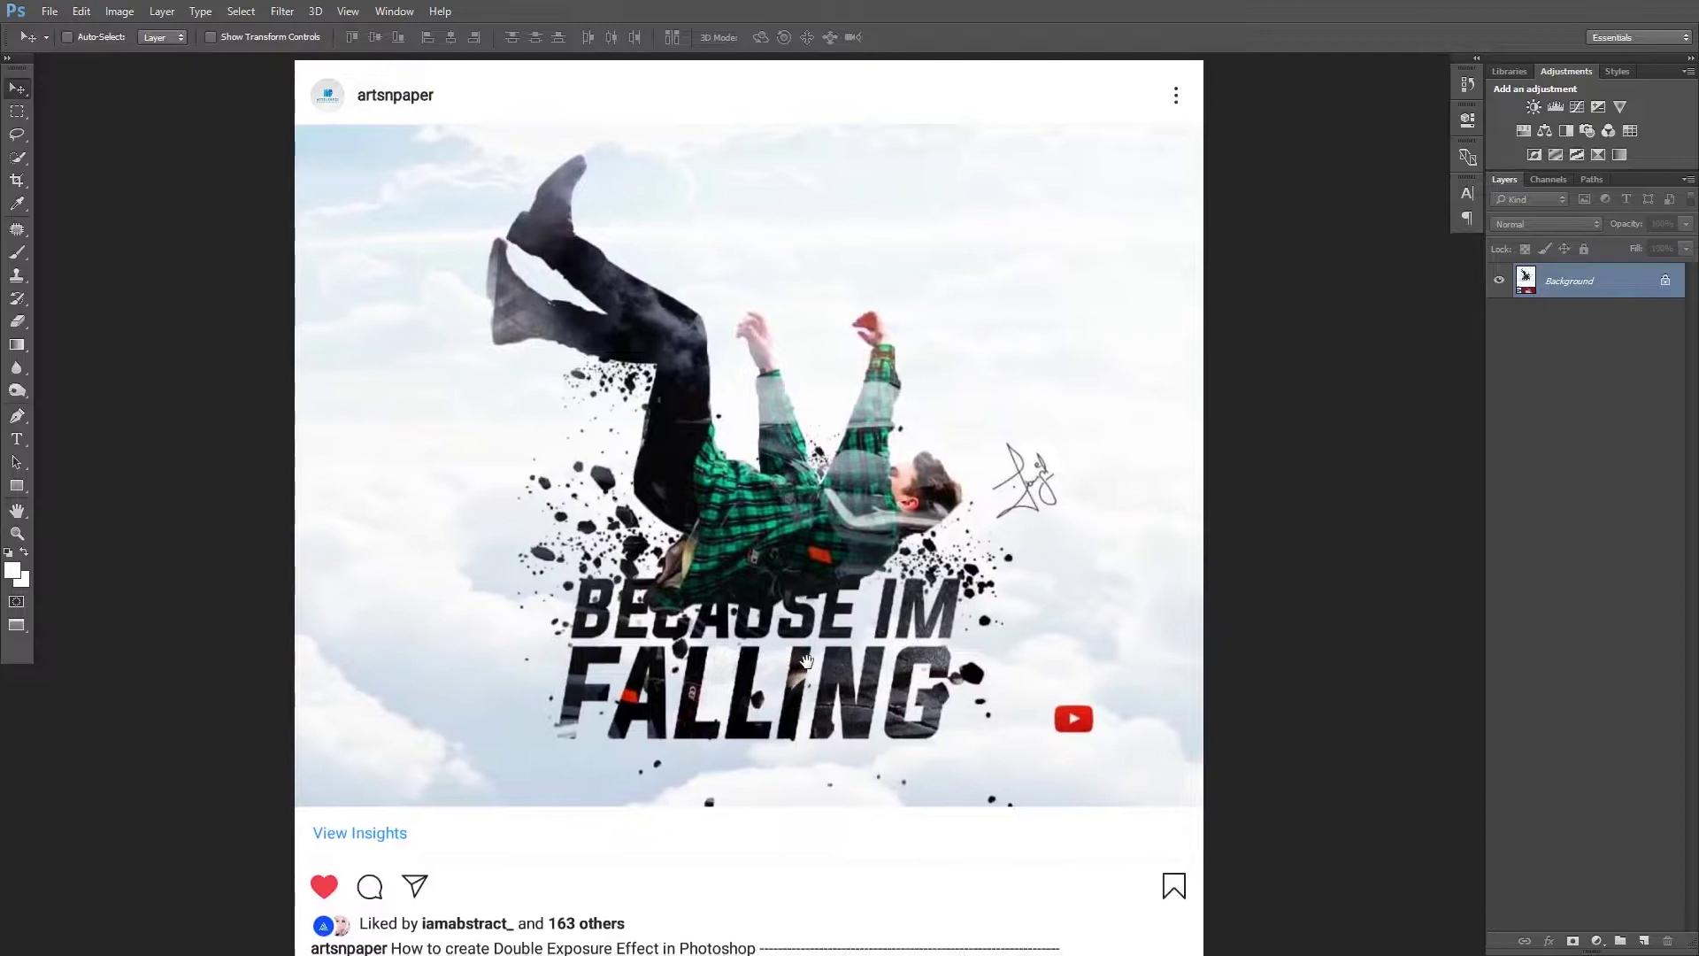
click(17, 487)
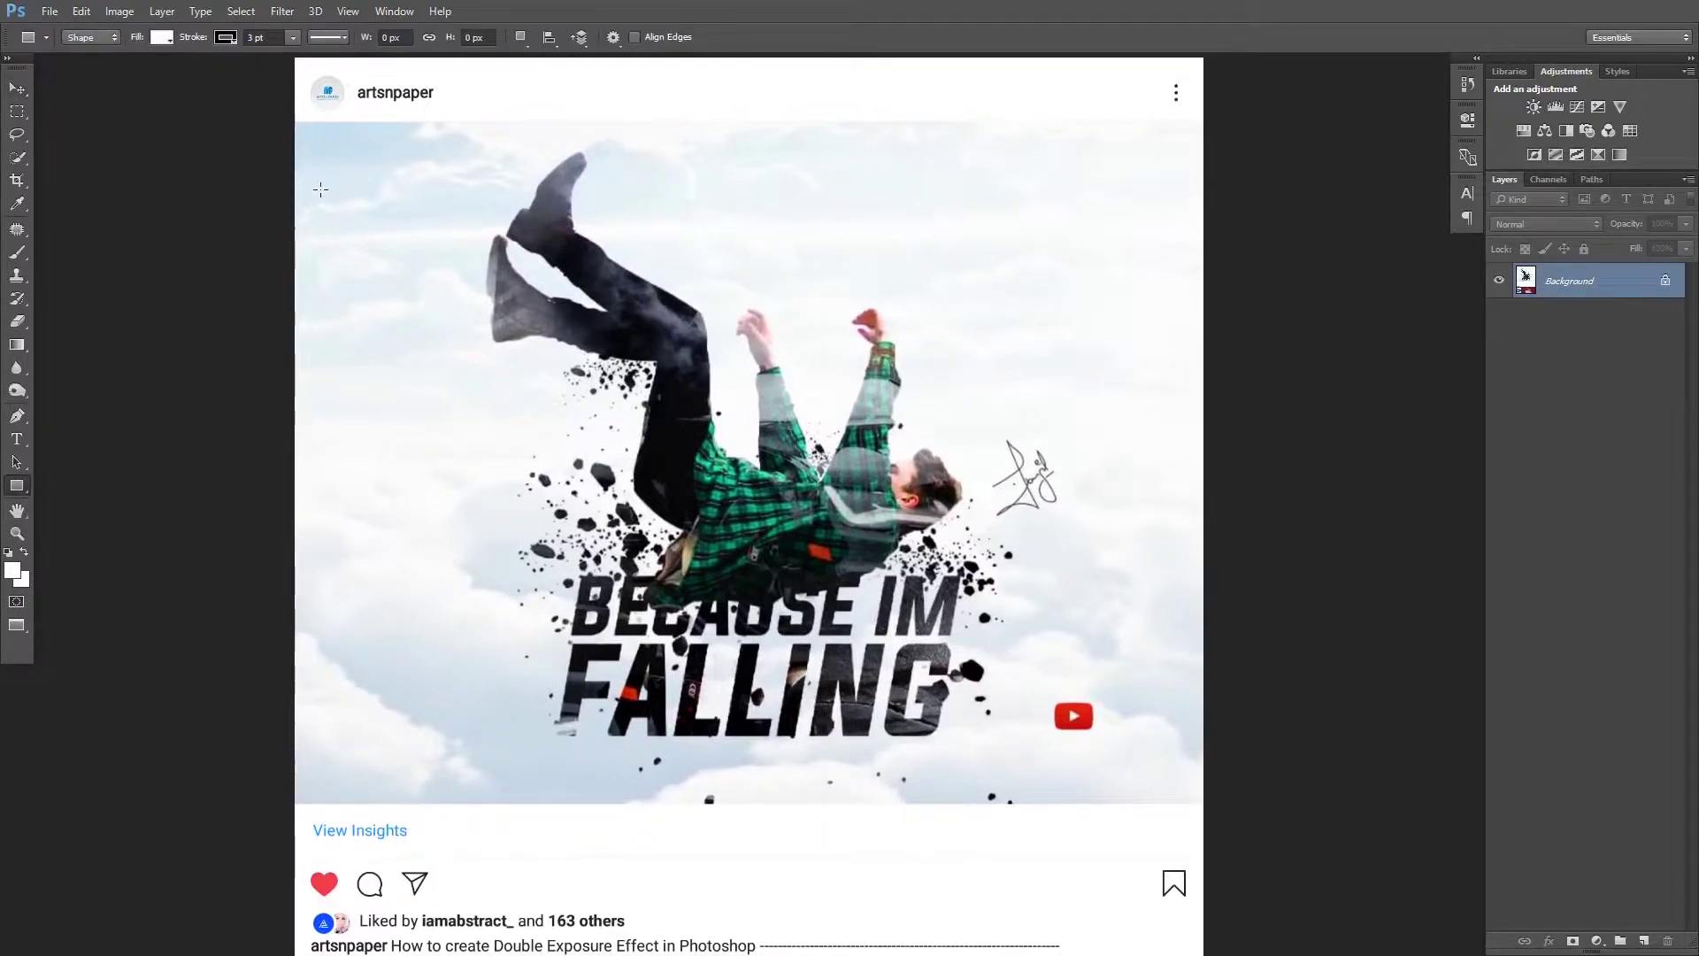
mouse_move(289, 122)
mouse_down()
mouse_move(921, 571)
mouse_move(1204, 804)
mouse_up()
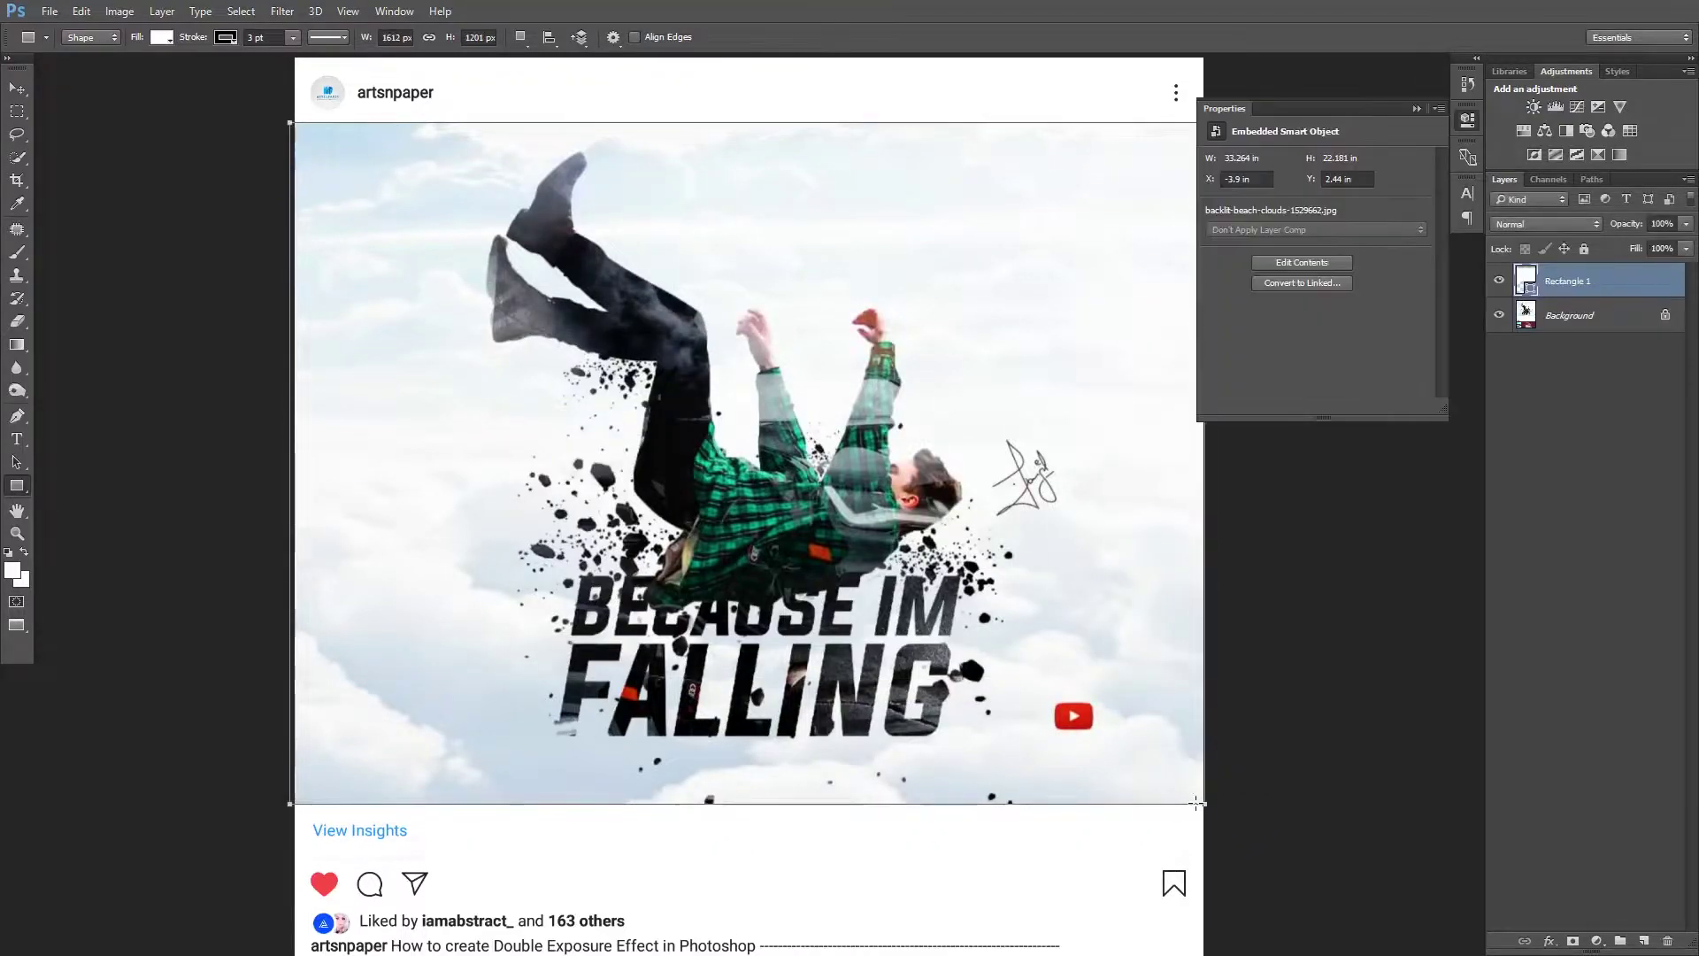
Remove the rectangle's outline by setting its stroke to No Color
key(v)
key(ctrl+a)
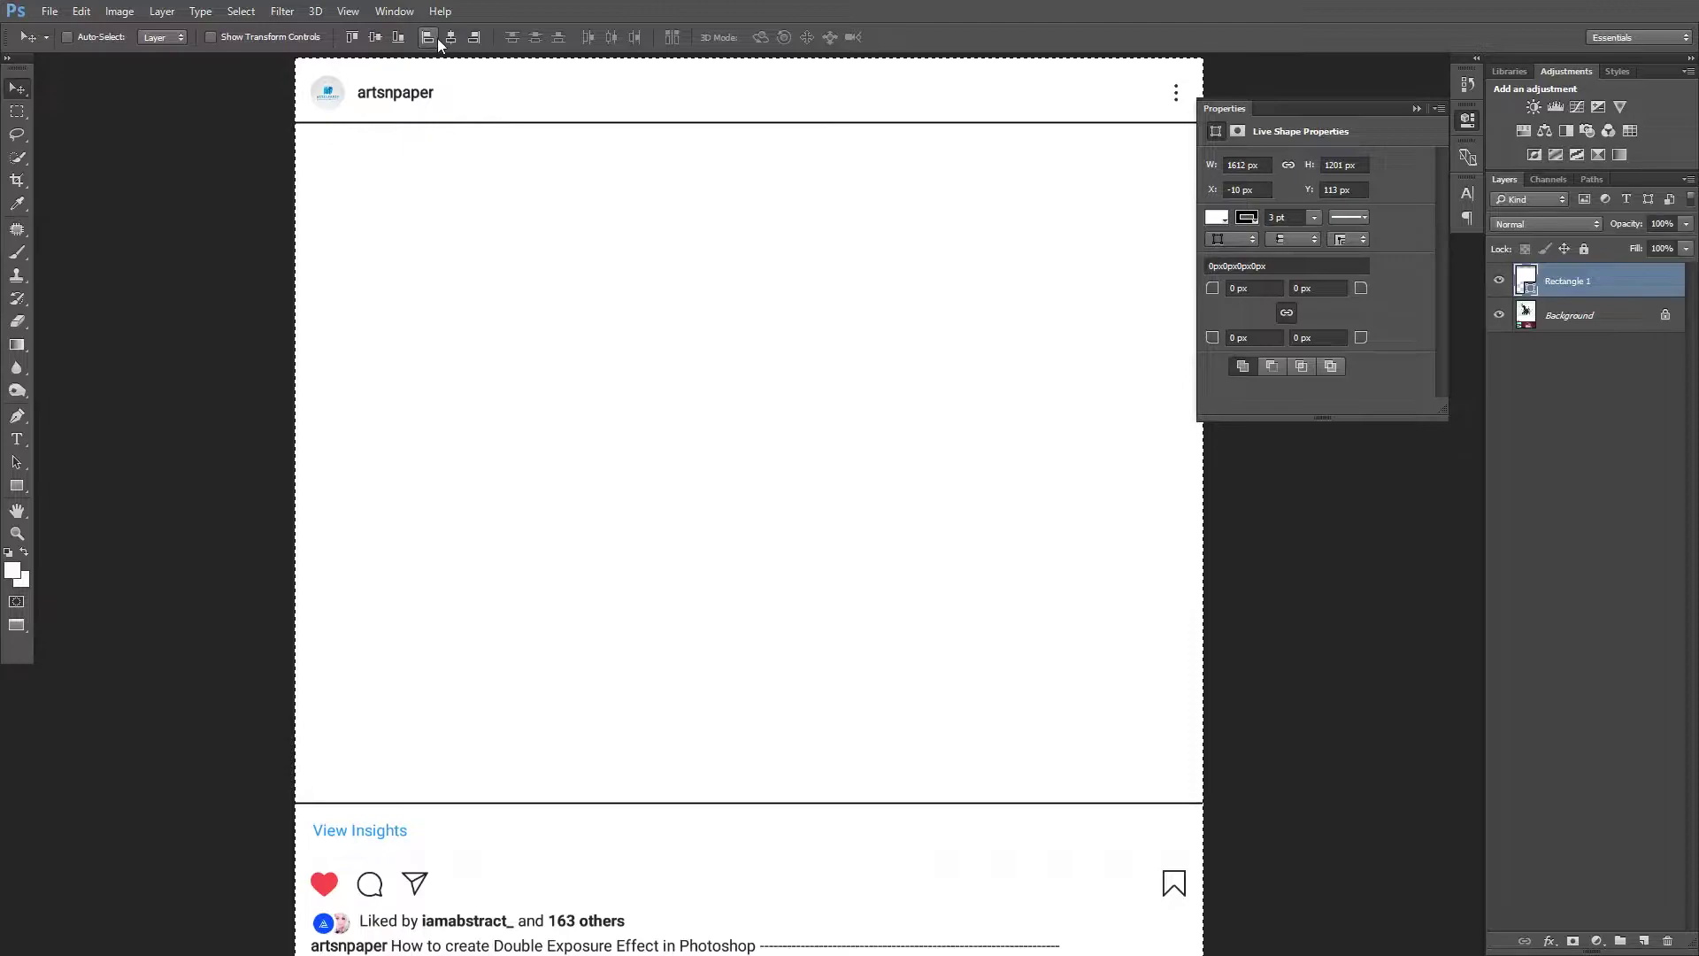
key(ctrl+d)
click(1416, 108)
key(a)
click(295, 40)
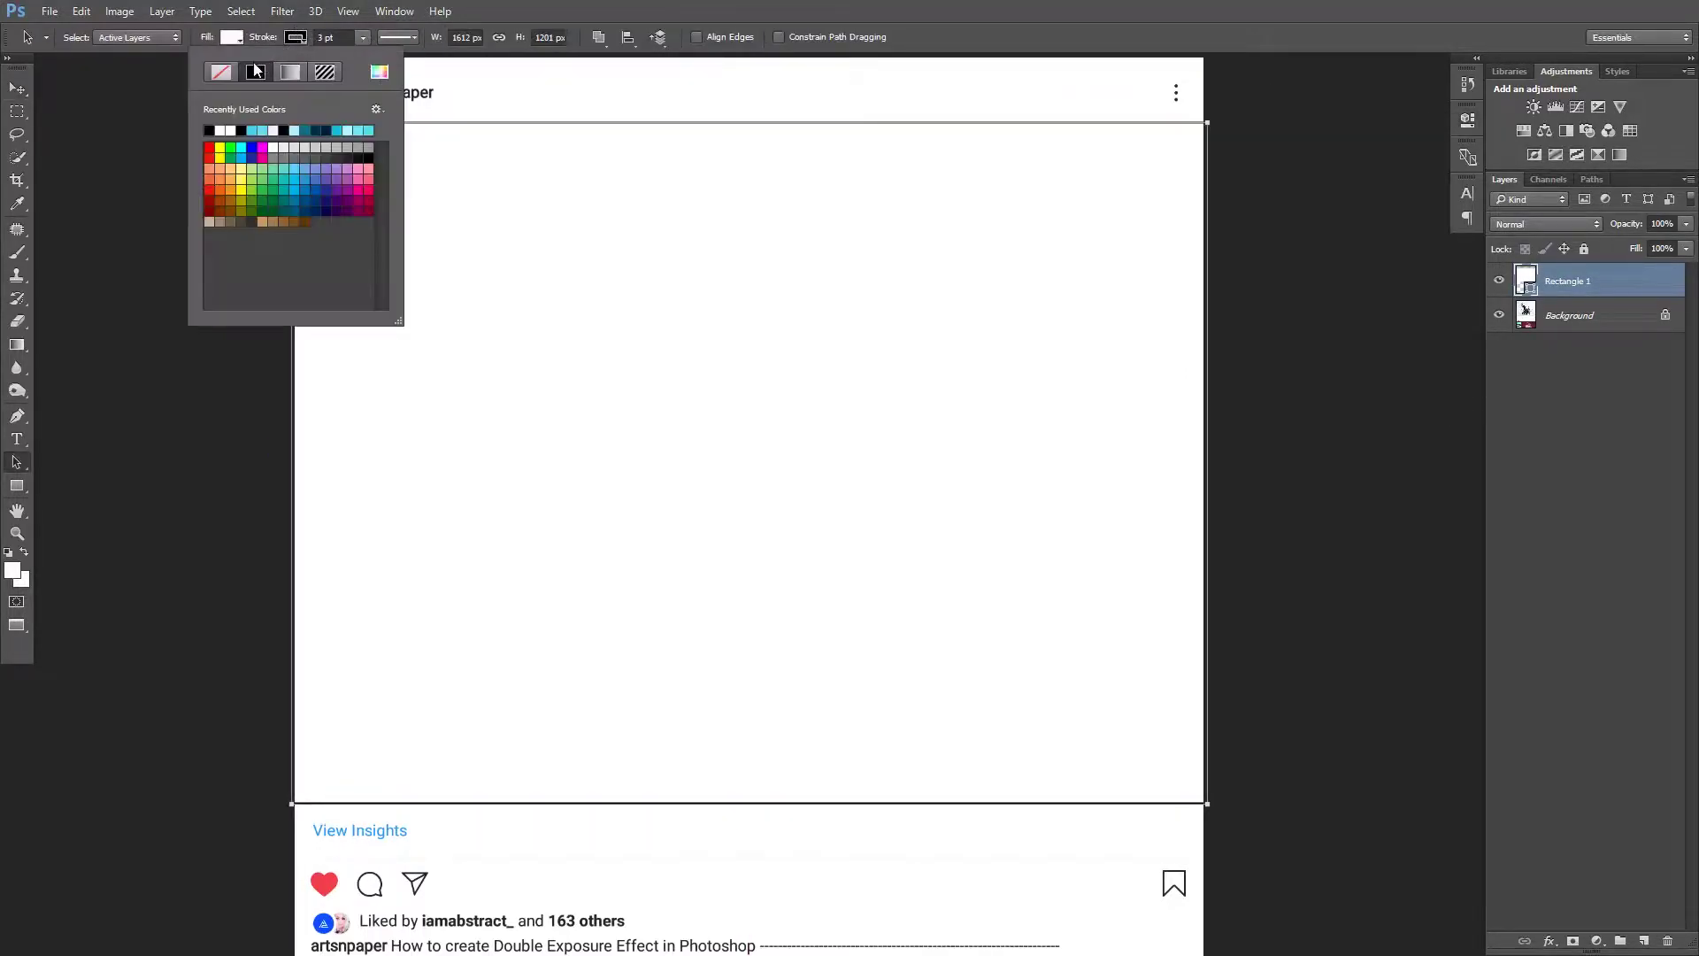
click(222, 71)
click(727, 352)
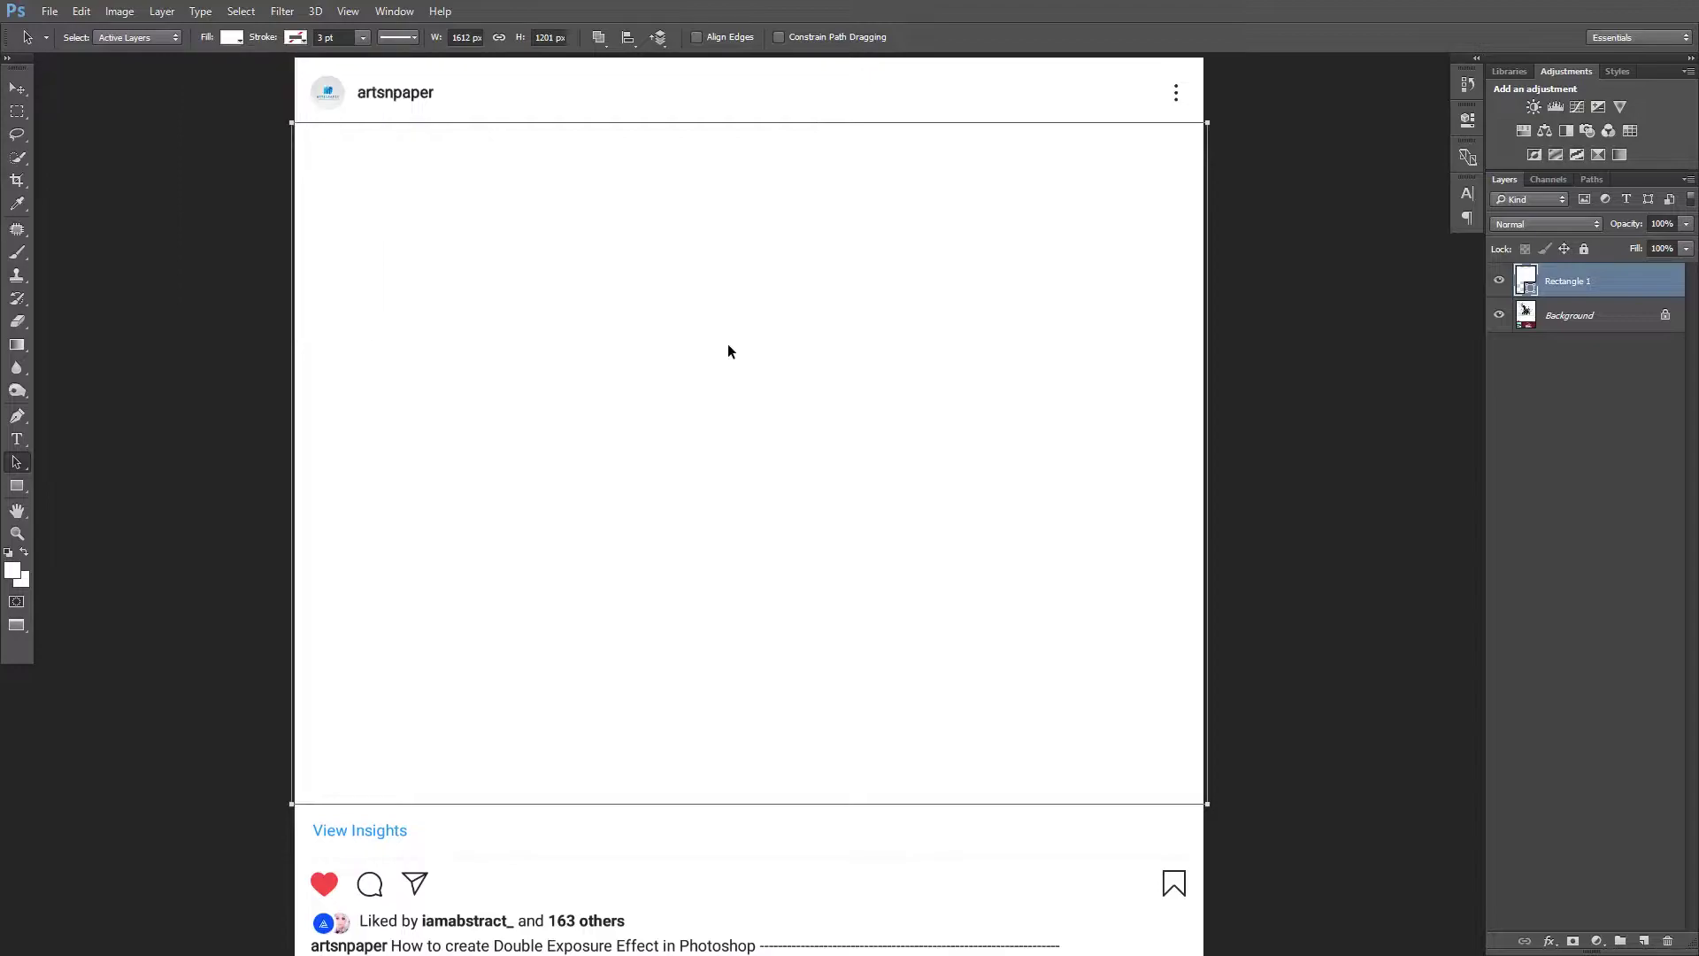
click(1399, 536)
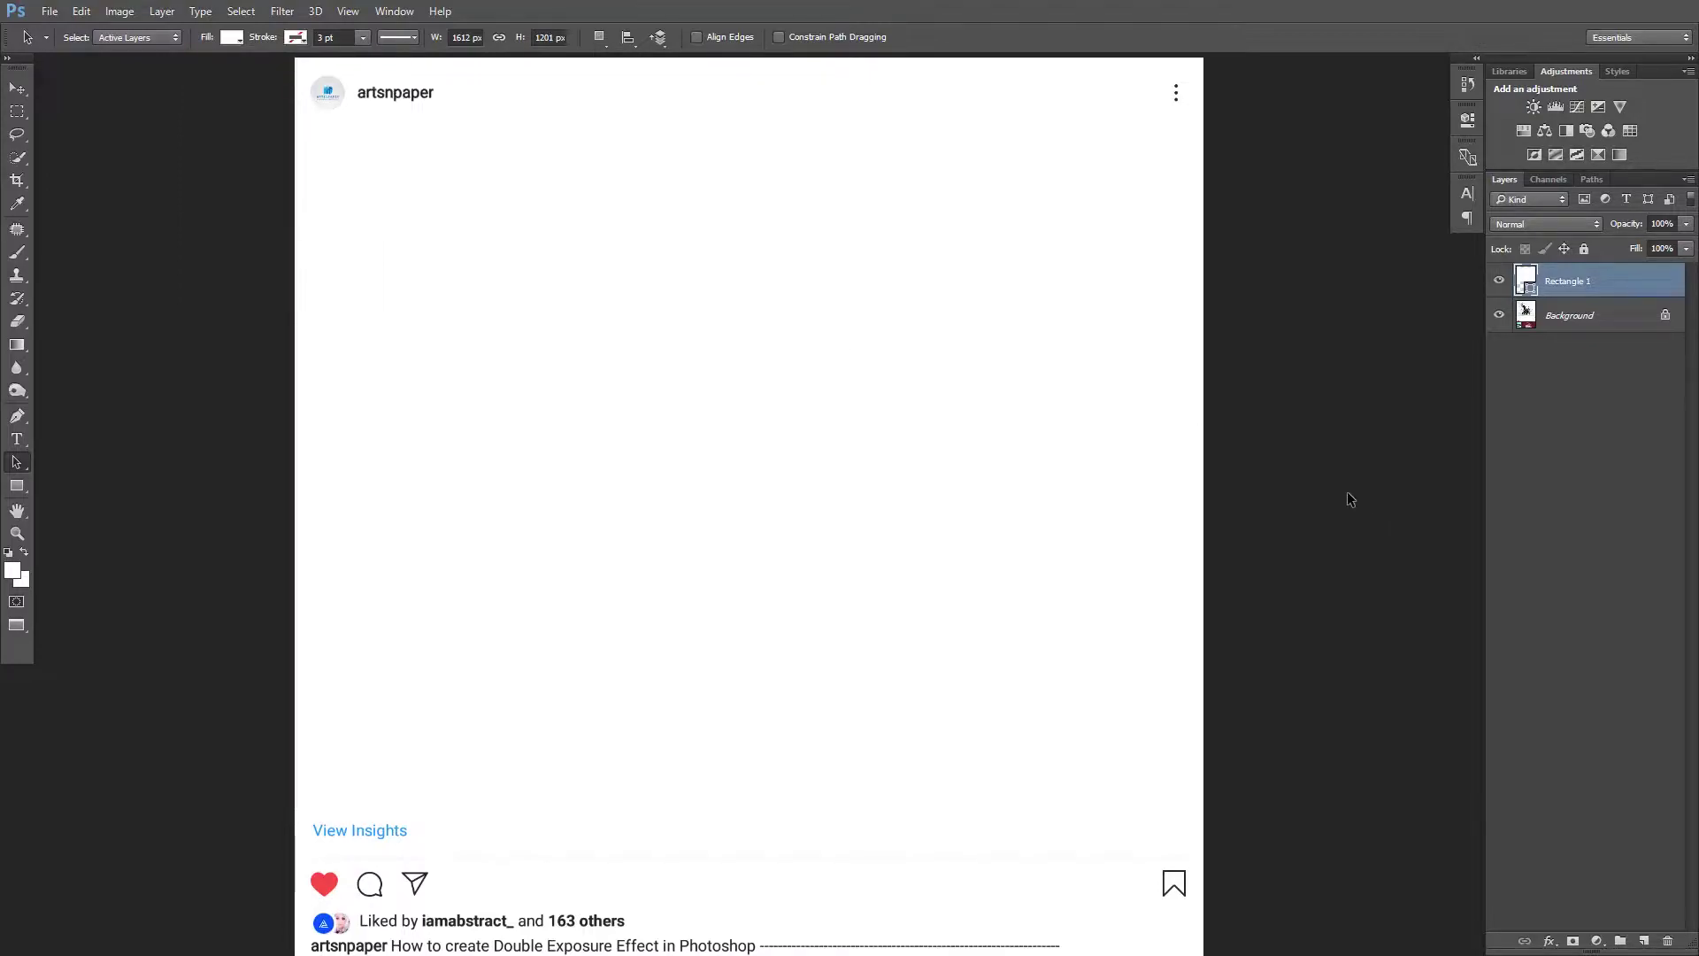
Fill the rectangle with solid black (#000000)
double_click(1529, 282)
text(000000)
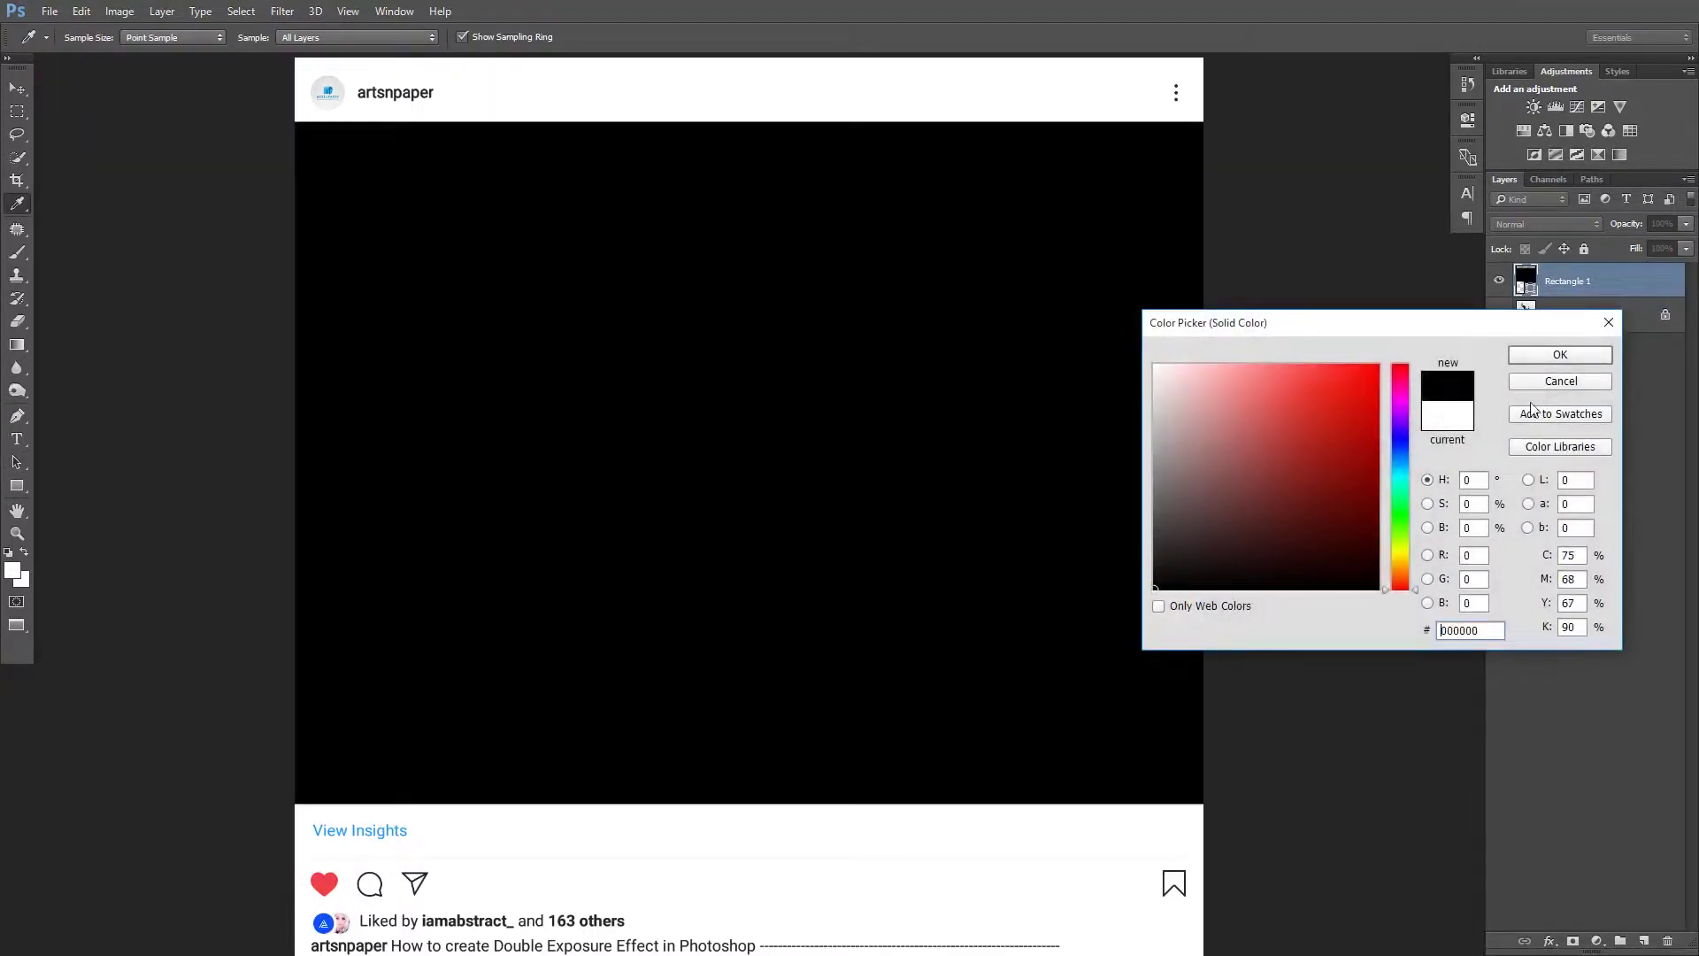
click(1540, 361)
key(v)
mouse_move(937, 478)
mouse_down()
mouse_move(951, 316)
mouse_move(938, 416)
mouse_up()
scroll(938, 416, down, 5)
scroll(921, 334, up, 4)
scroll(941, 284, up, 3)
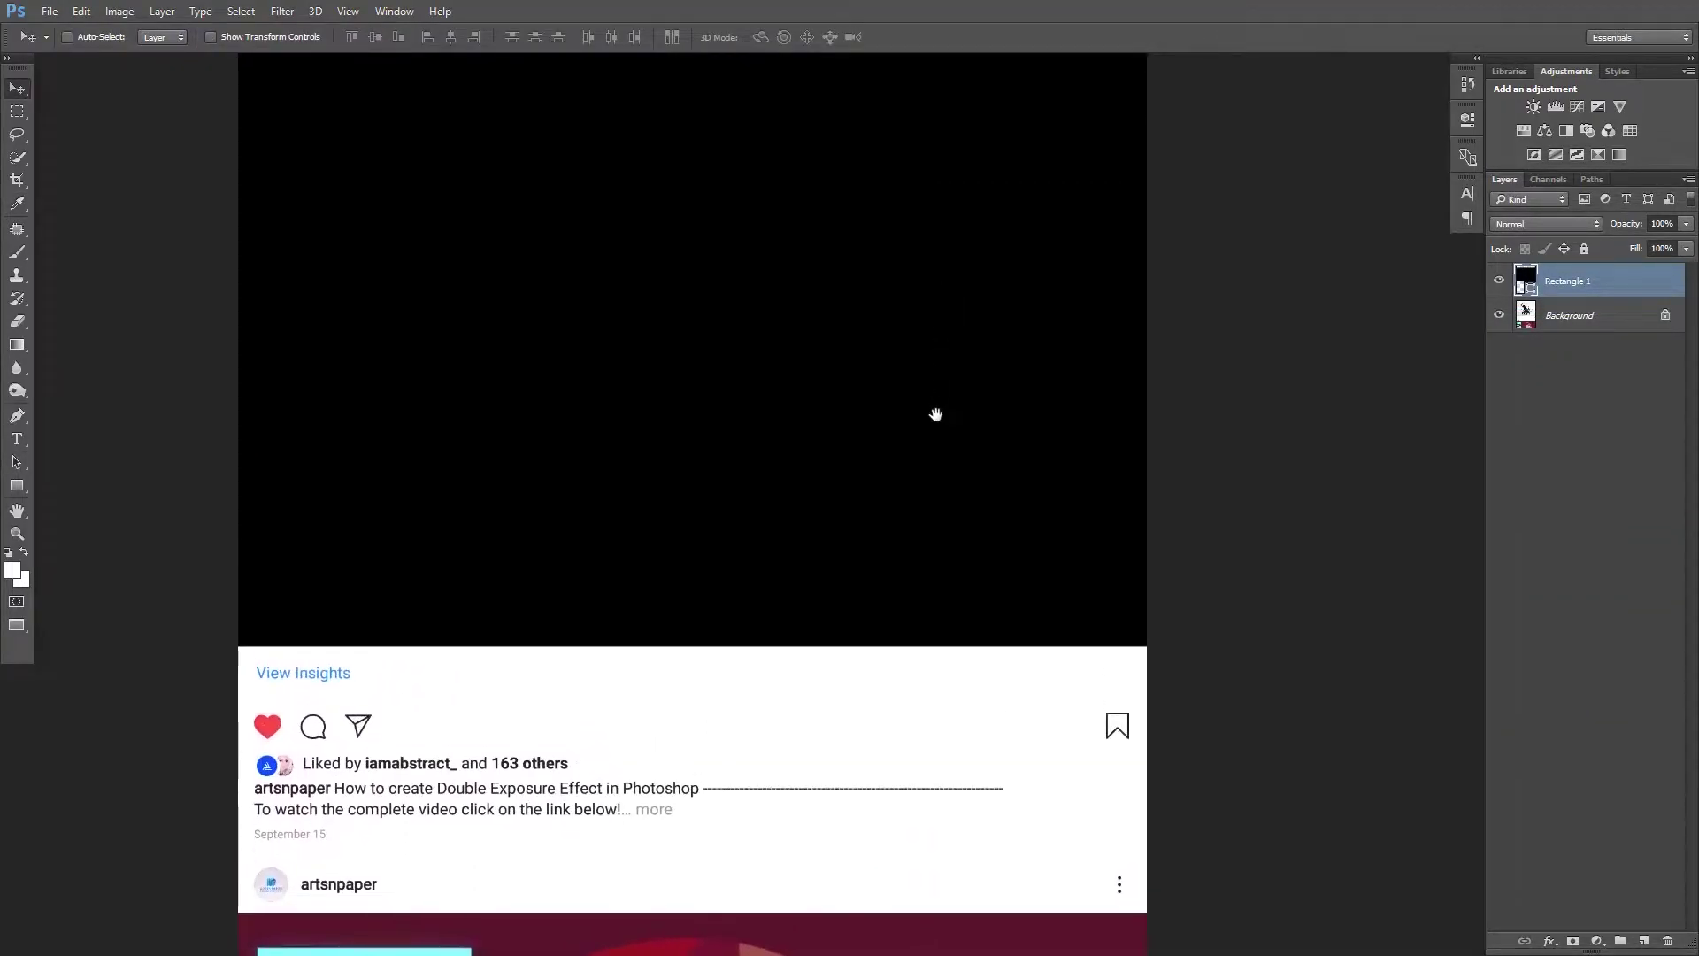
scroll(932, 409, up, 2)
Check the black rectangle at 100% zoom, then zoom back out on the mockup
key(ctrl+minus)
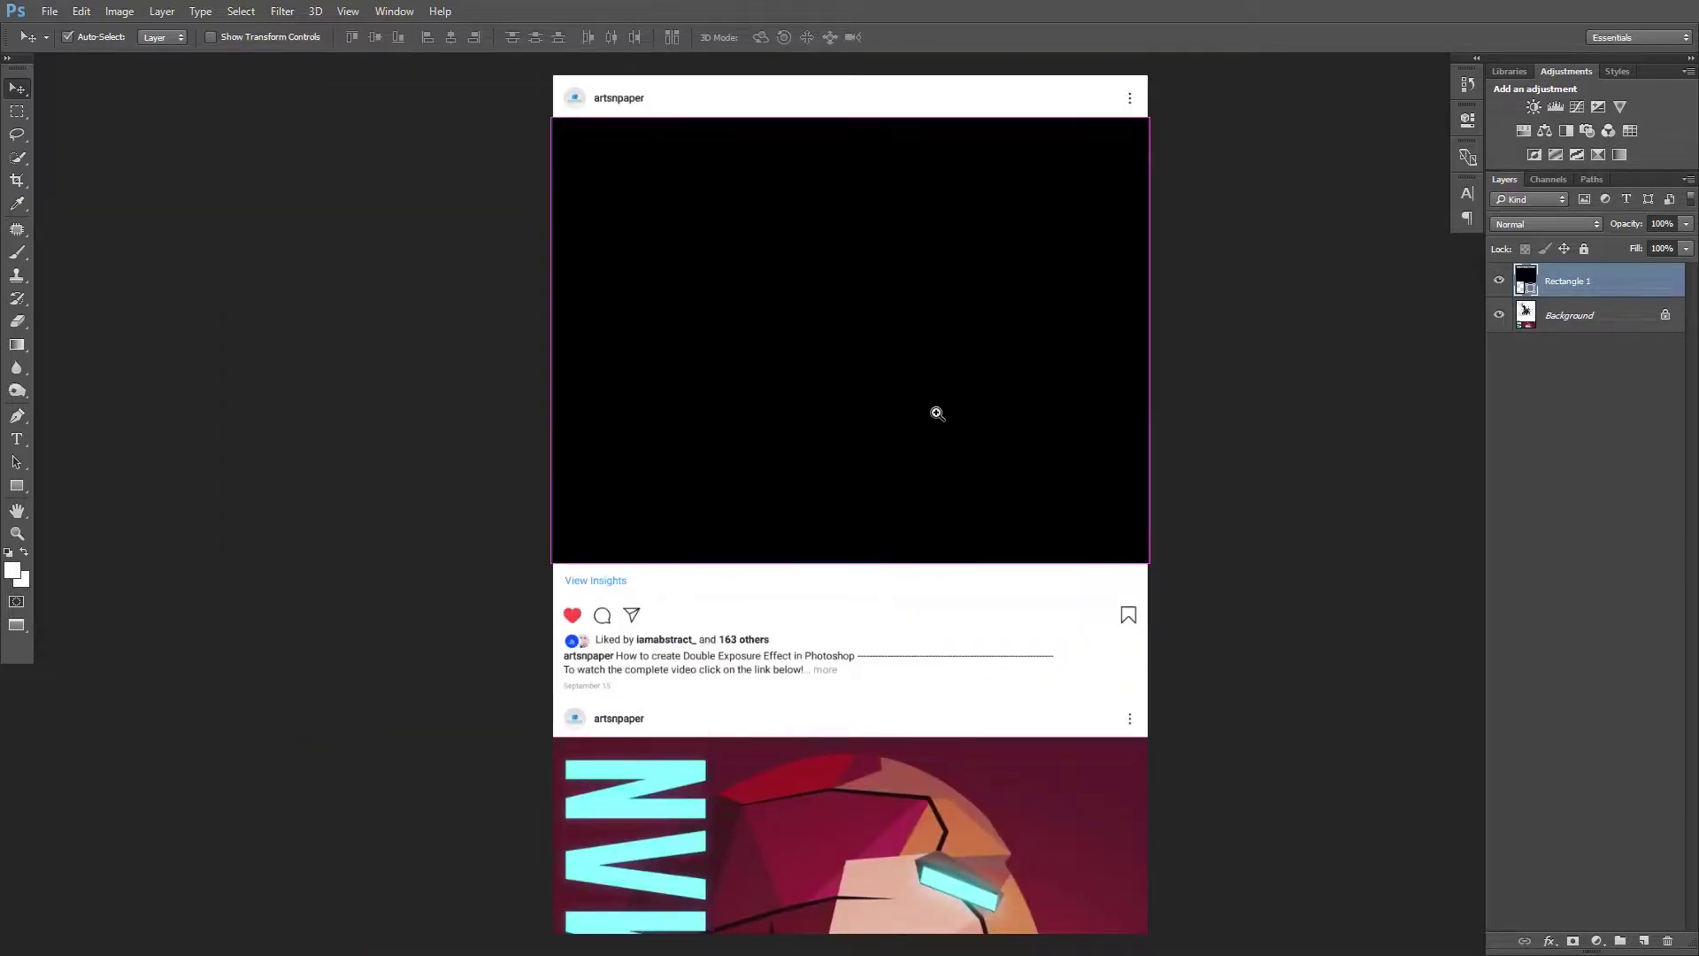
right_click(937, 416)
click(976, 447)
key(ctrl+minus)
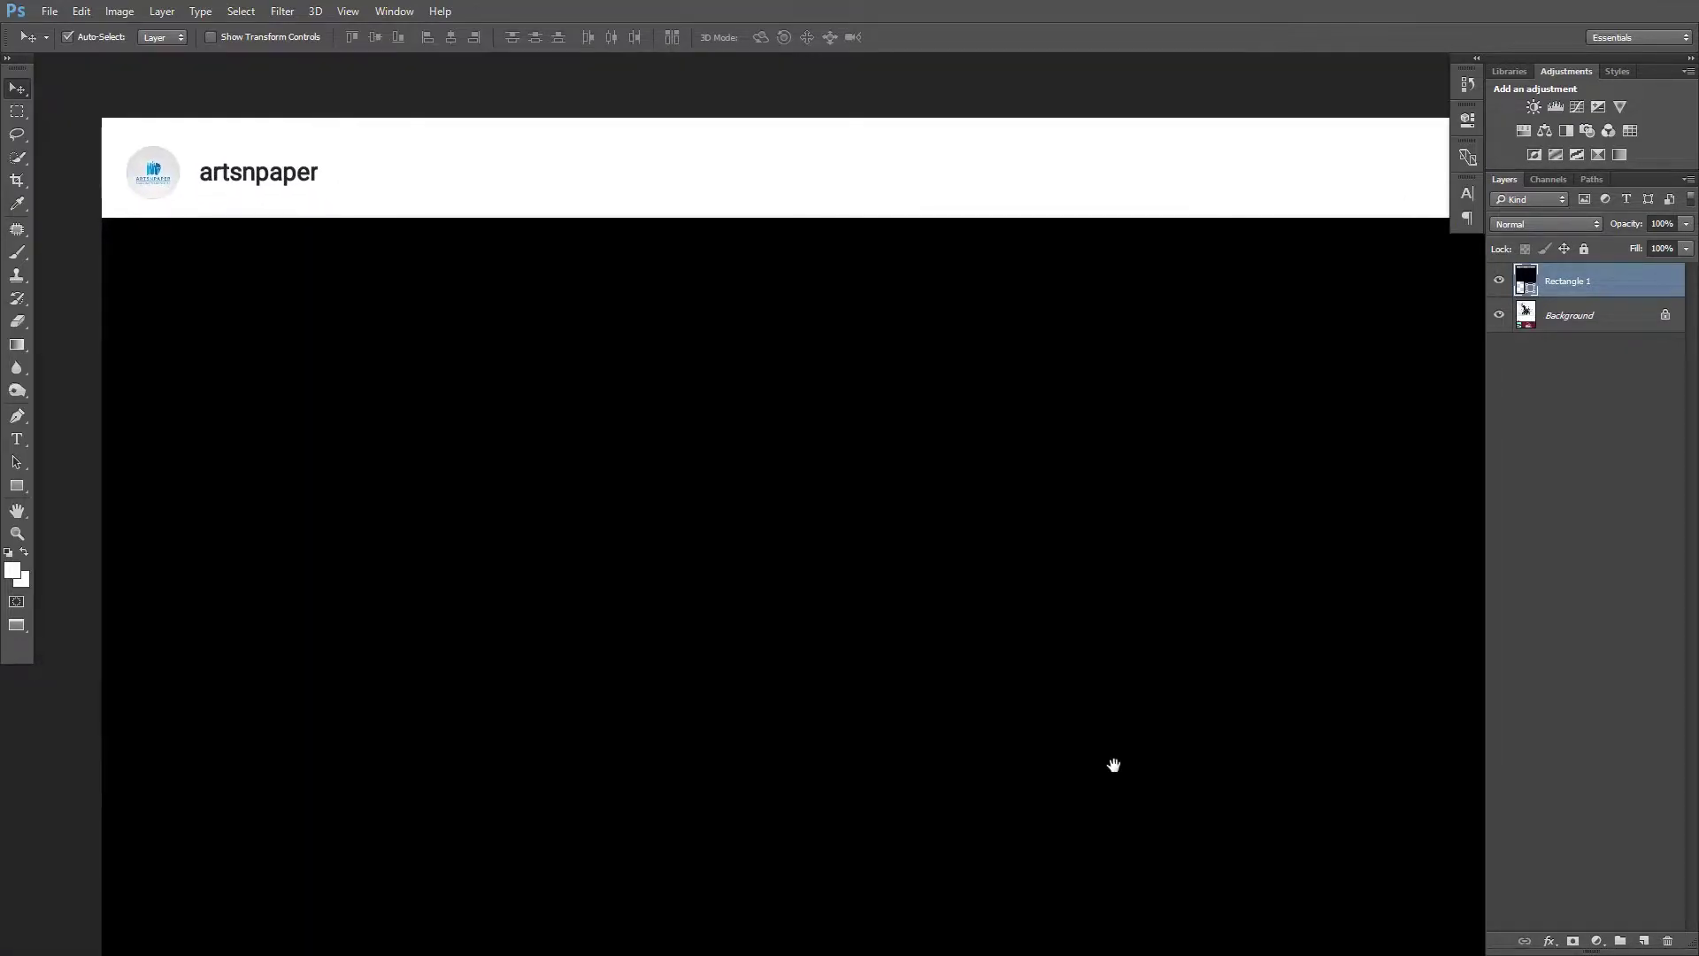
key(ctrl+minus)
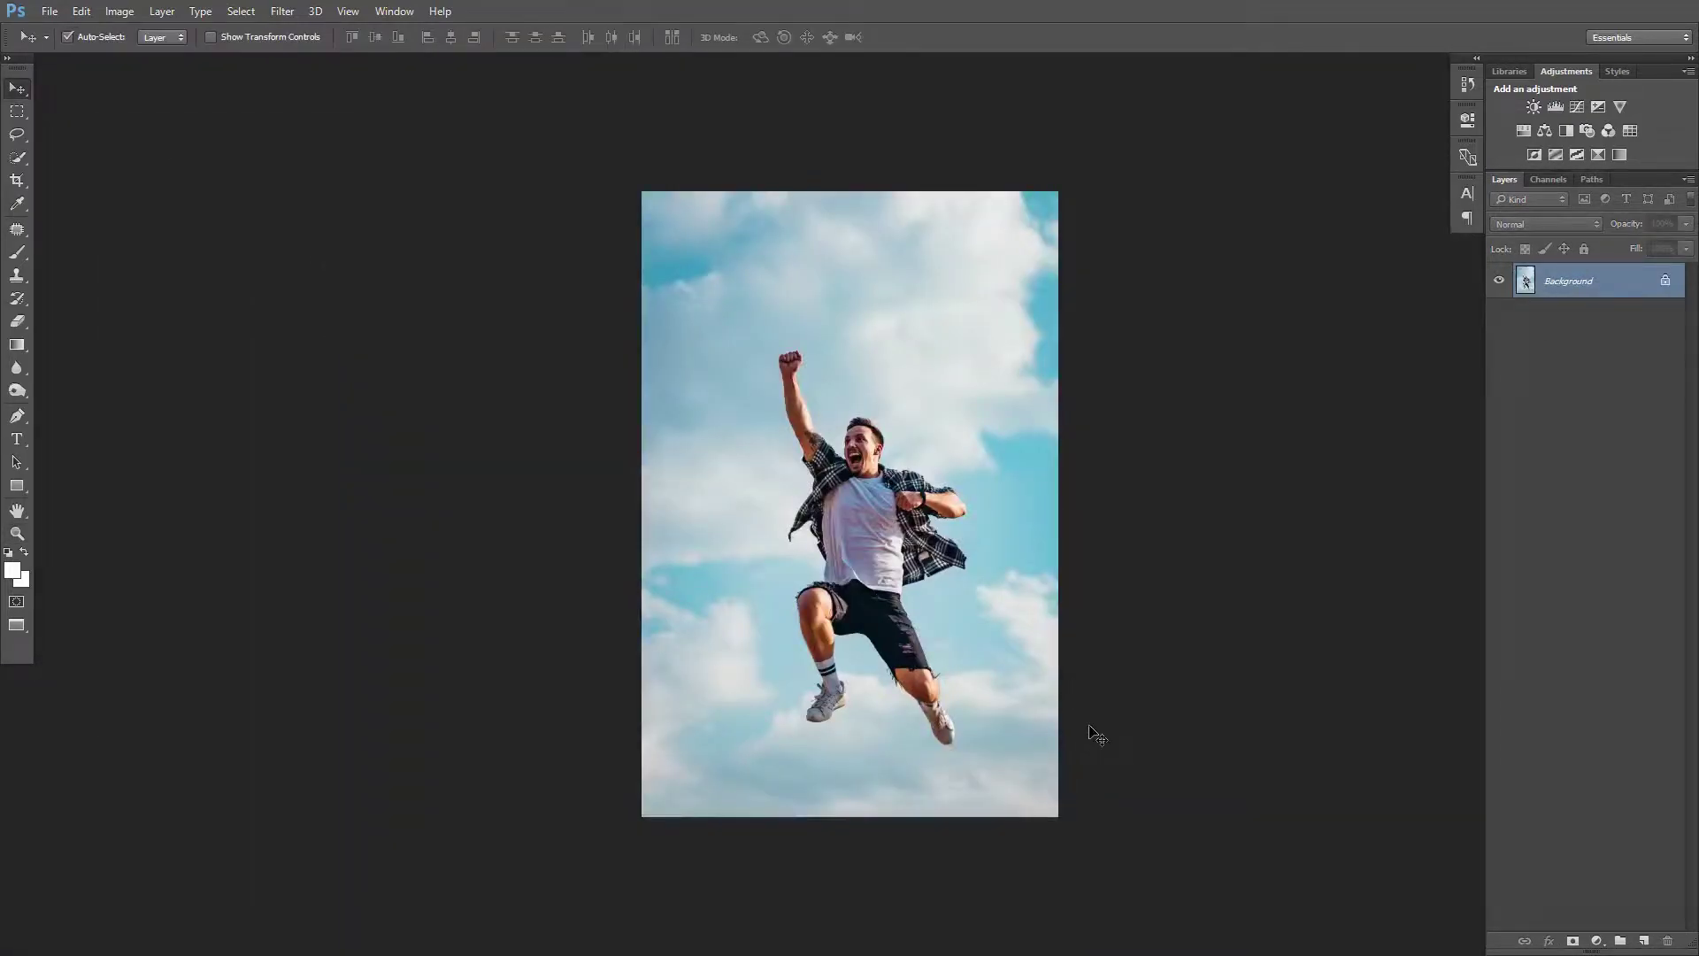
Zoom in on the jumping man's face and unlock the photo's Background layer
right_click(912, 538)
click(961, 569)
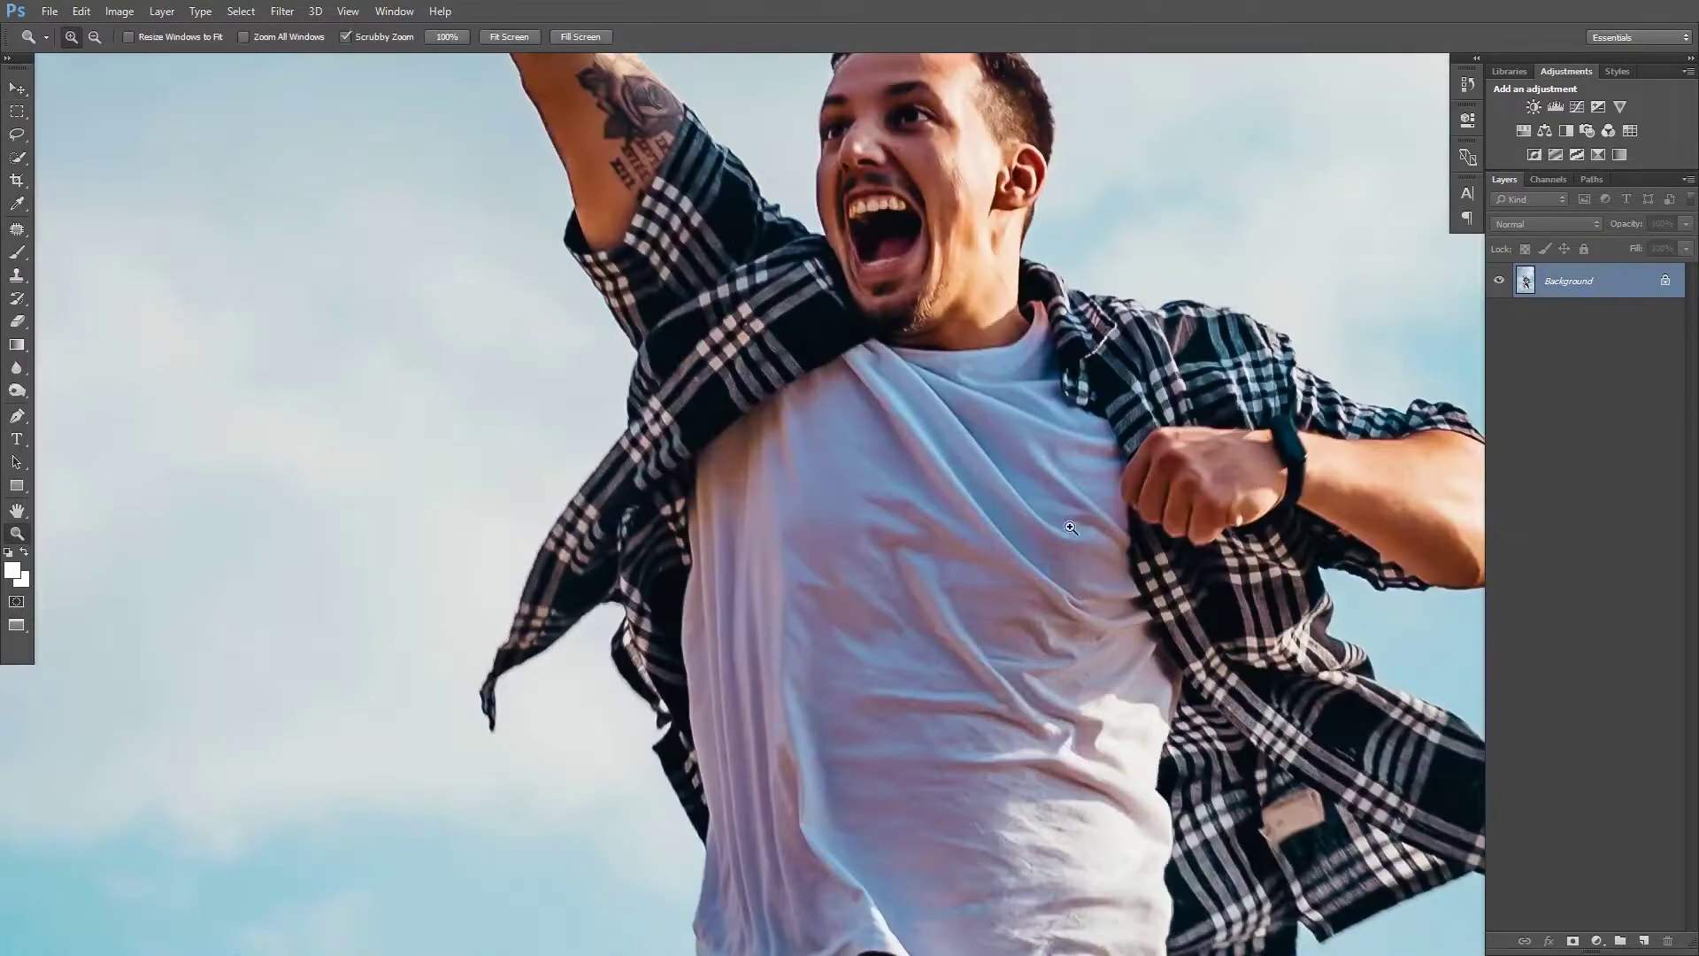
key(ctrl+minus)
mouse_move(1053, 509)
mouse_down()
mouse_move(829, 628)
mouse_move(857, 596)
mouse_up()
ctrl+click(885, 606)
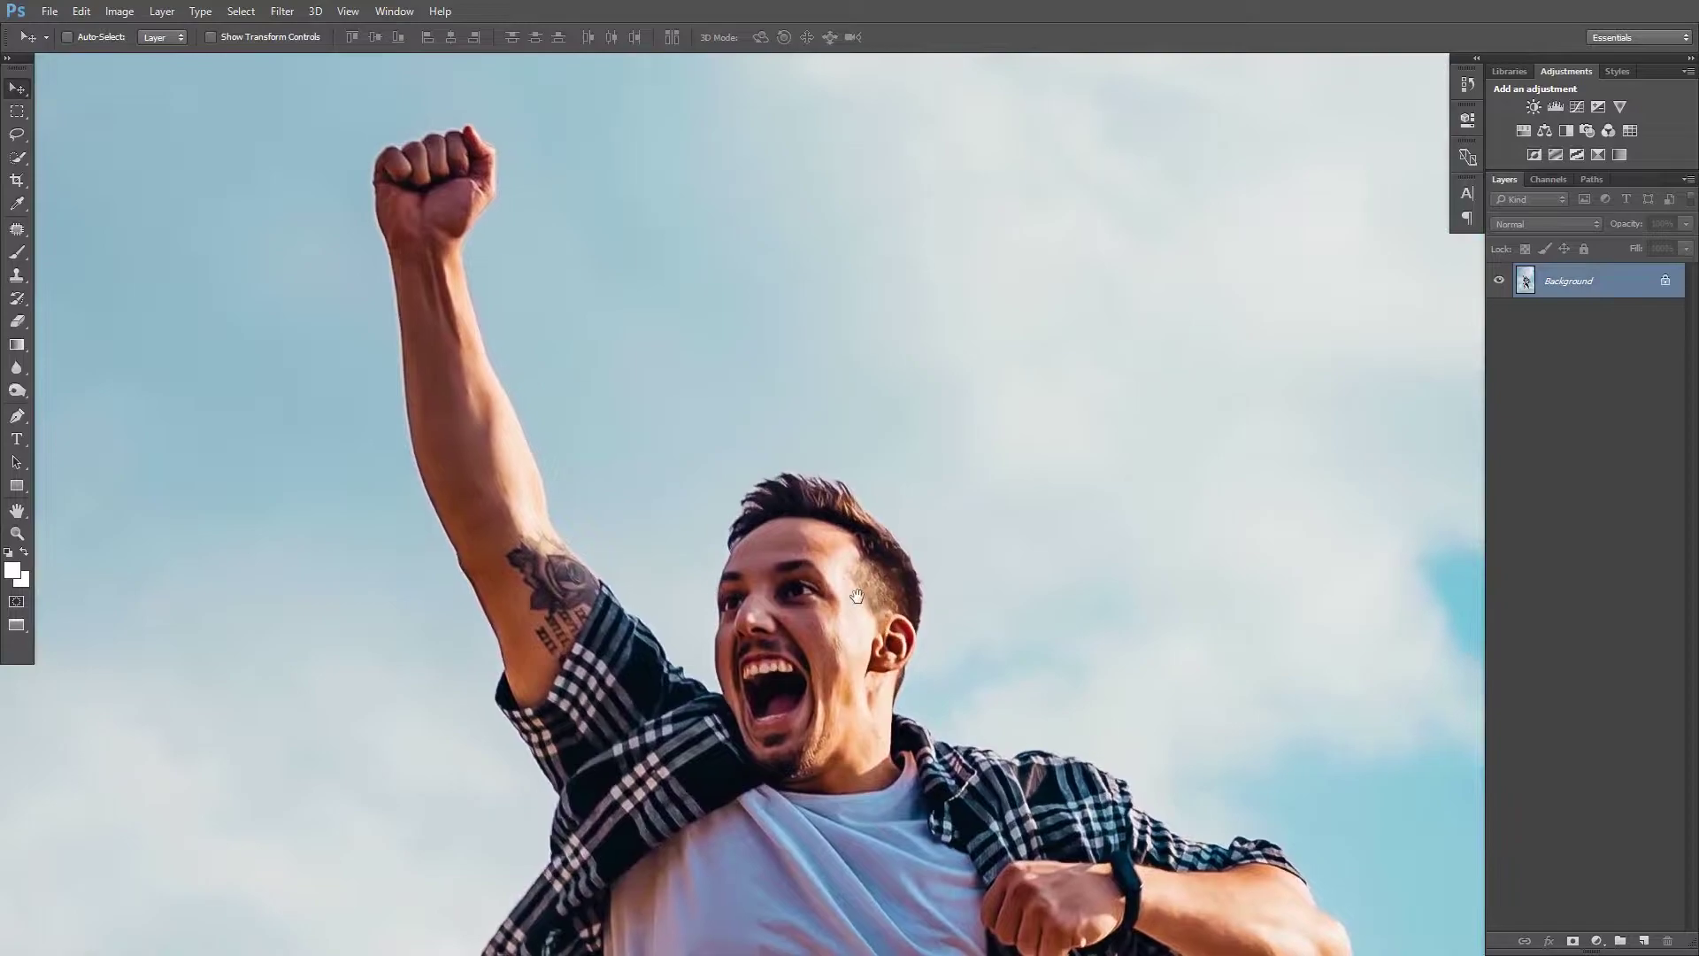
click(1664, 281)
Quick-select the man's raised fist, arm, hair, collar, chest and shirt down to the pocket
key(w)
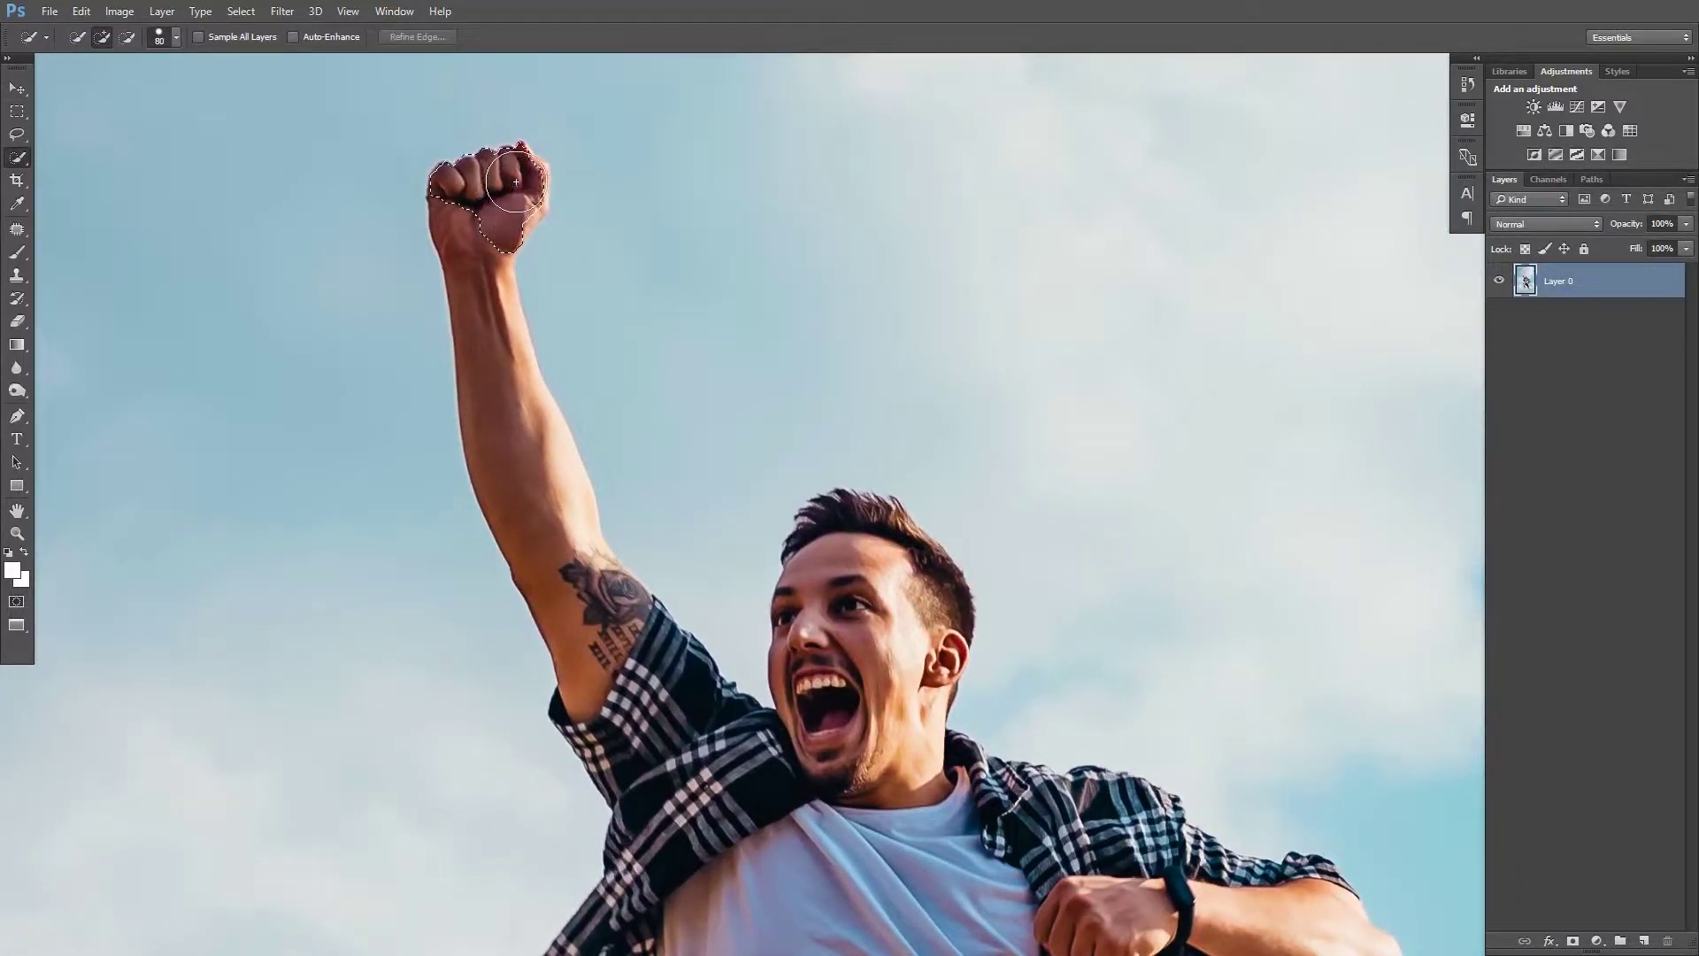
mouse_move(516, 177)
mouse_down()
mouse_move(500, 196)
mouse_move(493, 369)
mouse_up()
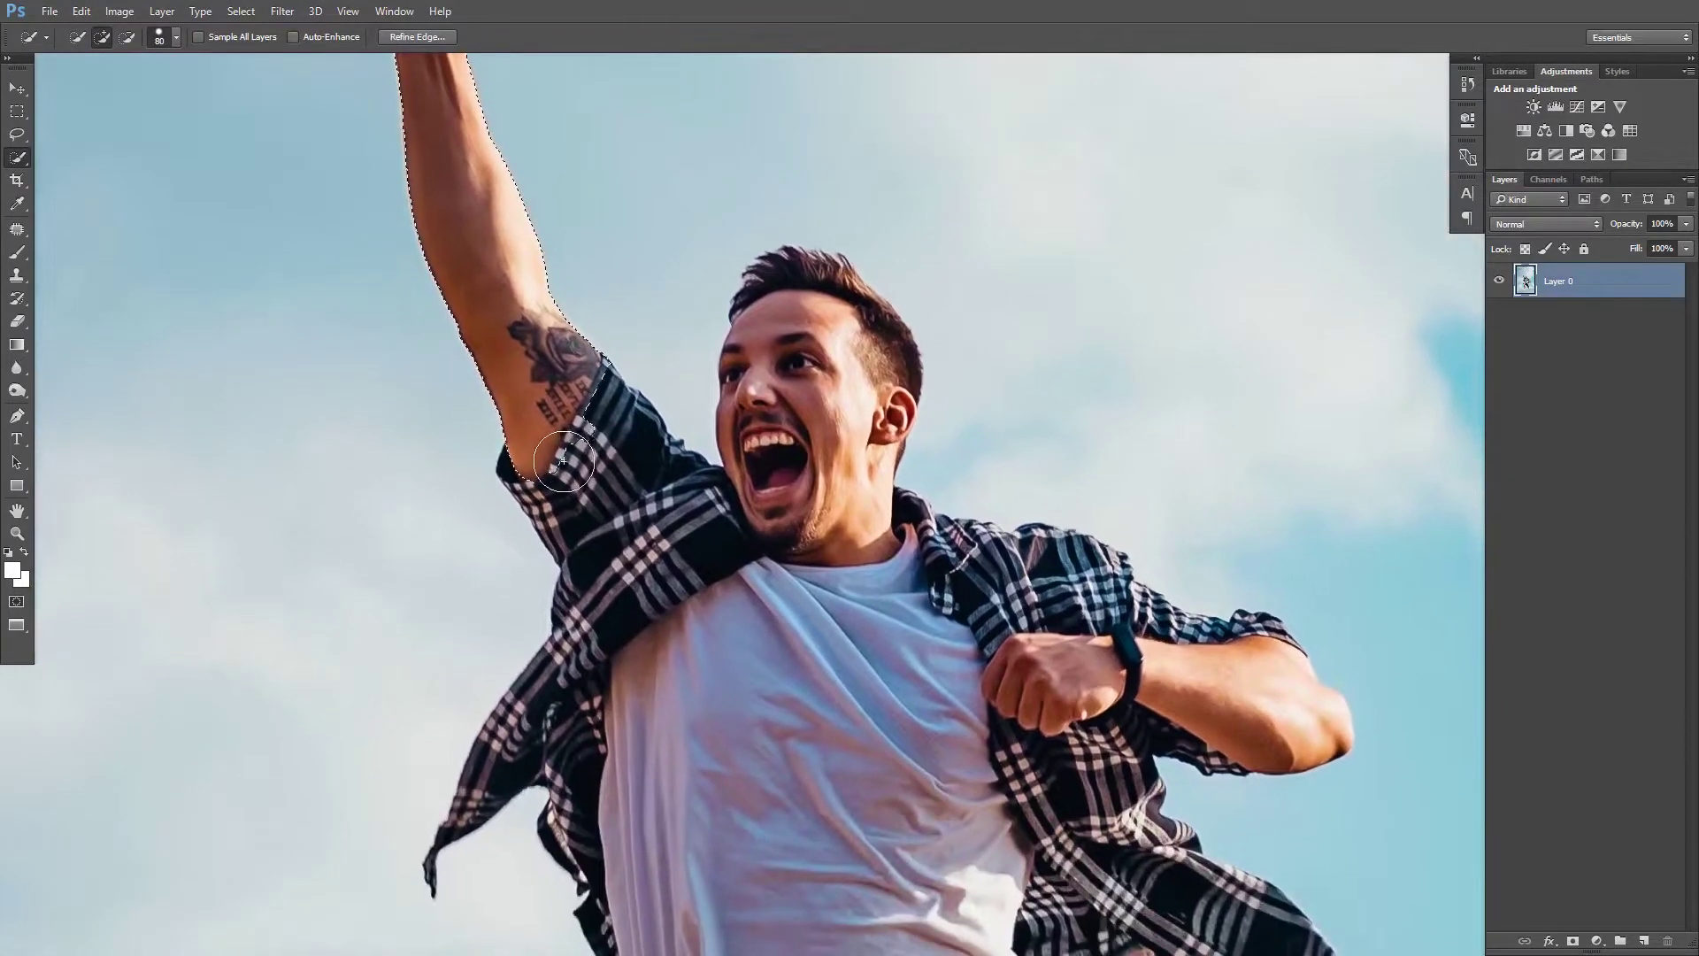
drag(563, 460, 809, 442)
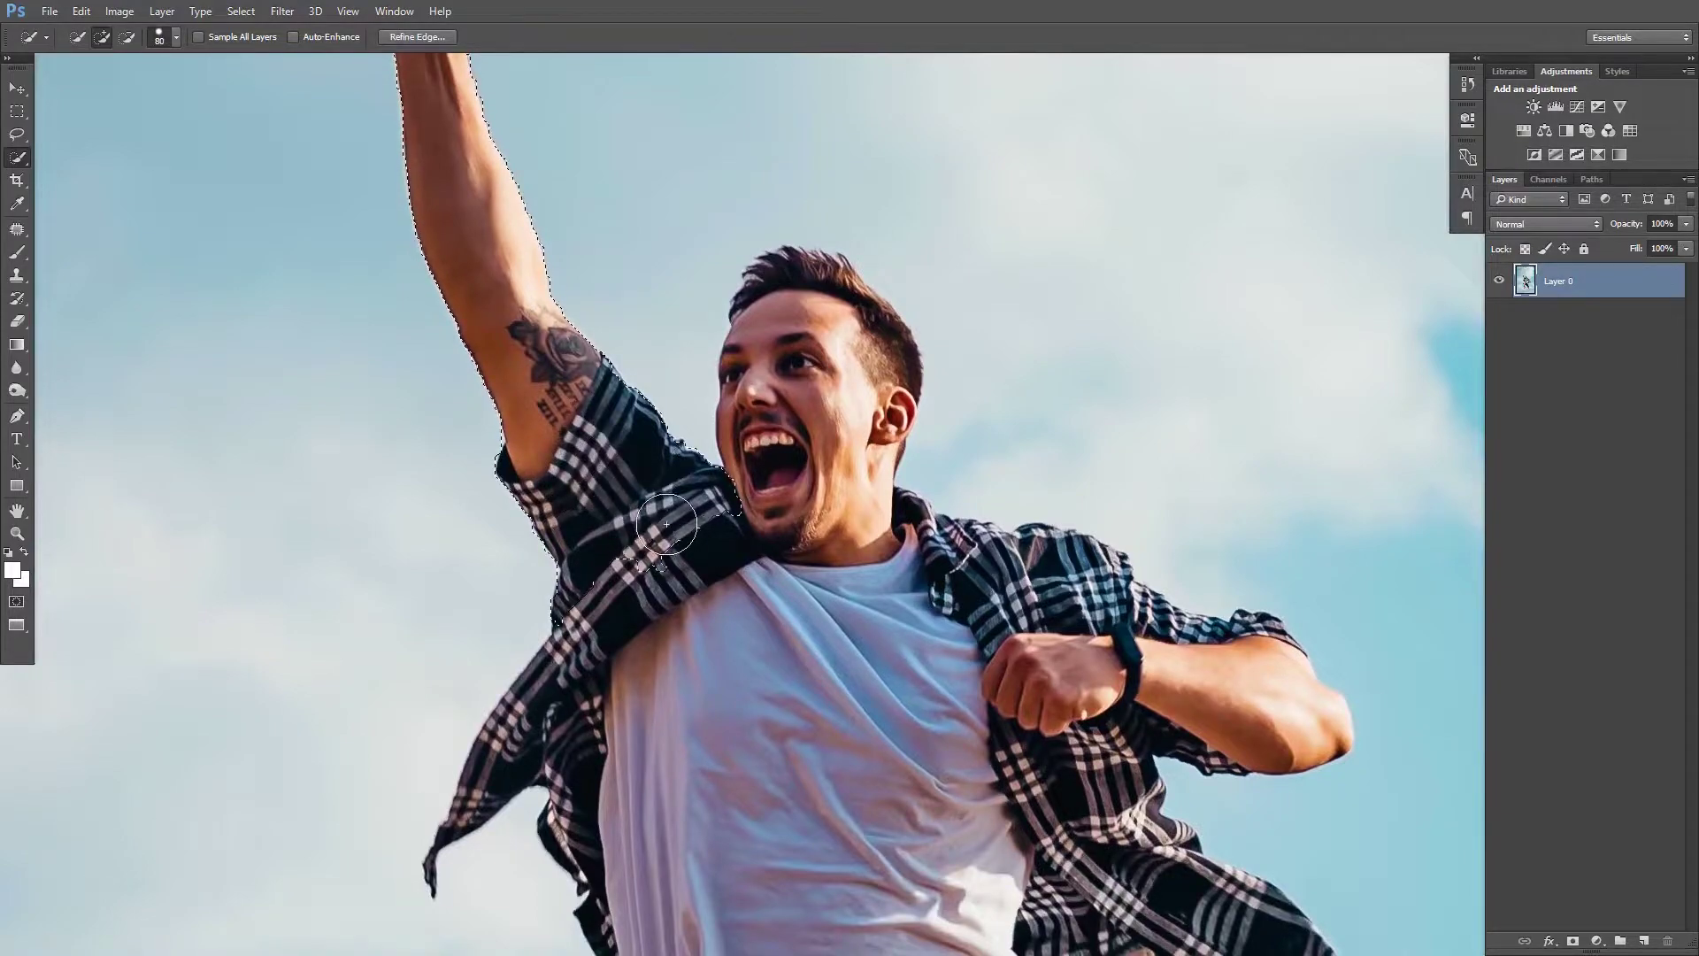
drag(821, 362, 852, 316)
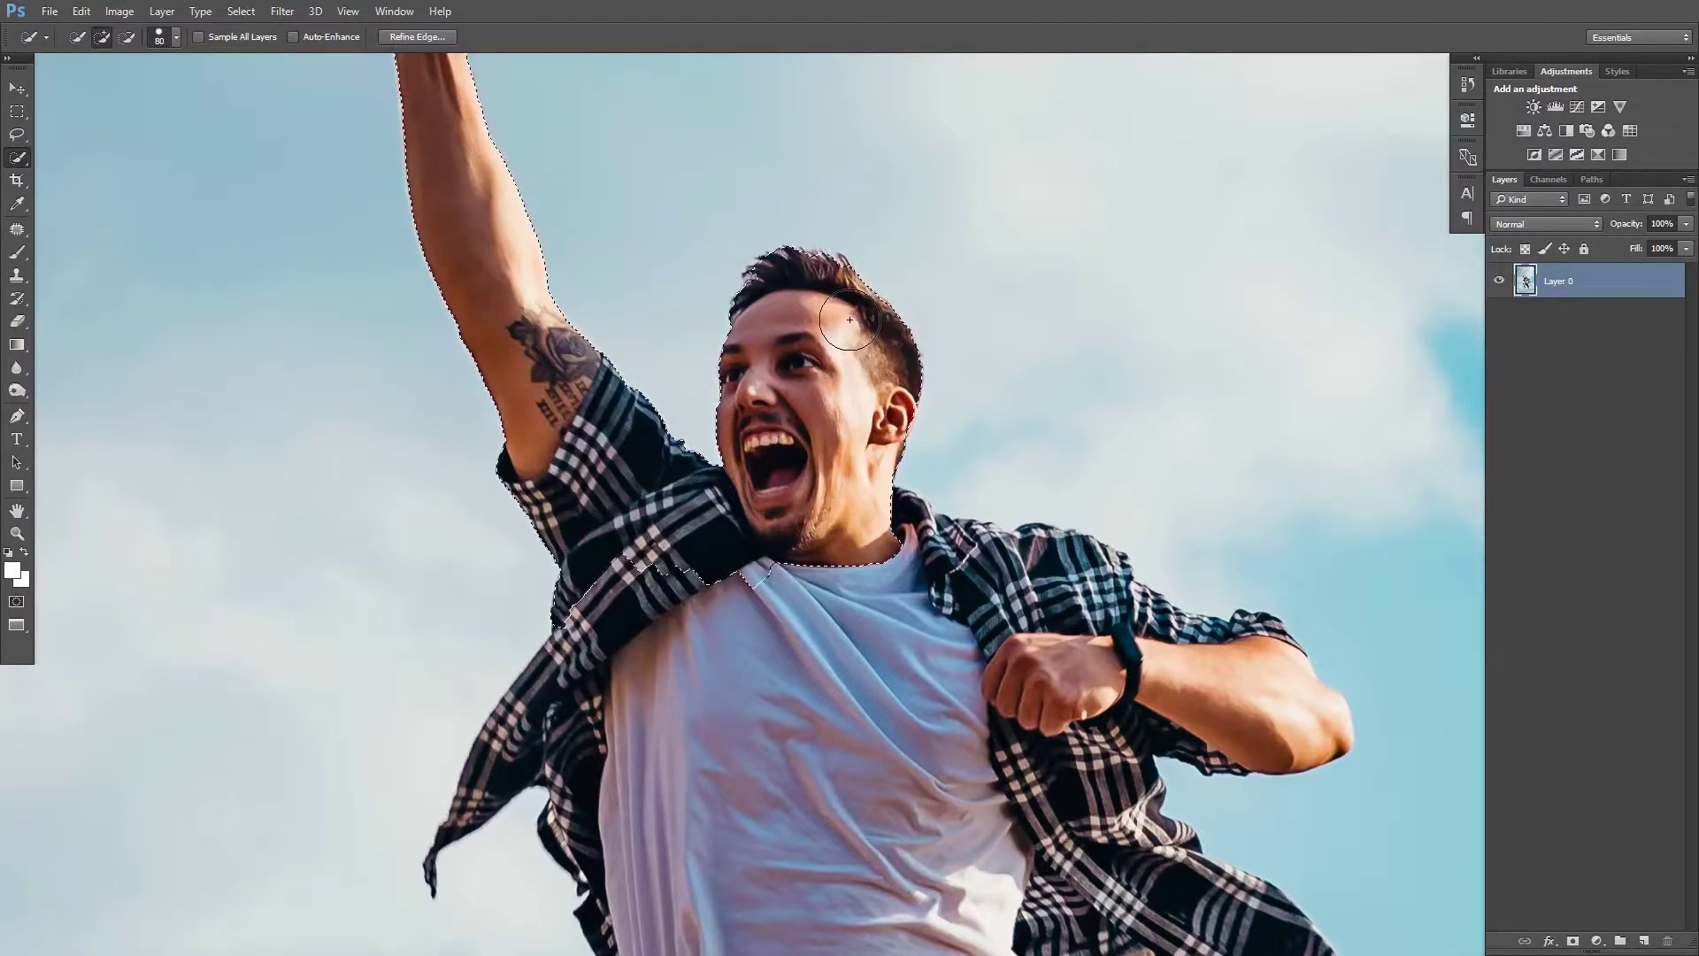
drag(903, 584, 1229, 657)
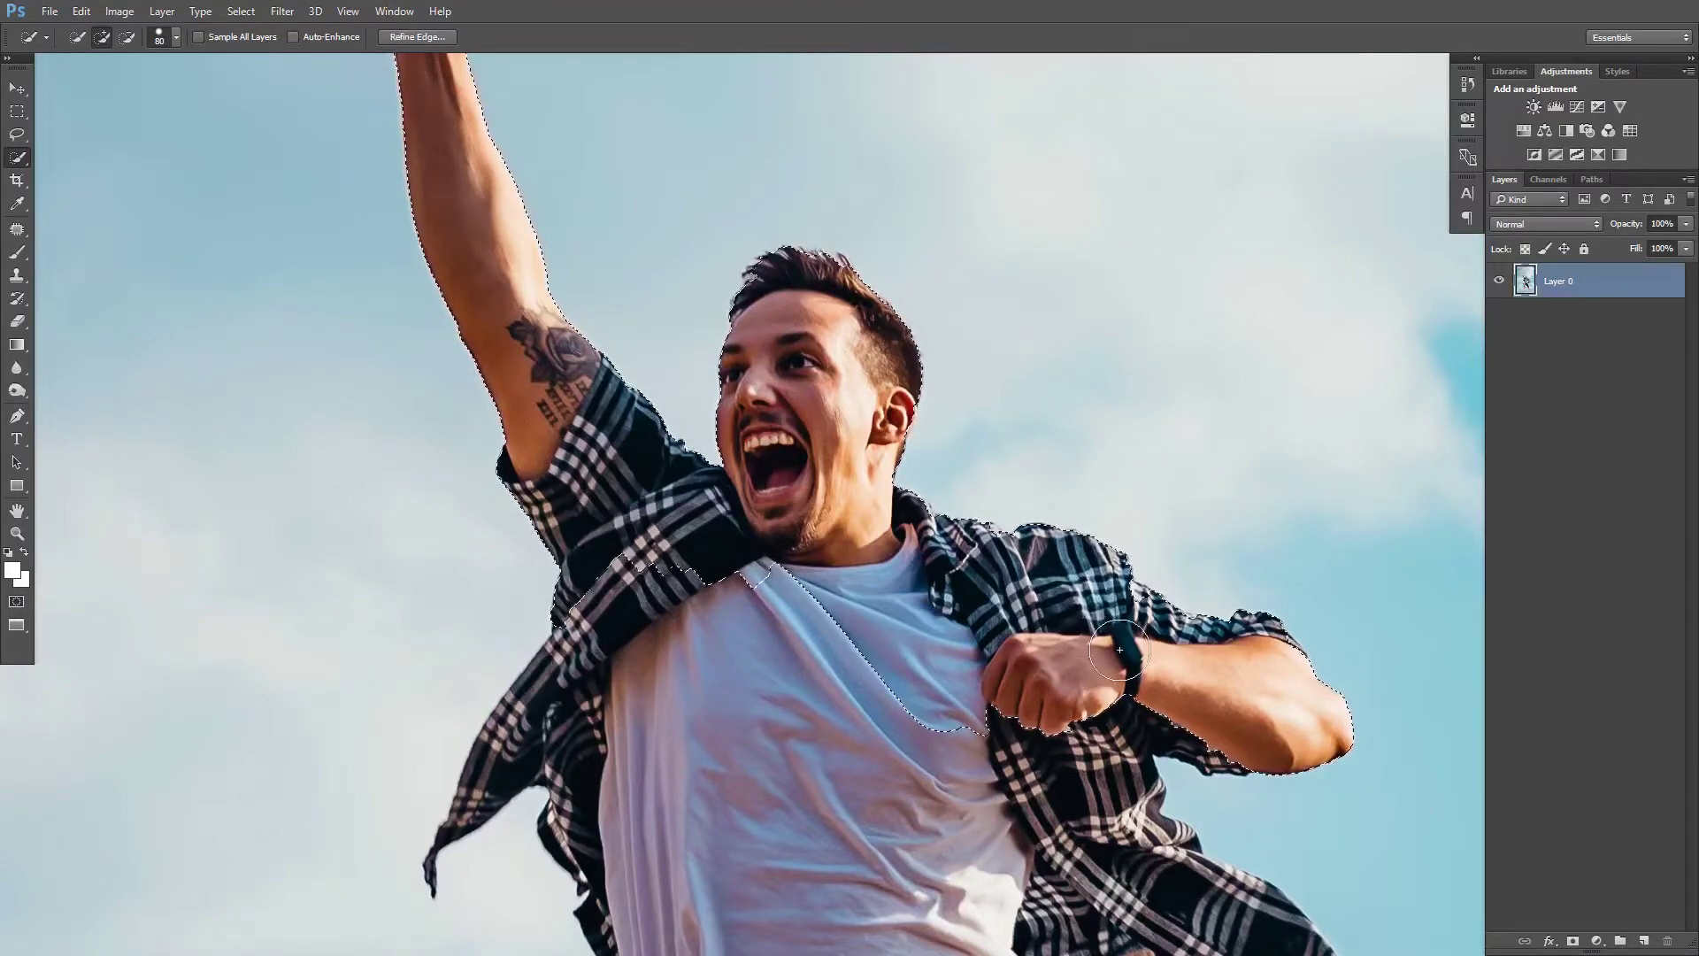
scroll(1128, 617, down, 3)
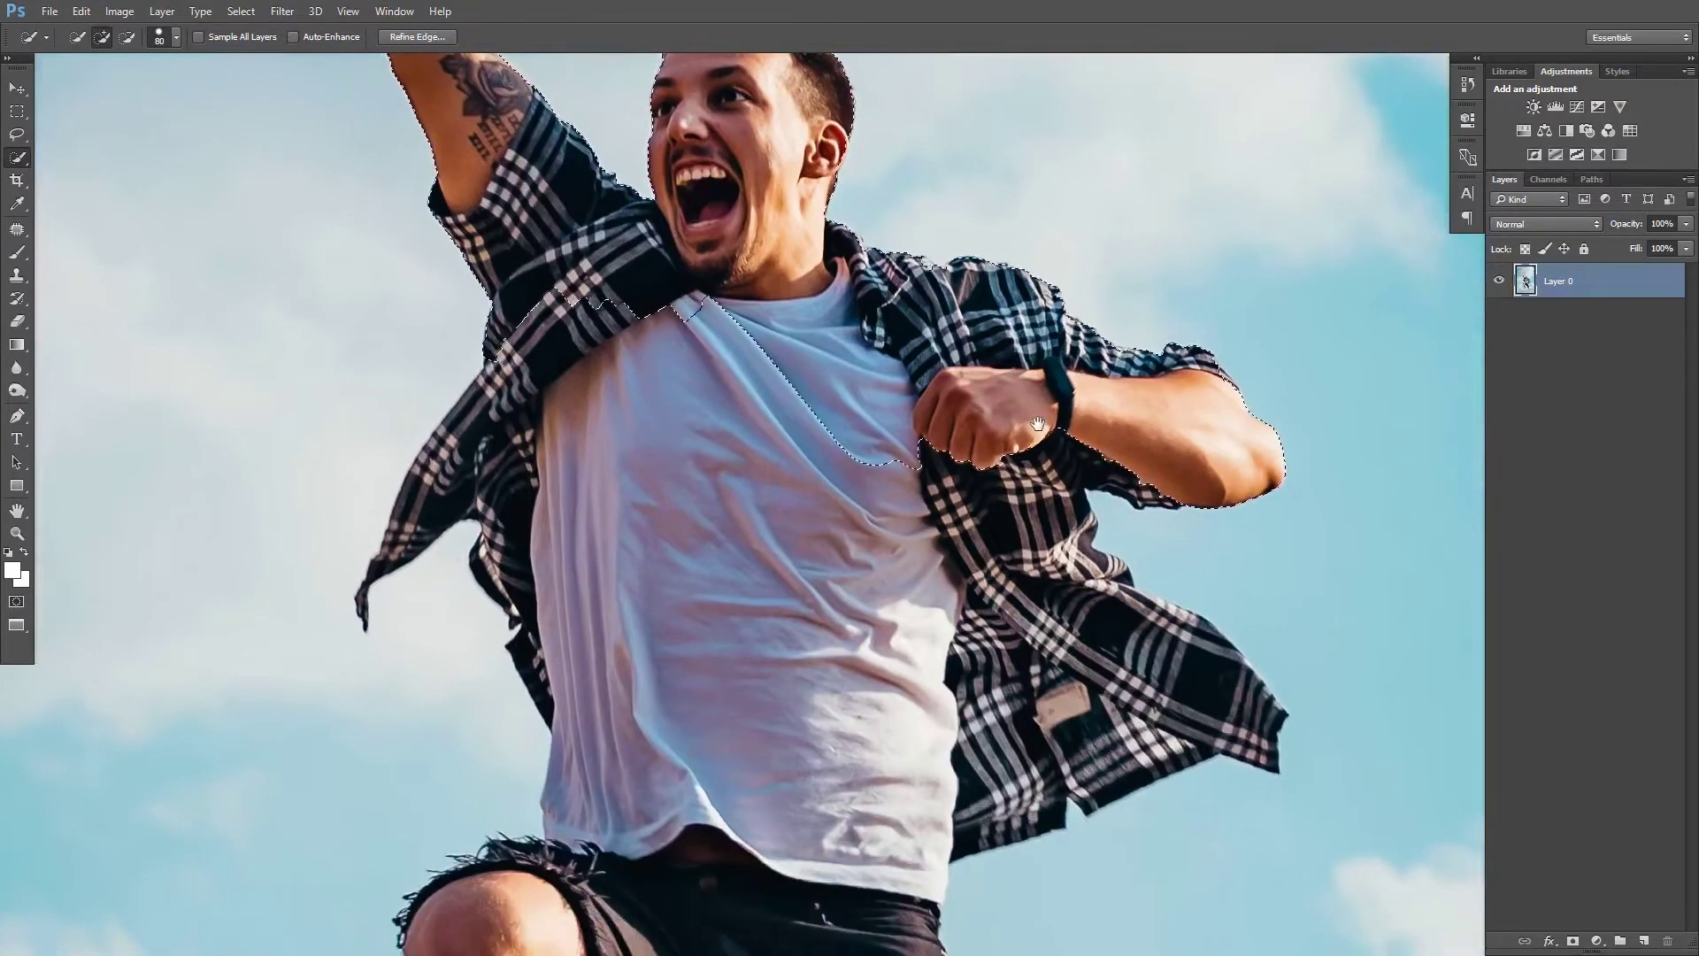
drag(1004, 479, 1068, 586)
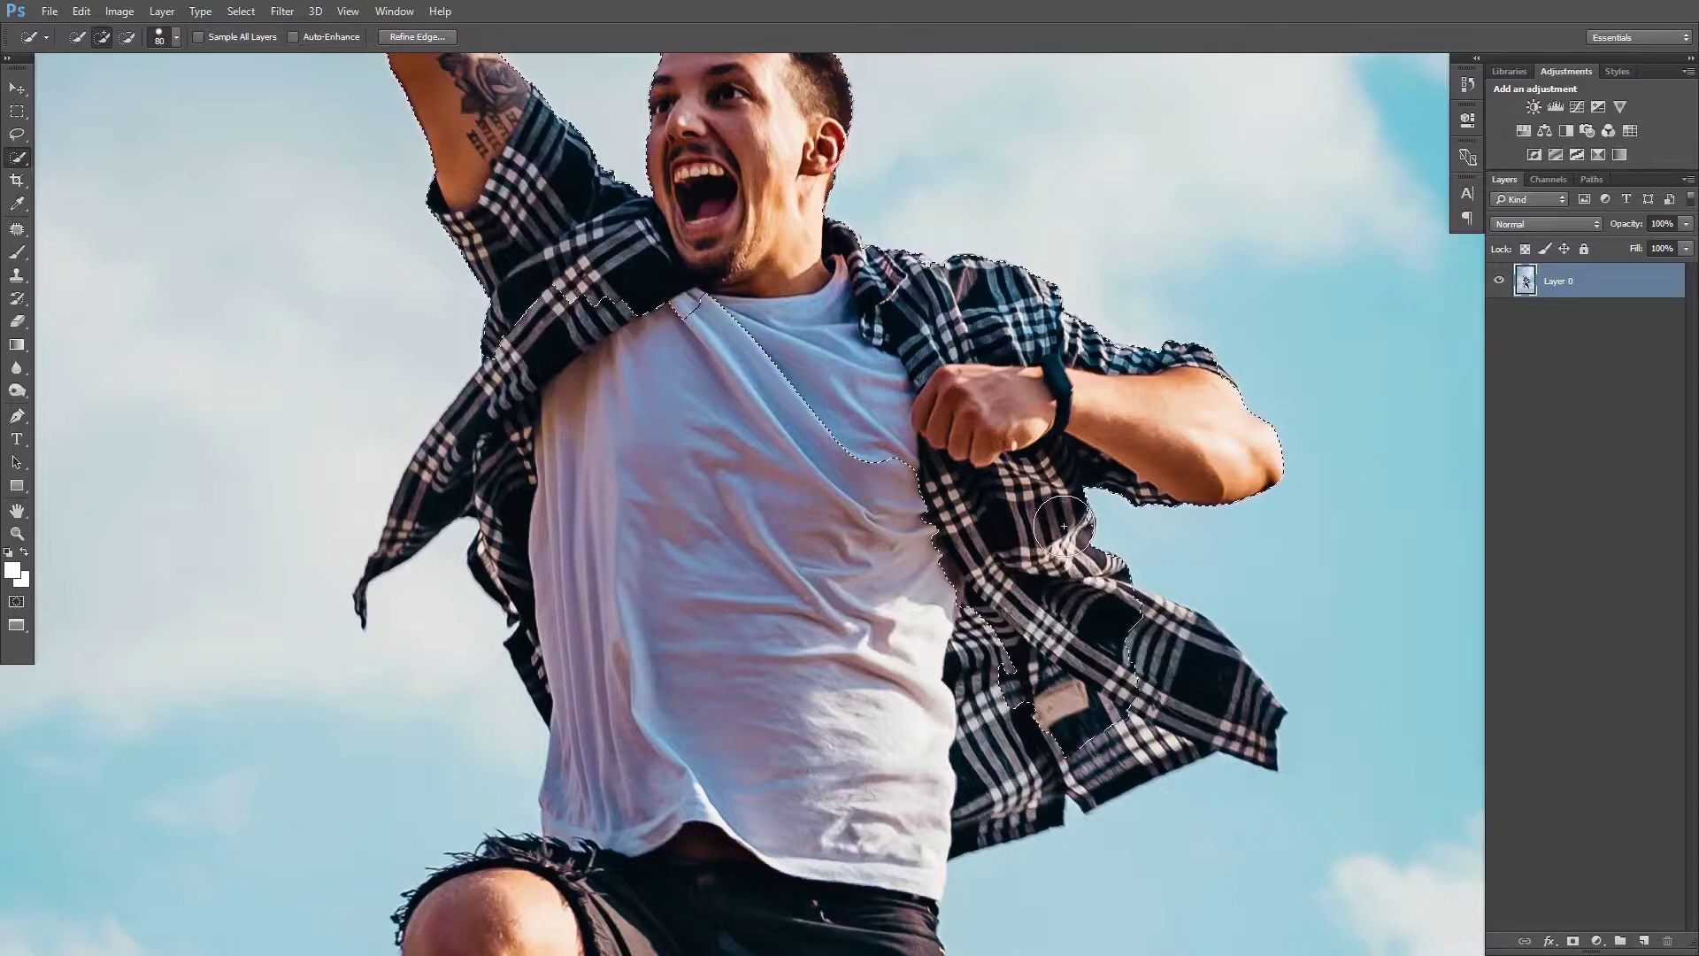
mouse_move(987, 587)
mouse_down()
mouse_move(1075, 731)
mouse_move(912, 770)
mouse_move(1001, 750)
mouse_up()
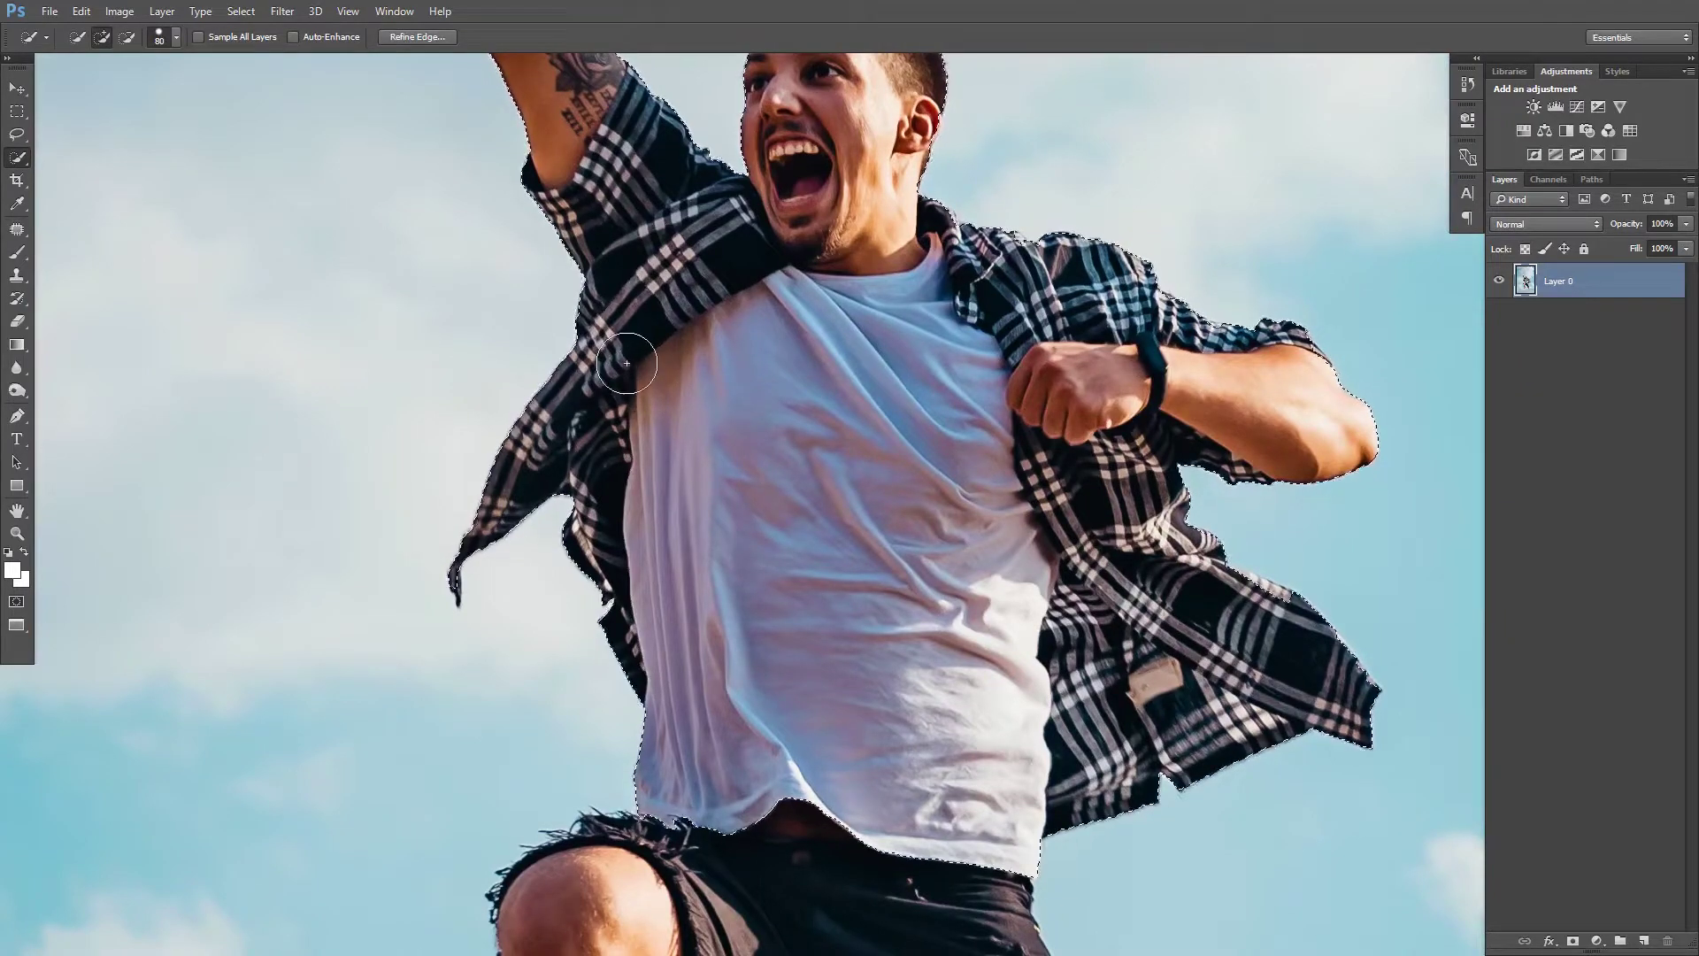
scroll(708, 372, down, 2)
Add the shorts, knee, calf, sock and shoe to the Quick Selection
scroll(819, 338, down, 4)
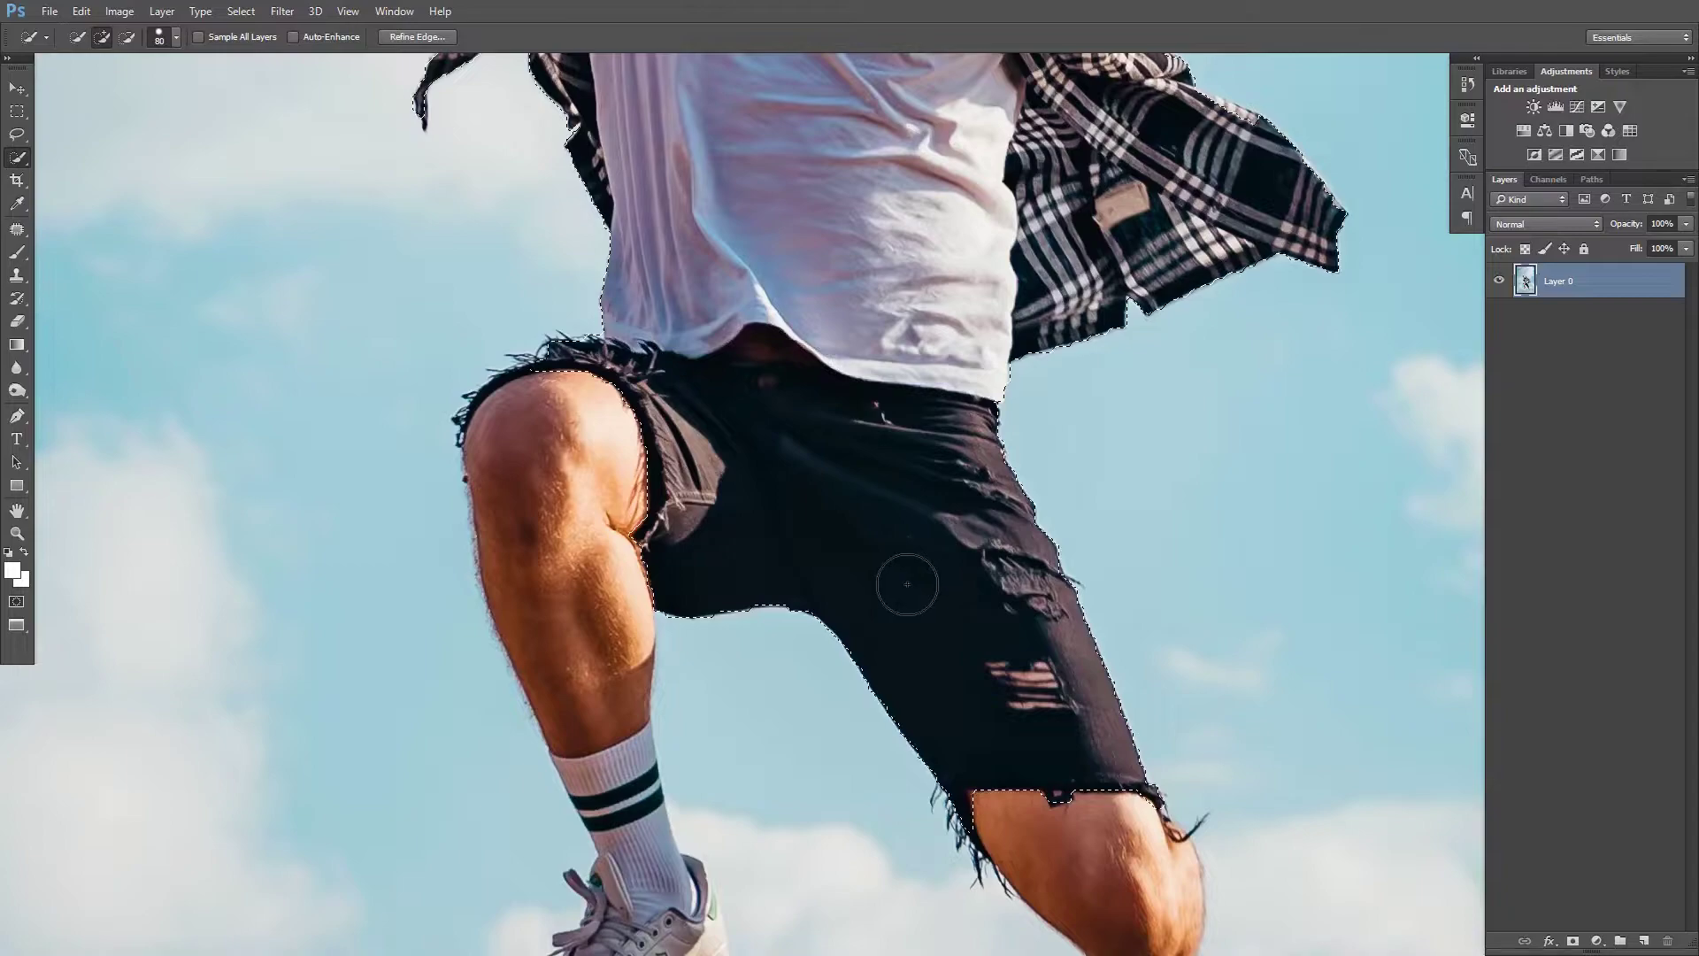
mouse_move(902, 580)
mouse_down()
mouse_move(923, 556)
mouse_move(720, 211)
mouse_up()
mouse_move(740, 273)
mouse_down()
mouse_move(842, 463)
mouse_move(911, 513)
mouse_move(906, 490)
mouse_up()
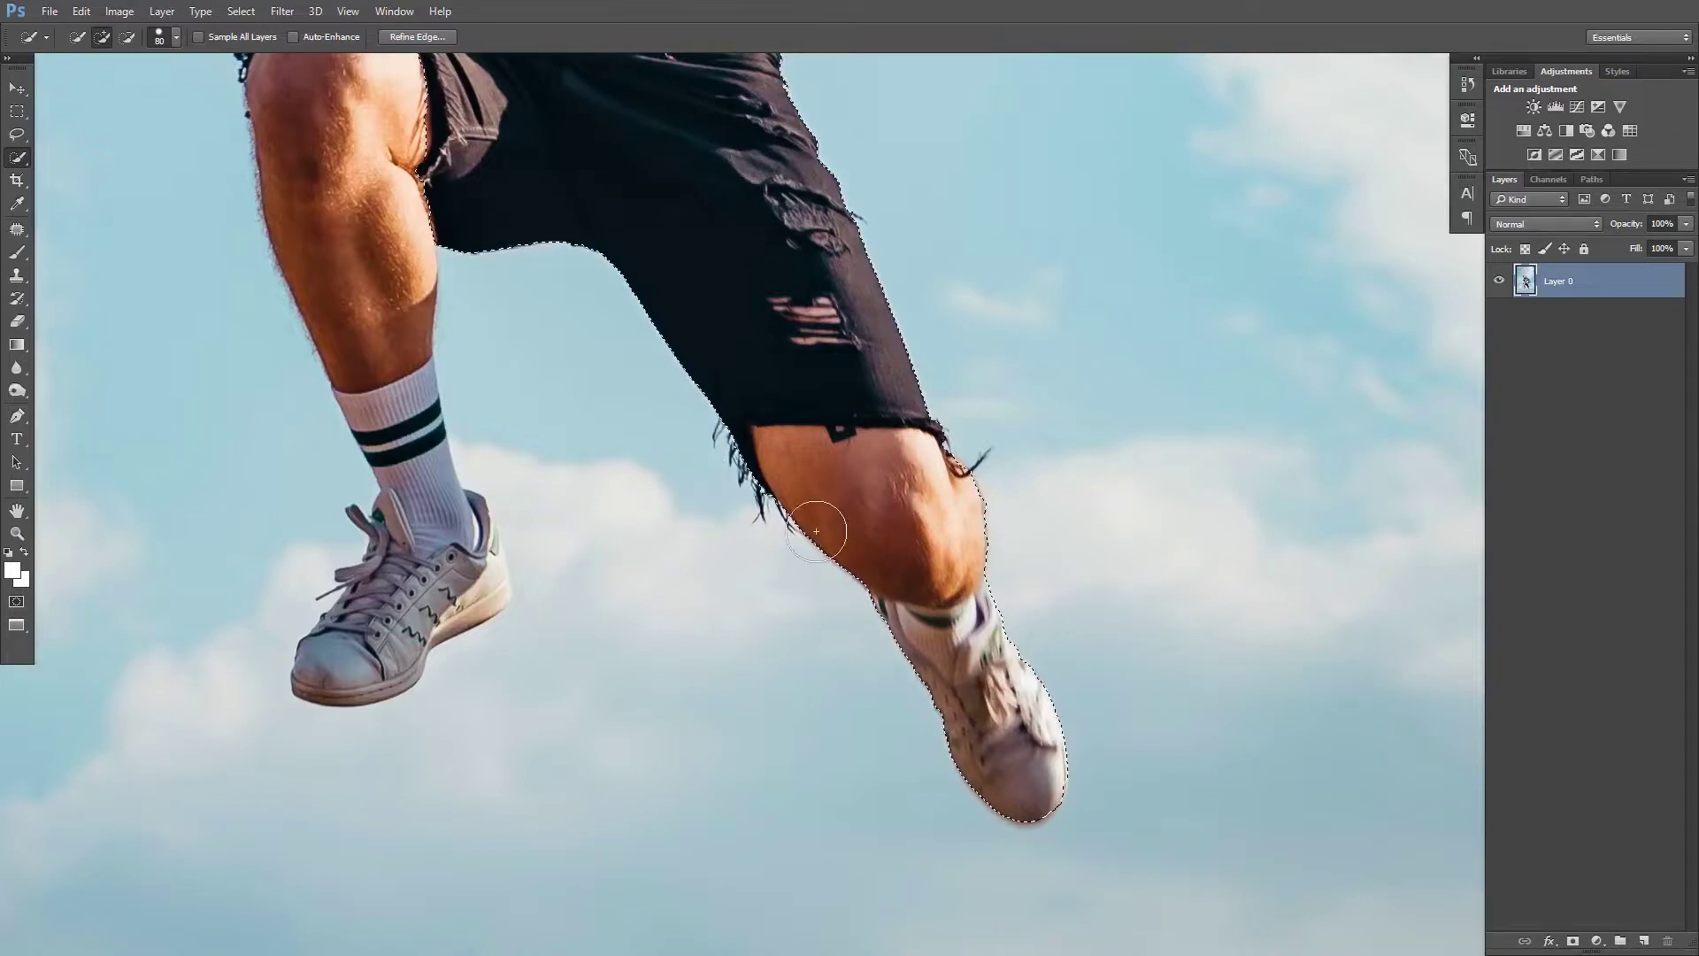
drag(810, 523, 983, 686)
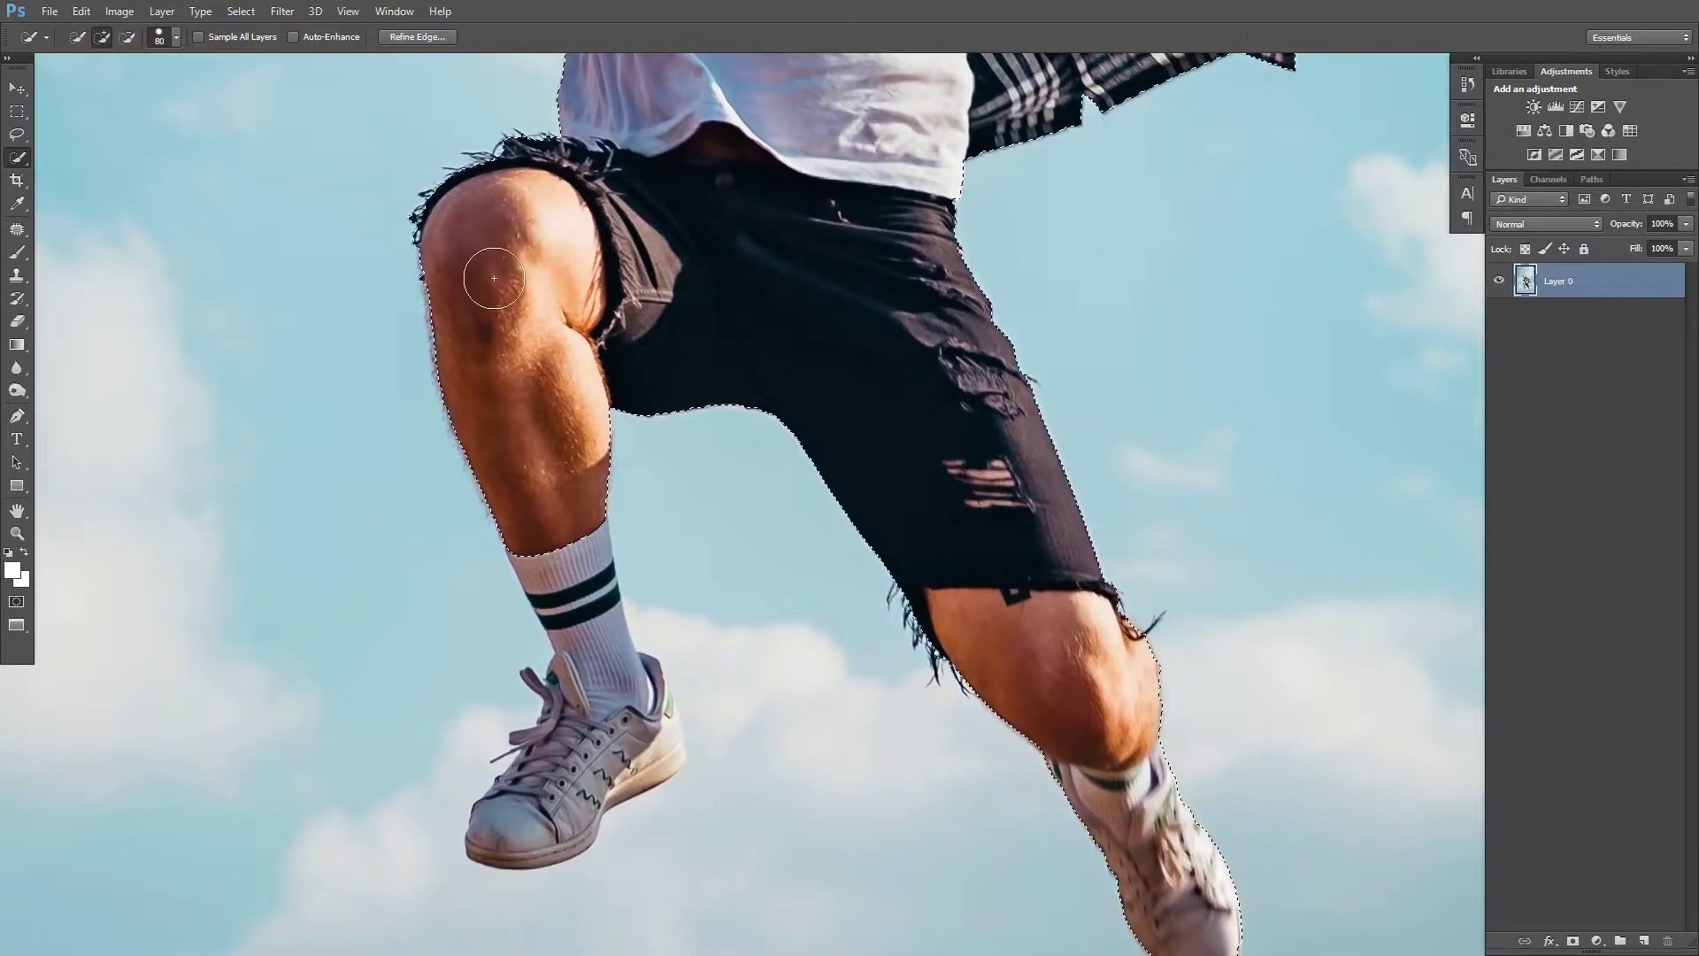
drag(543, 492, 629, 716)
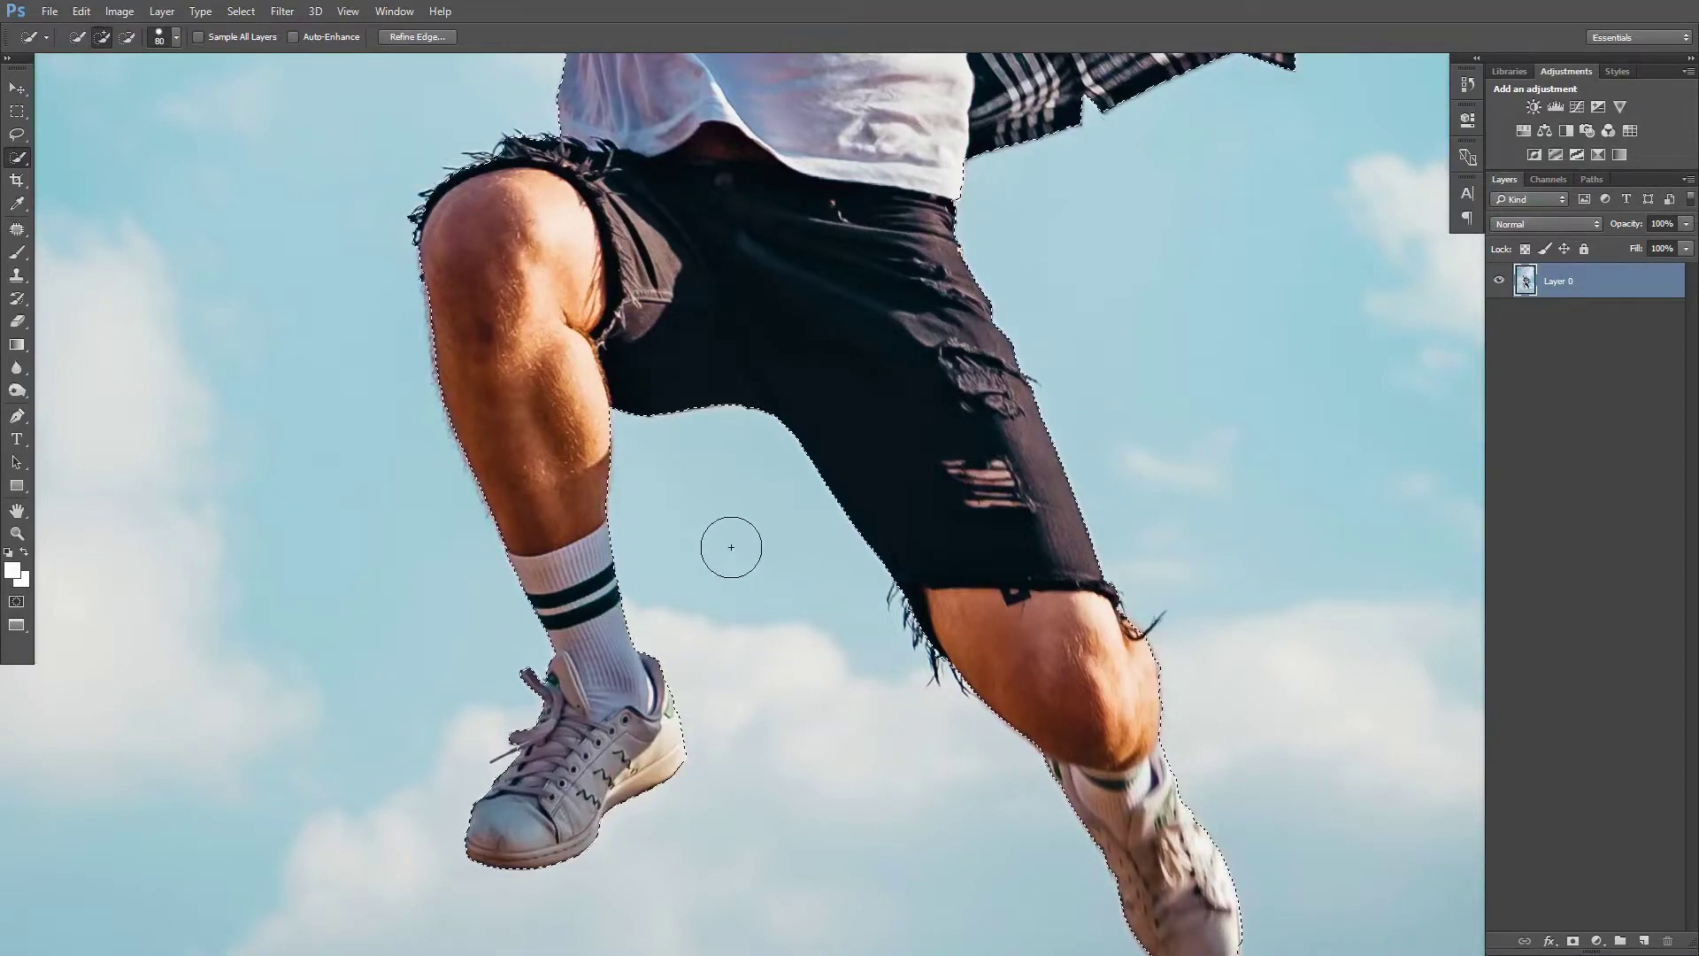
scroll(731, 547, up, 2)
scroll(770, 584, up, 3)
scroll(814, 637, up, 2)
scroll(850, 681, up, 2)
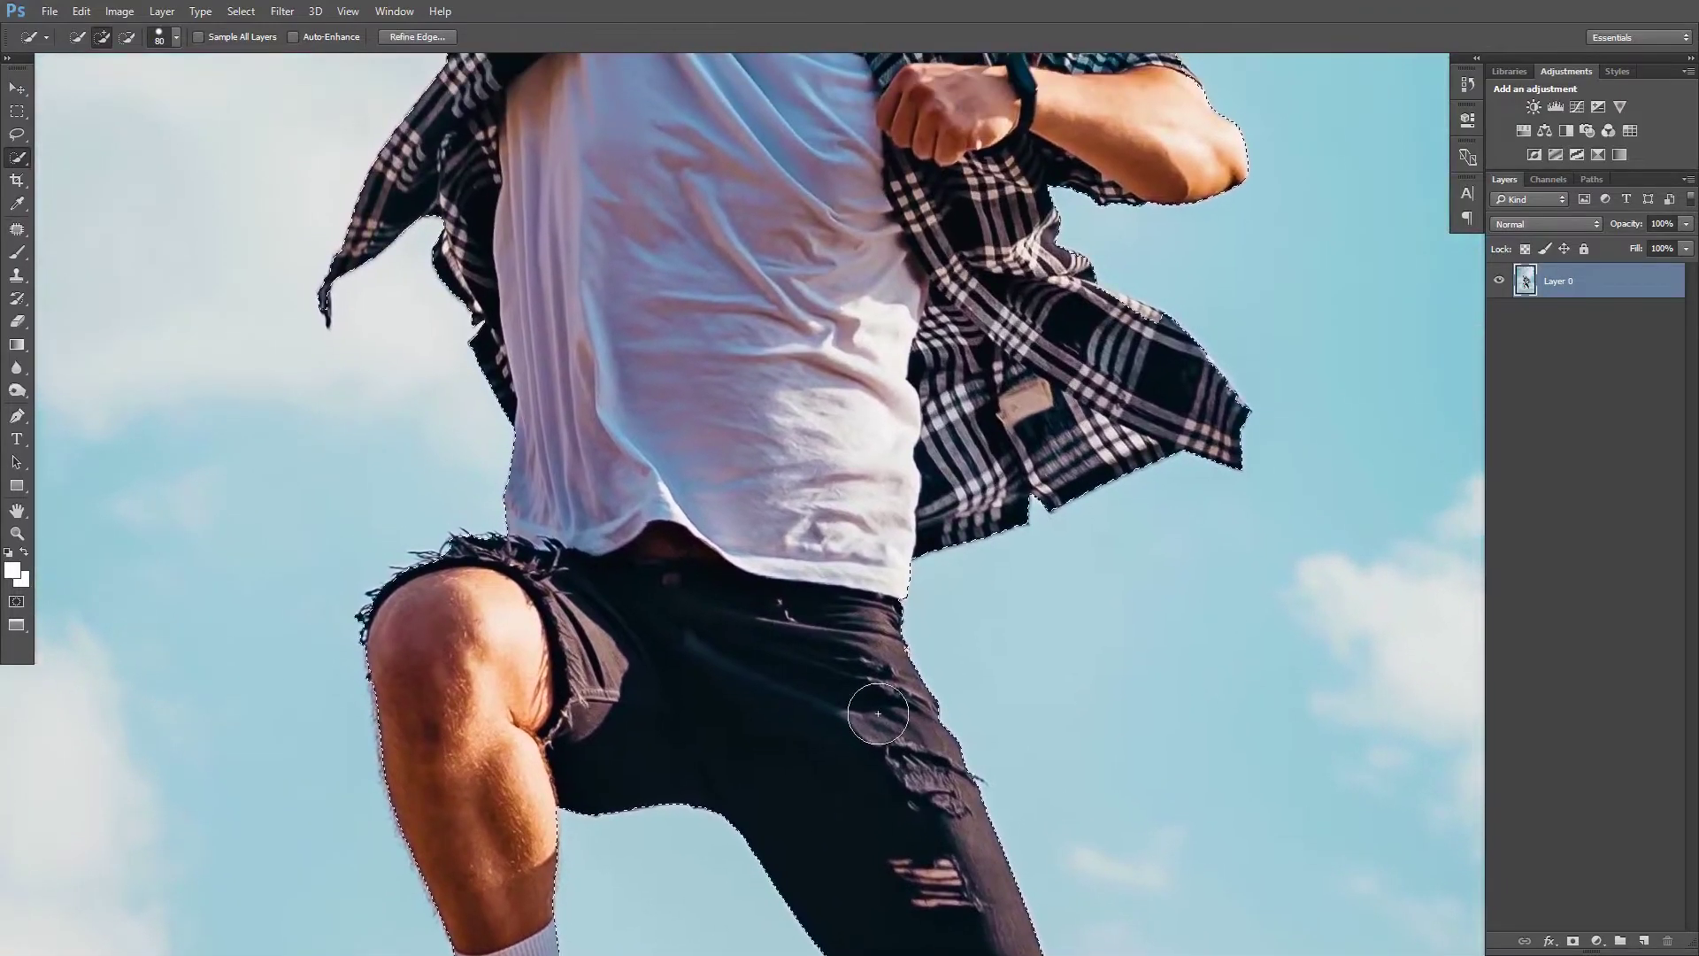
scroll(878, 713, down, 3)
scroll(779, 557, down, 2)
scroll(673, 398, down, 2)
scroll(548, 213, down, 1)
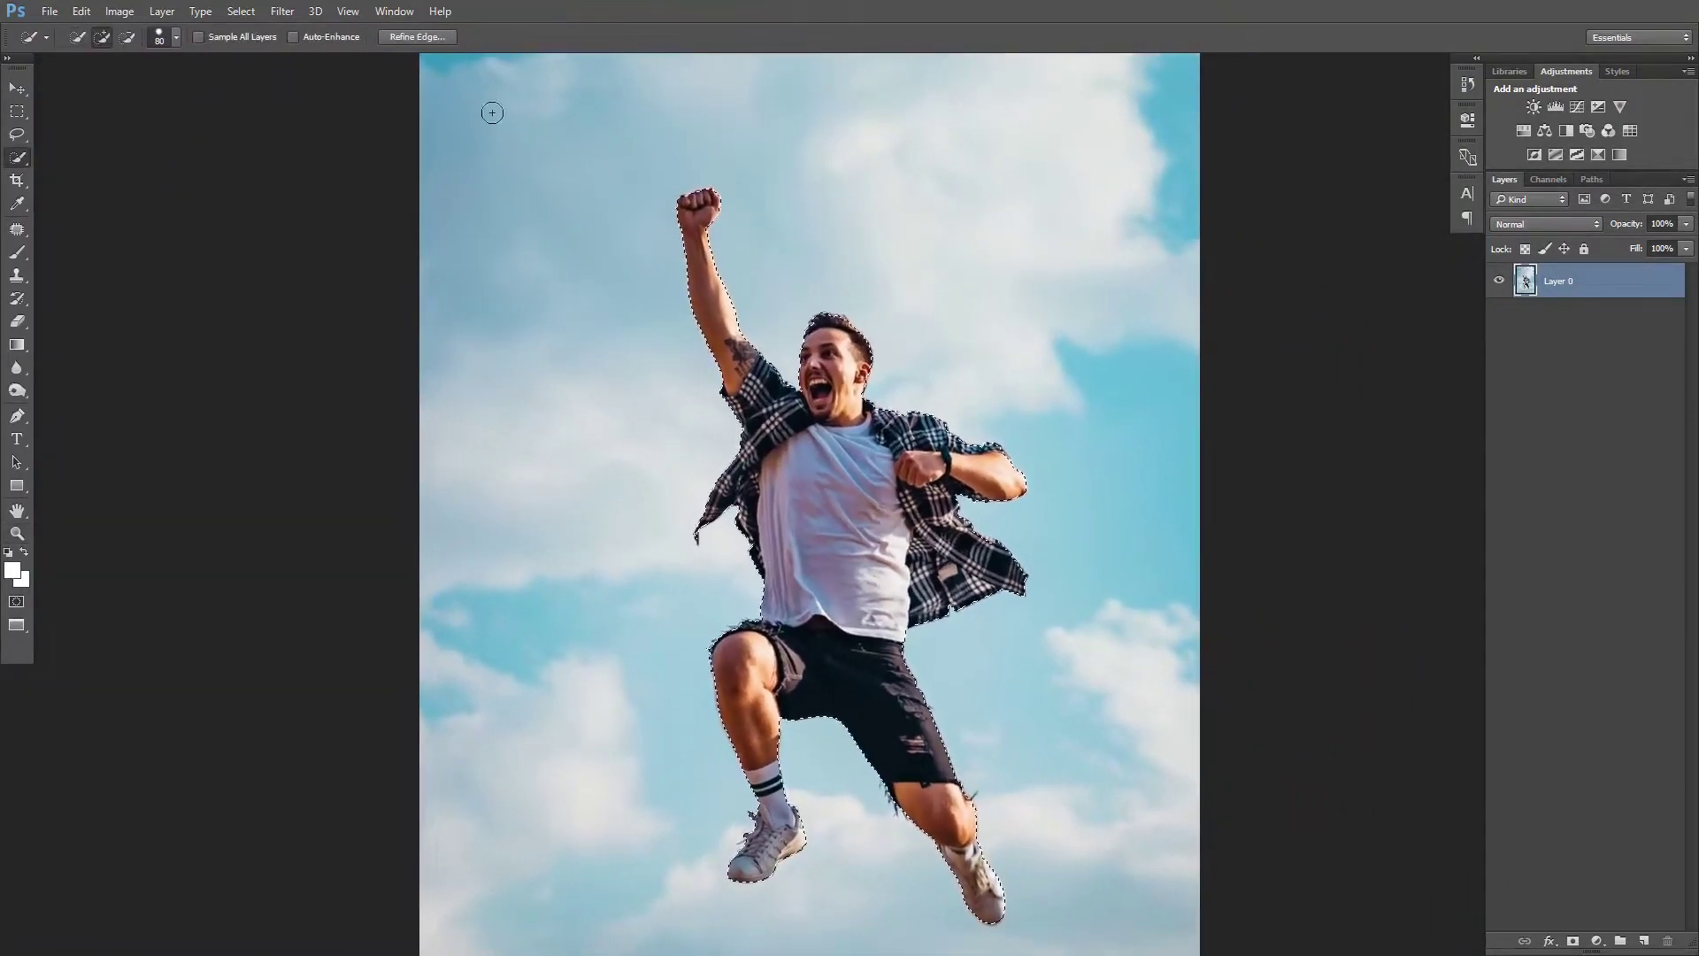
In Refine Edge on white, brush along the man's hair edges down to the ear
click(429, 36)
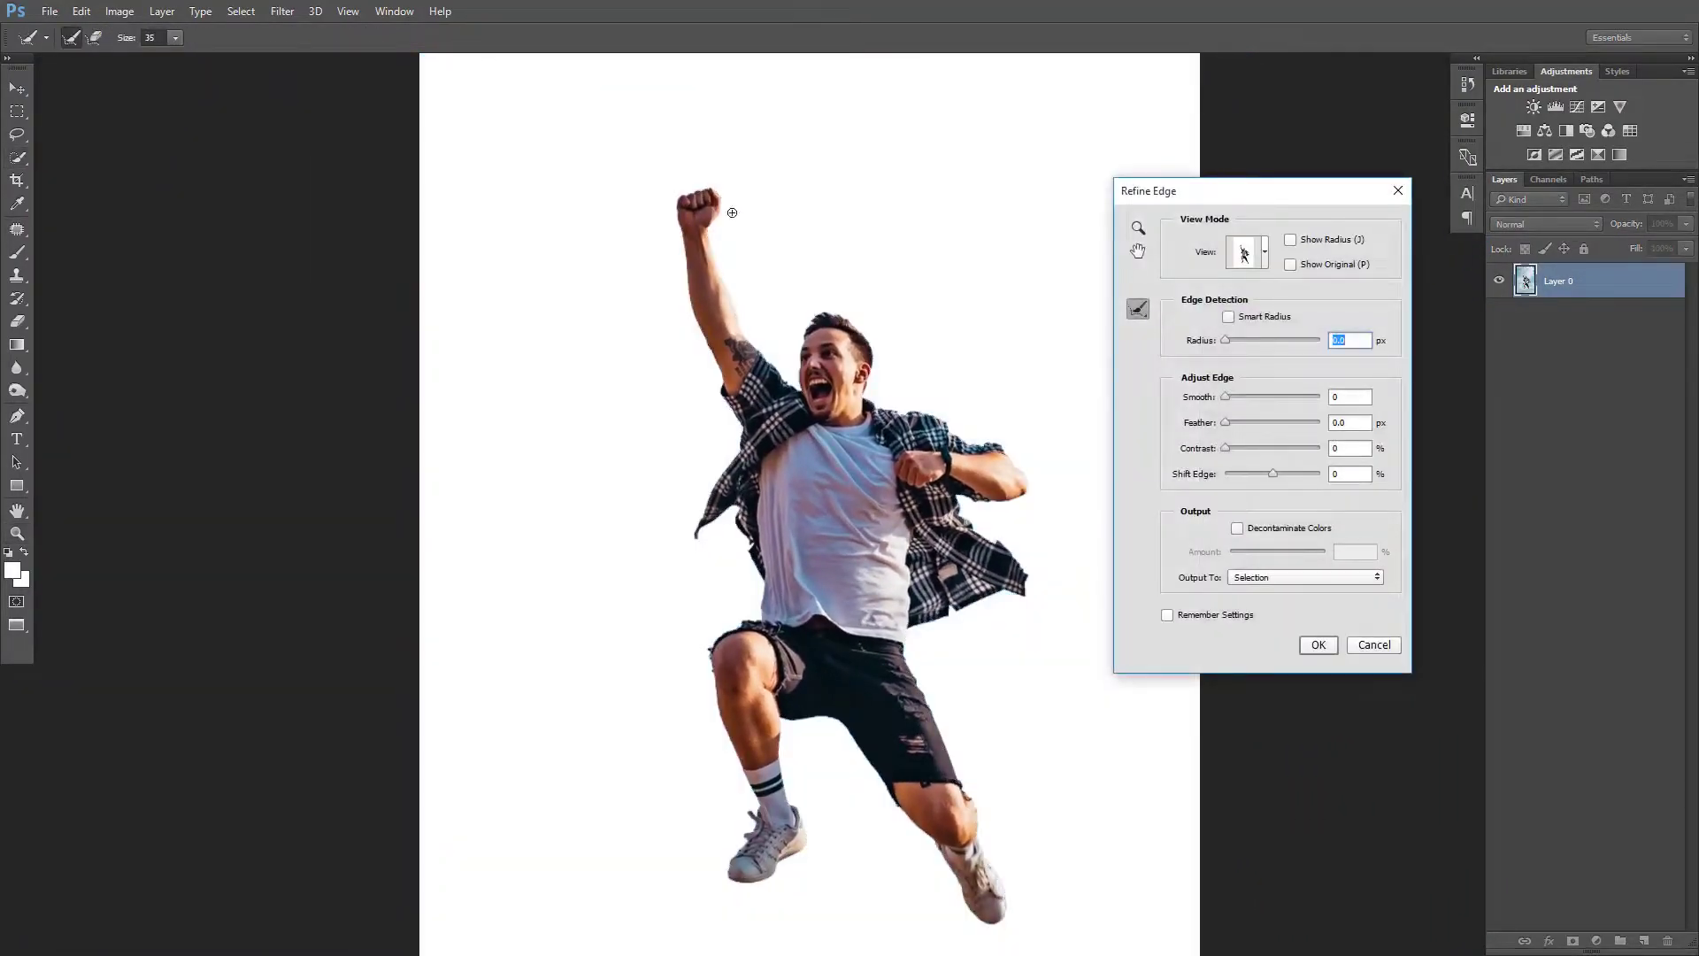
key(Escape)
key(z)
click(977, 475)
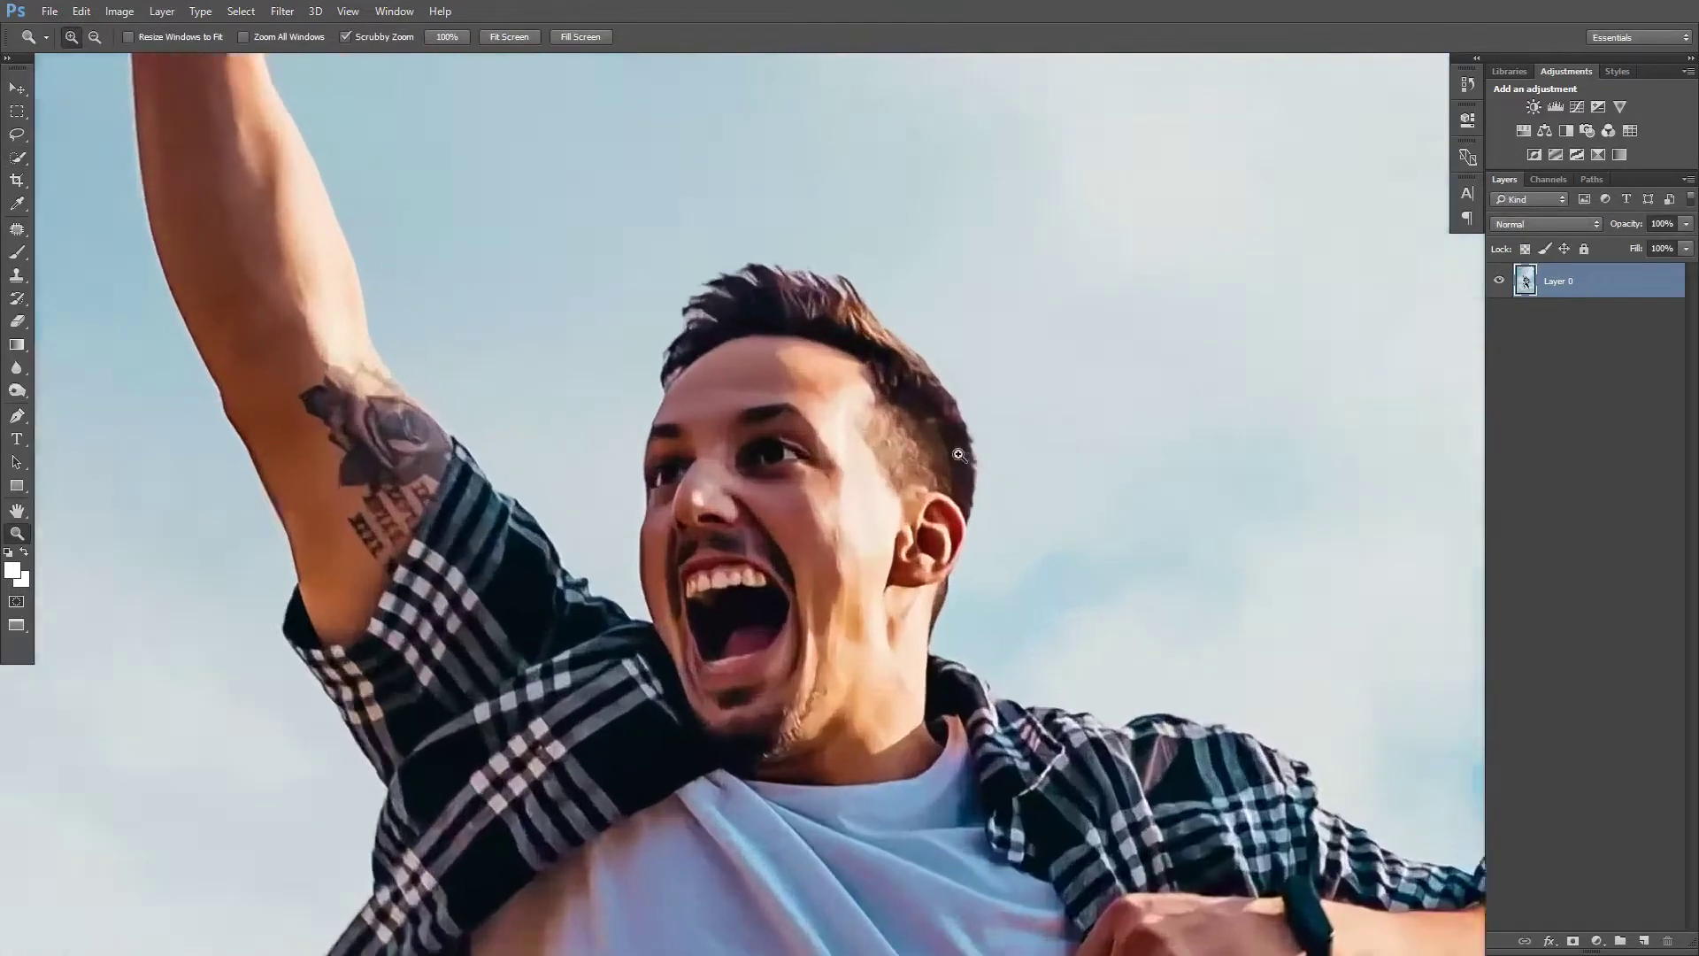
key(w)
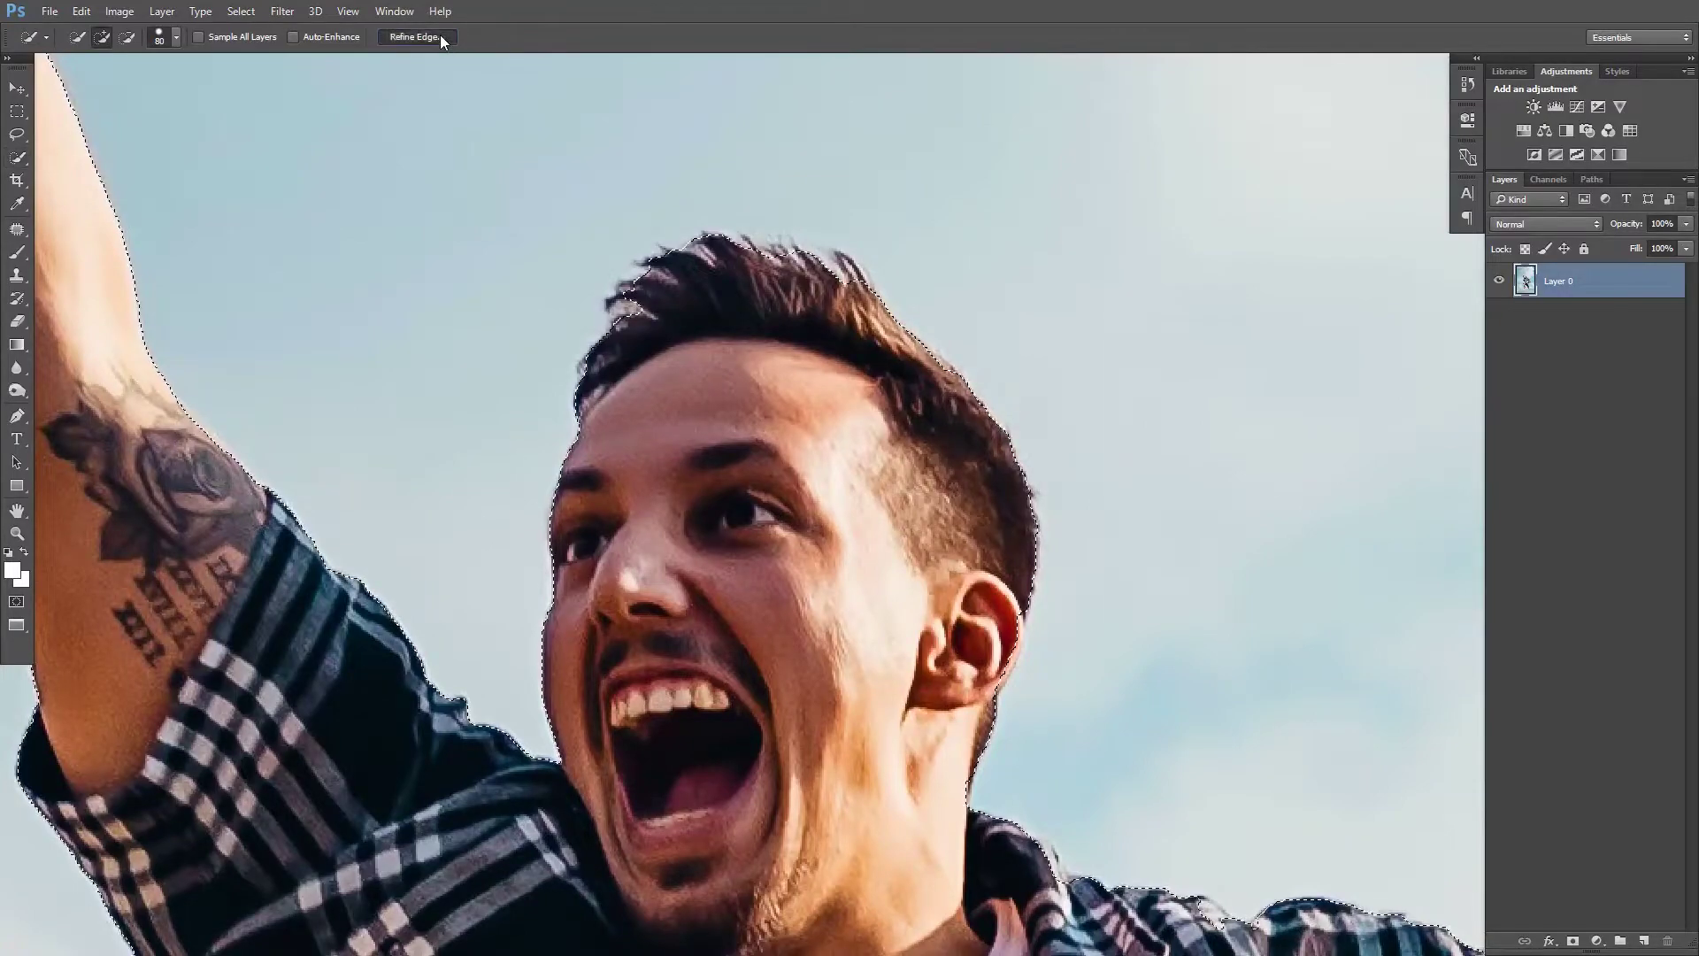
click(439, 35)
drag(855, 344, 754, 232)
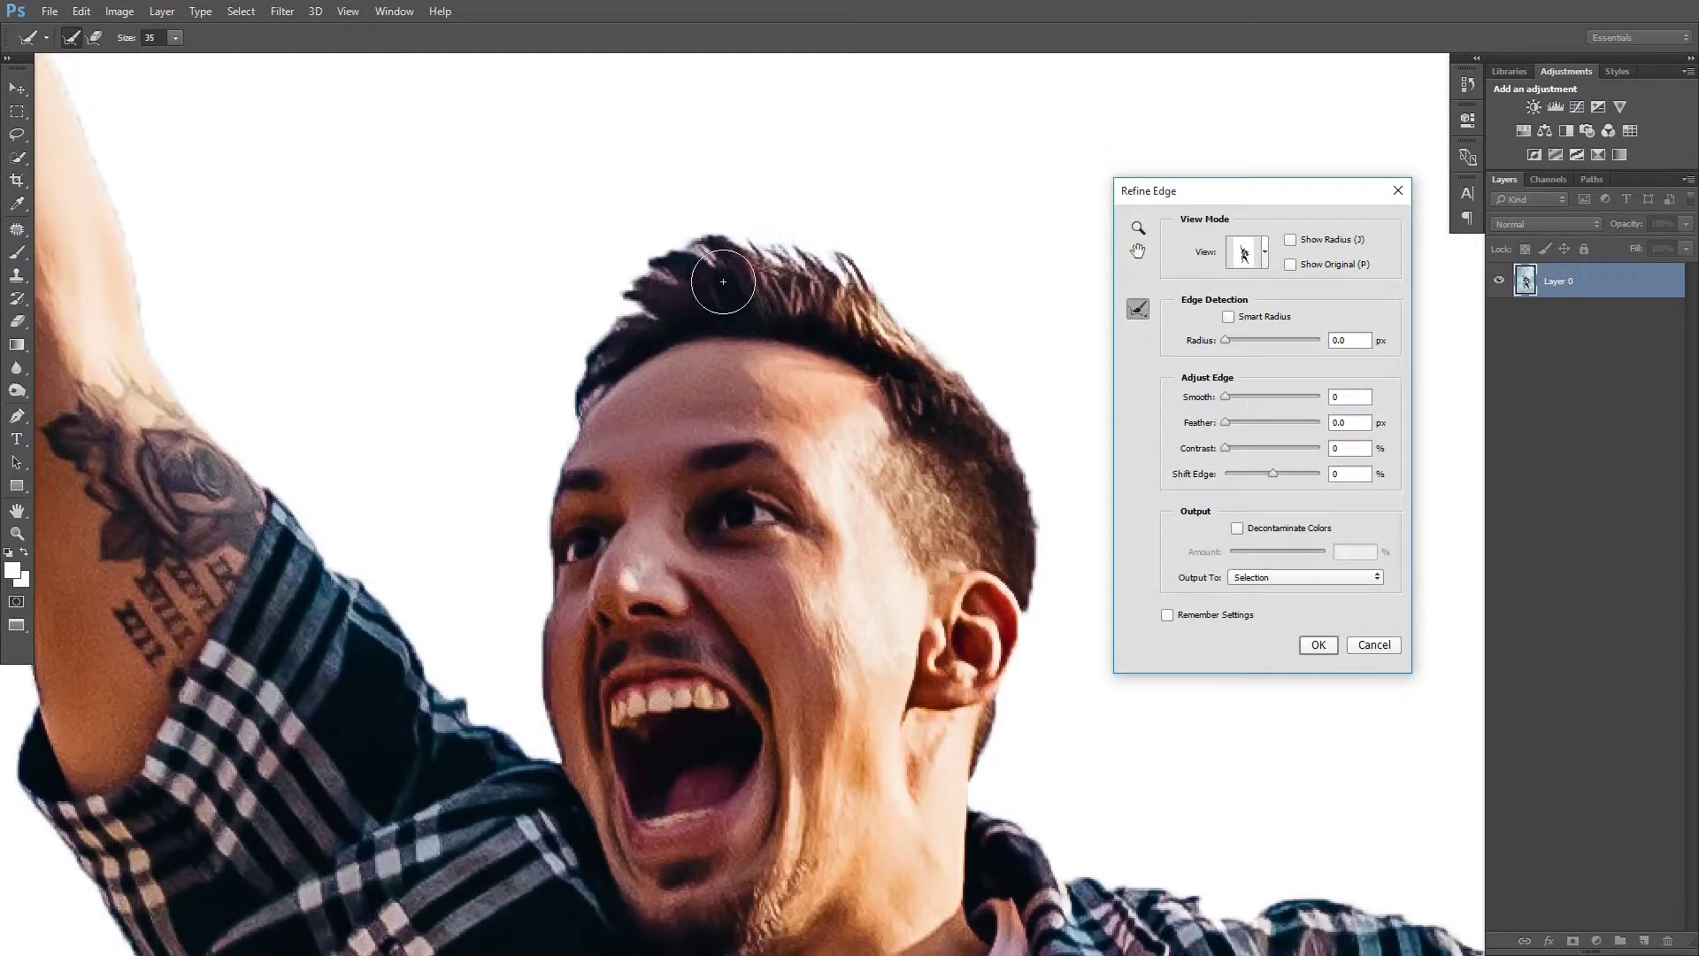
drag(723, 281, 591, 359)
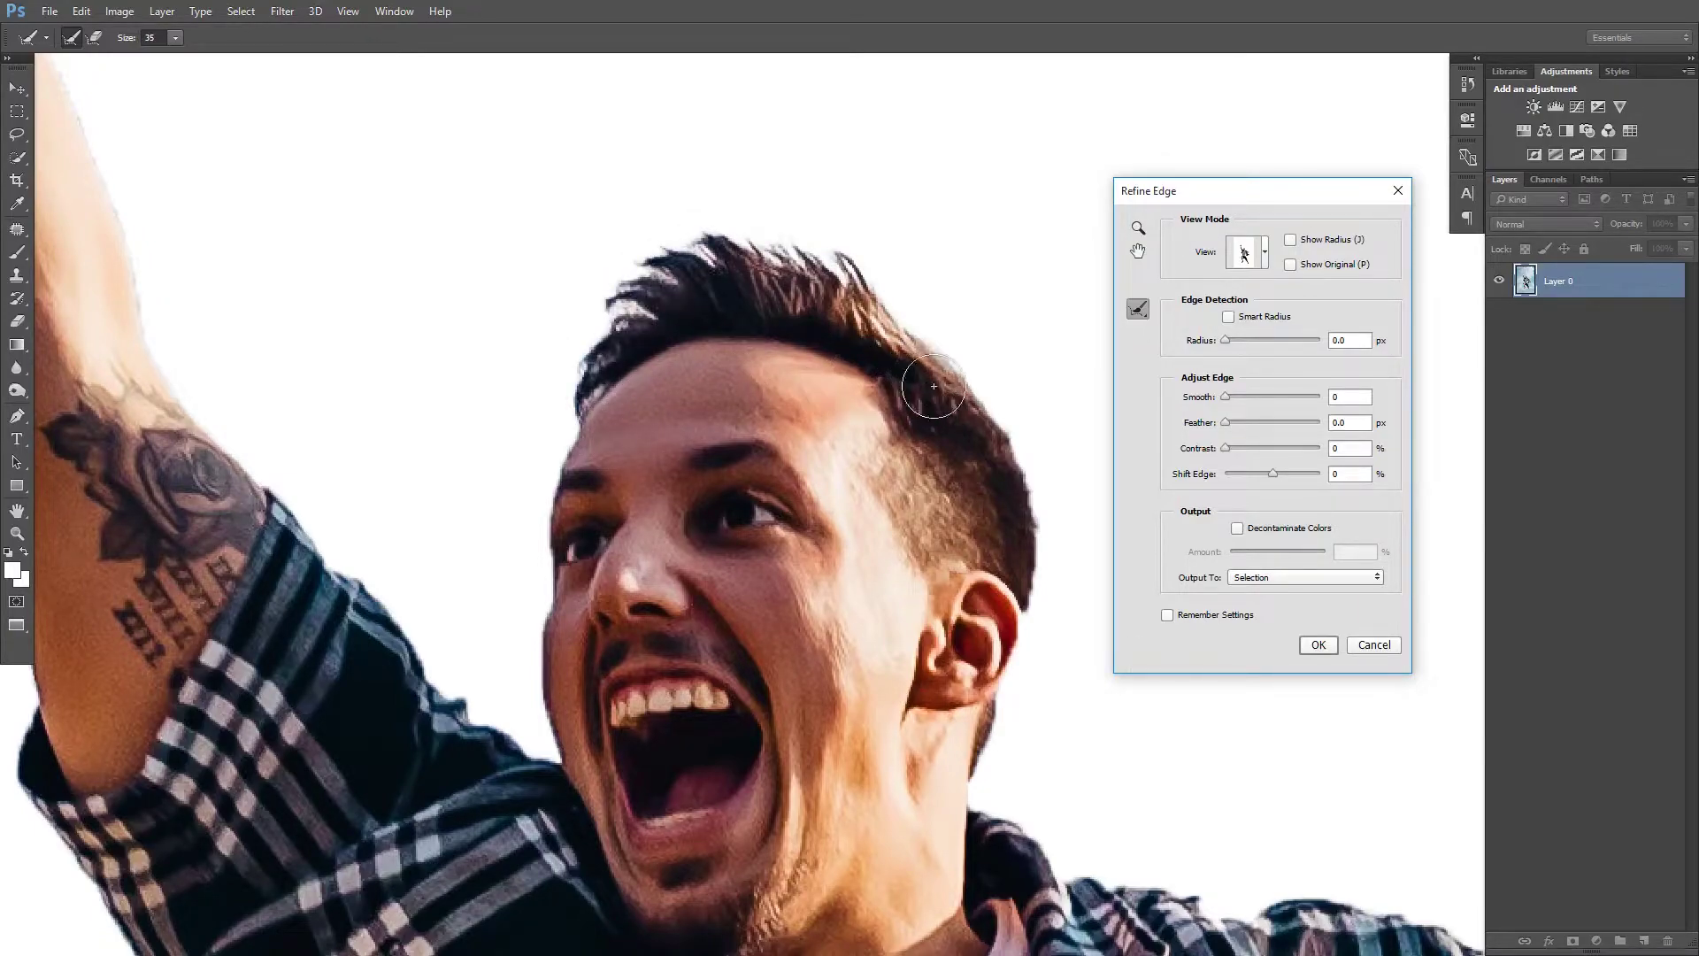
drag(933, 386, 989, 675)
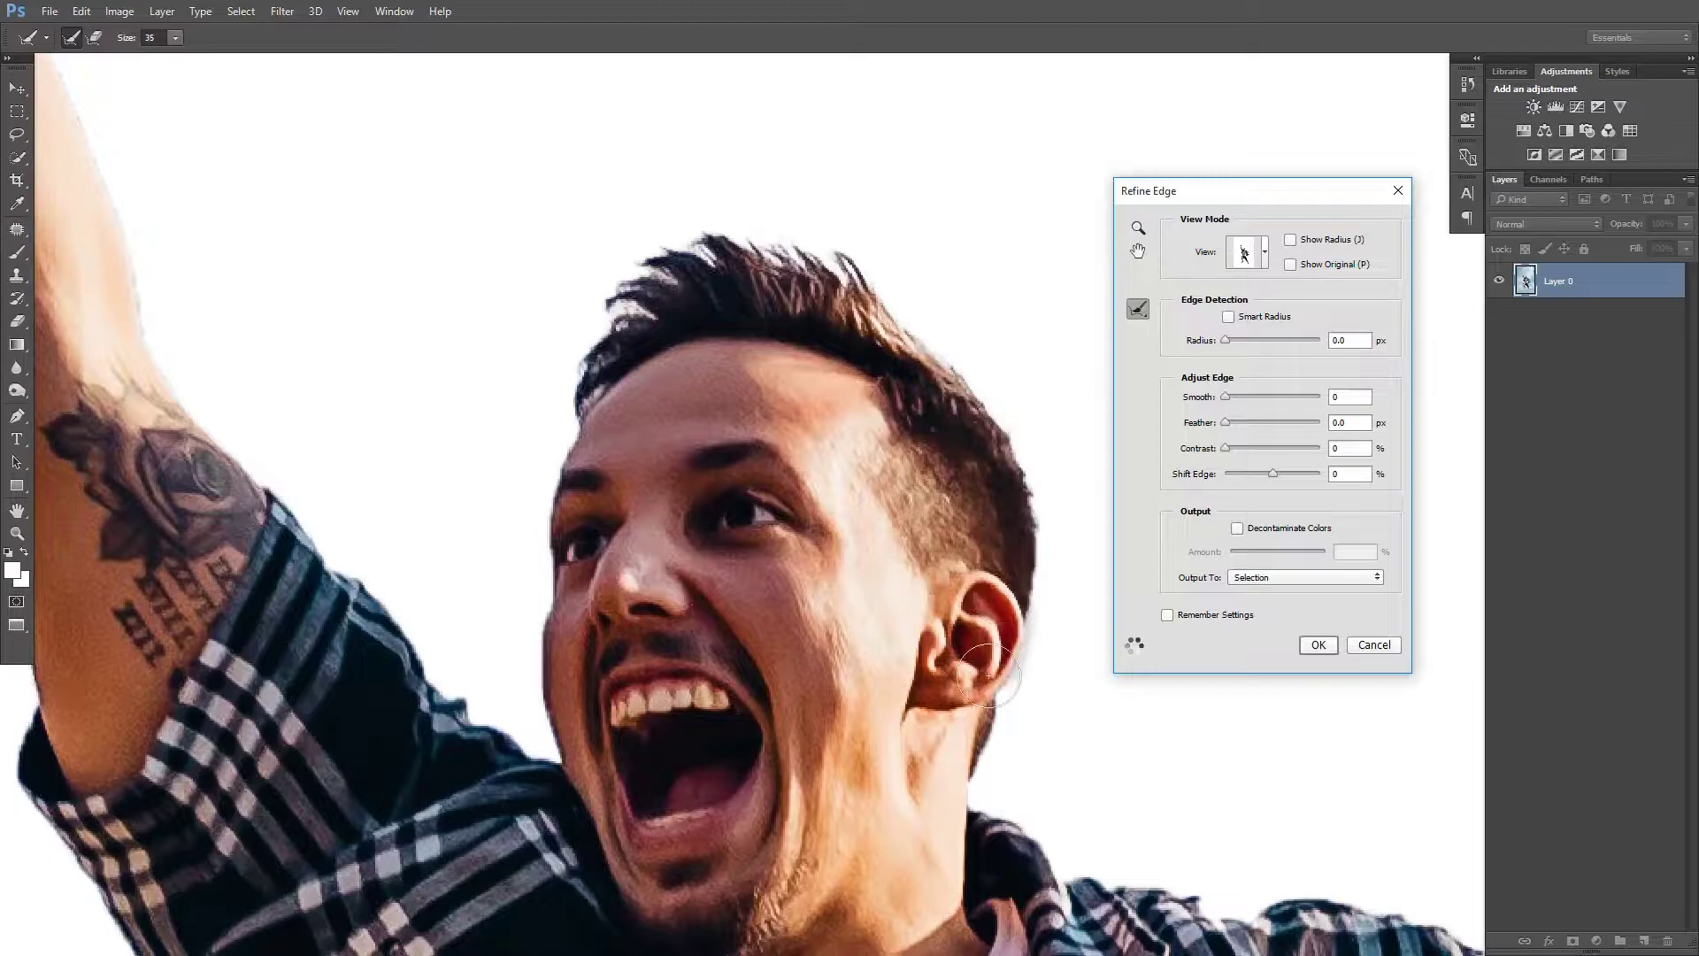
Zoom out and refine both edges of the raised forearm
key(z)
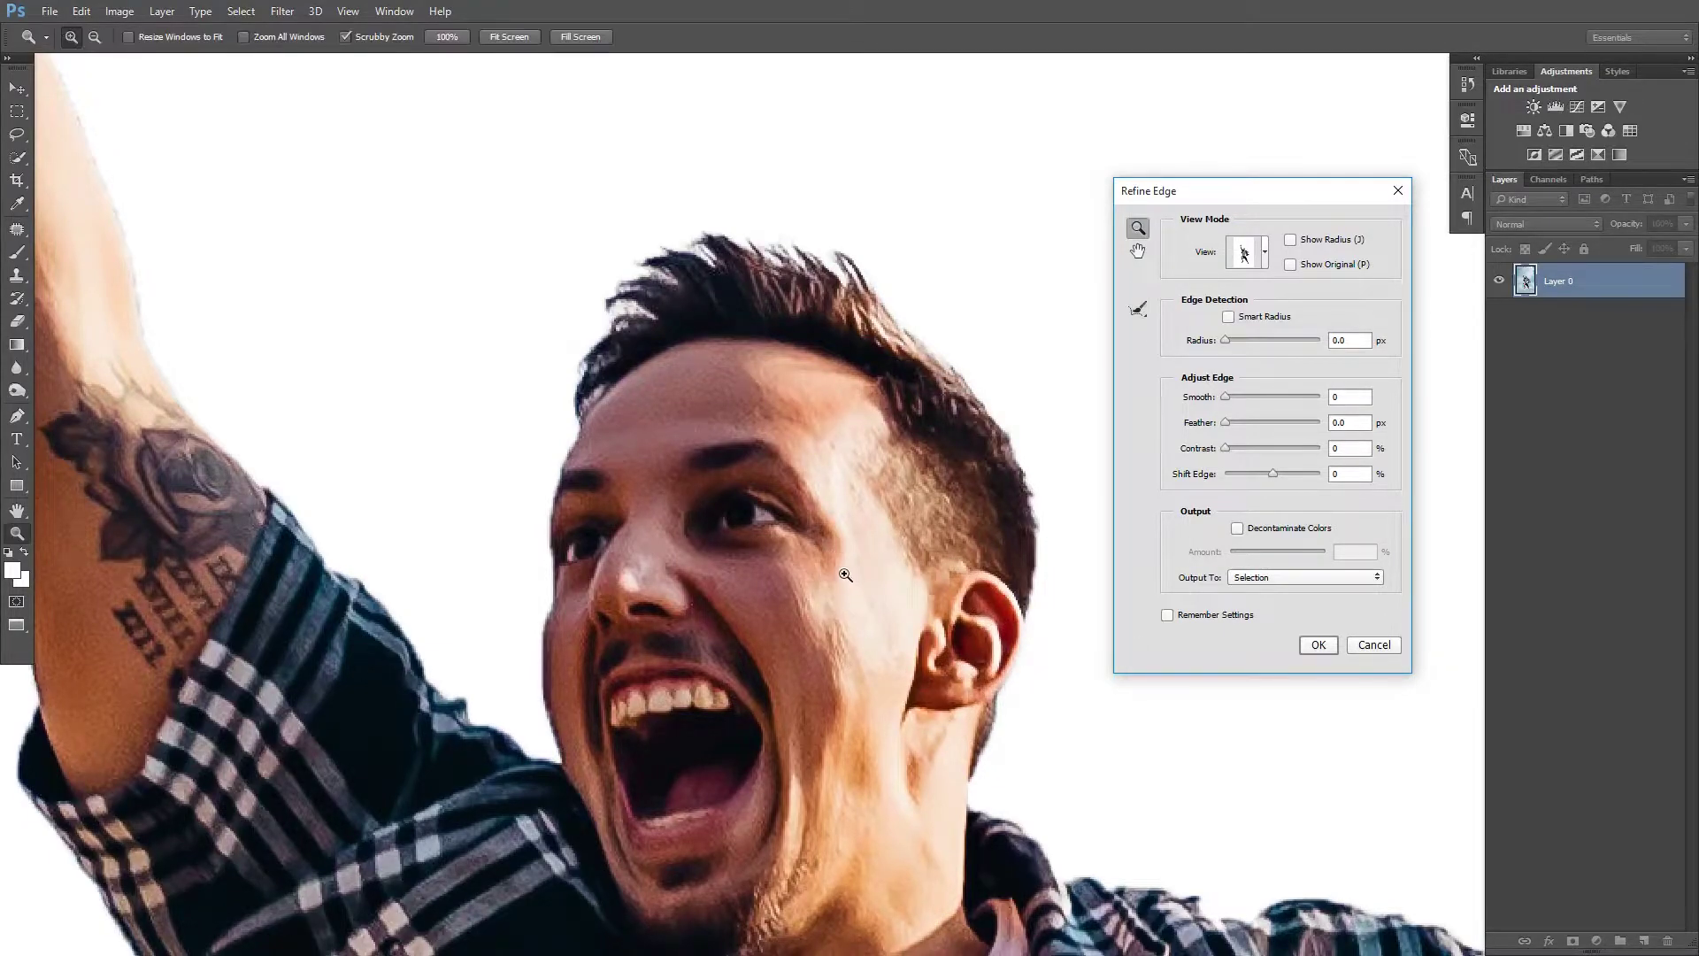
drag(853, 572, 629, 477)
drag(717, 608, 726, 626)
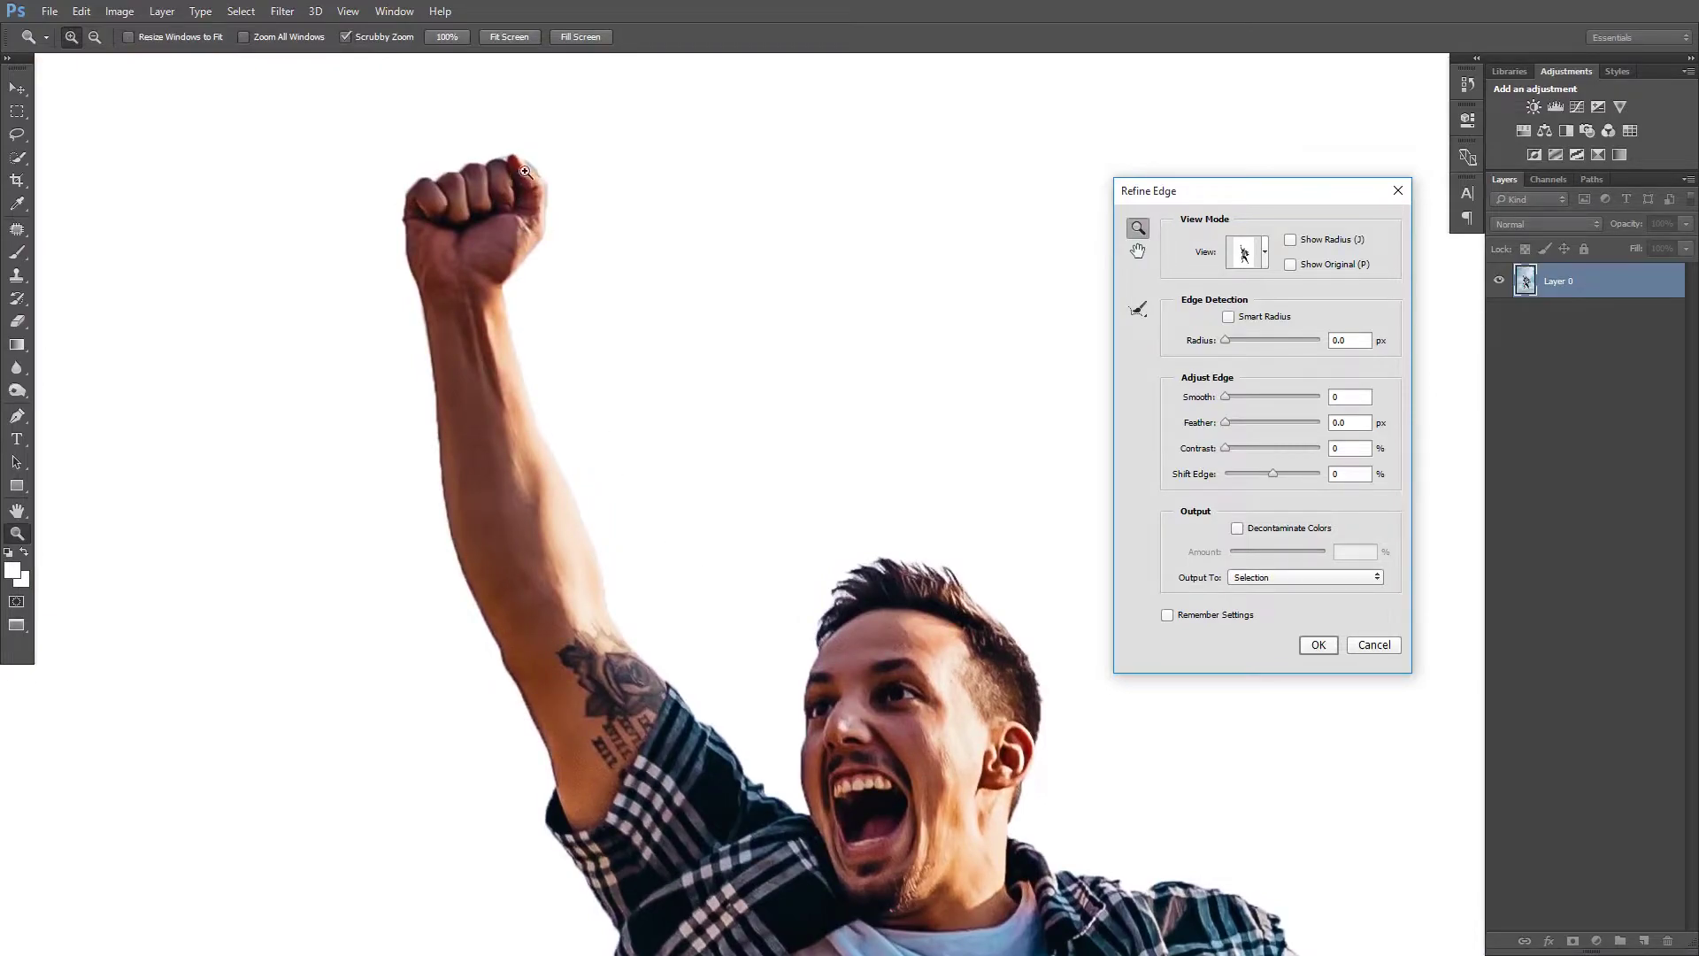
key(e)
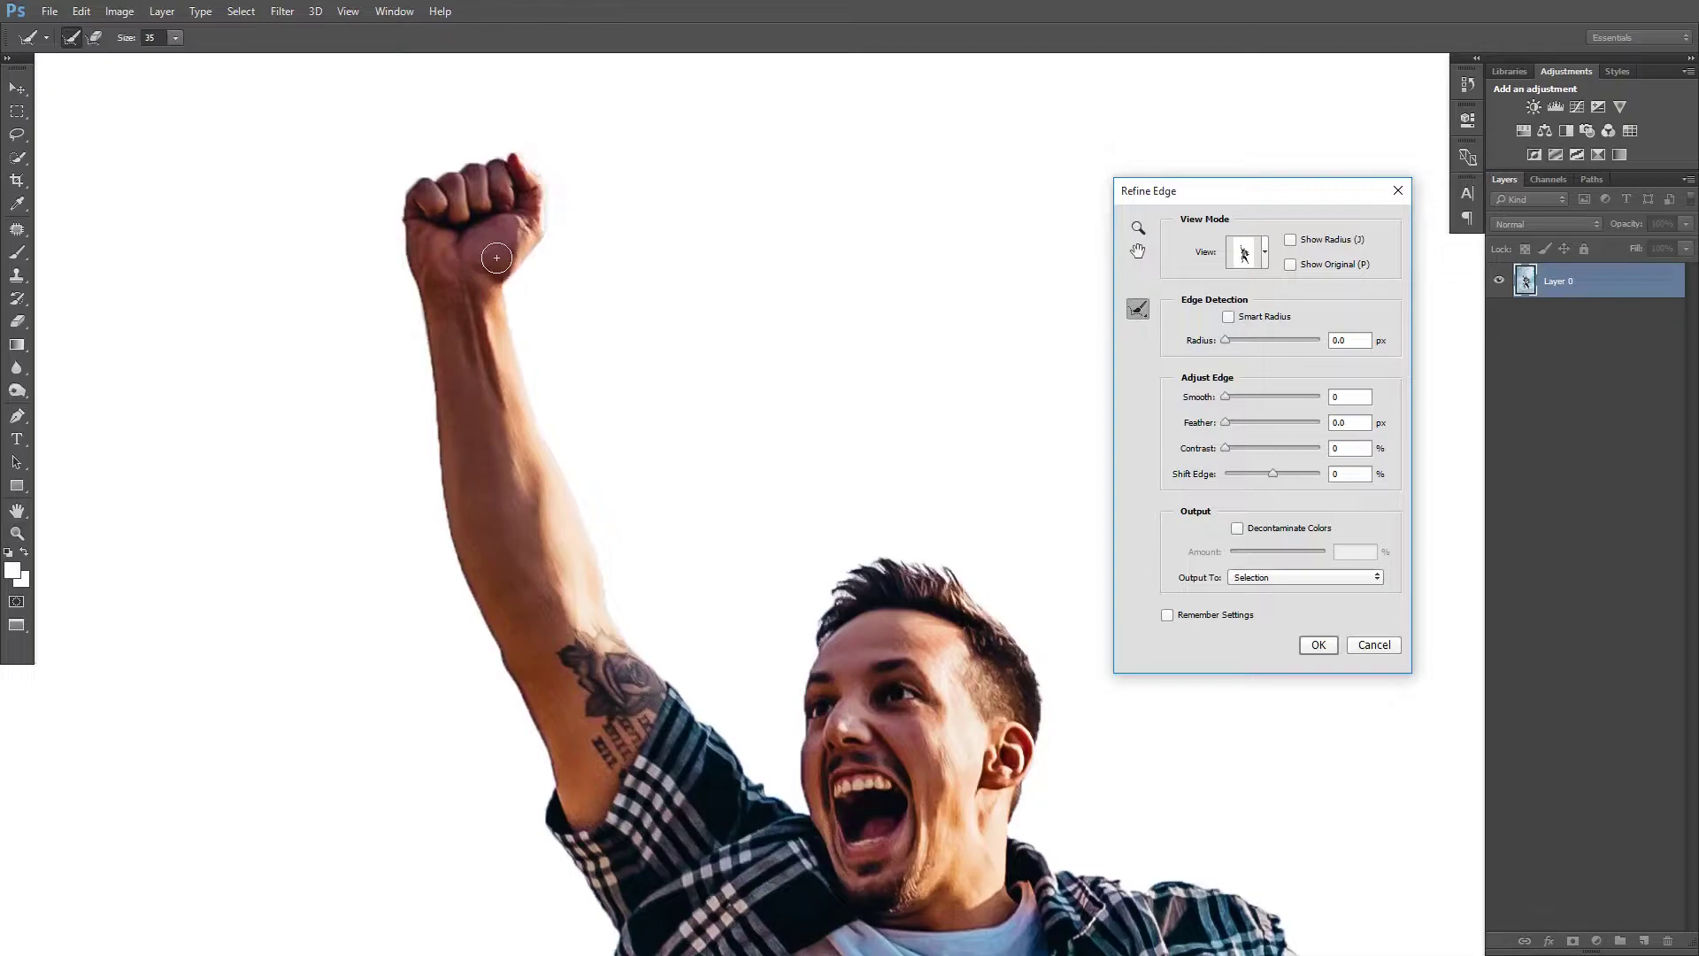
drag(429, 359, 475, 554)
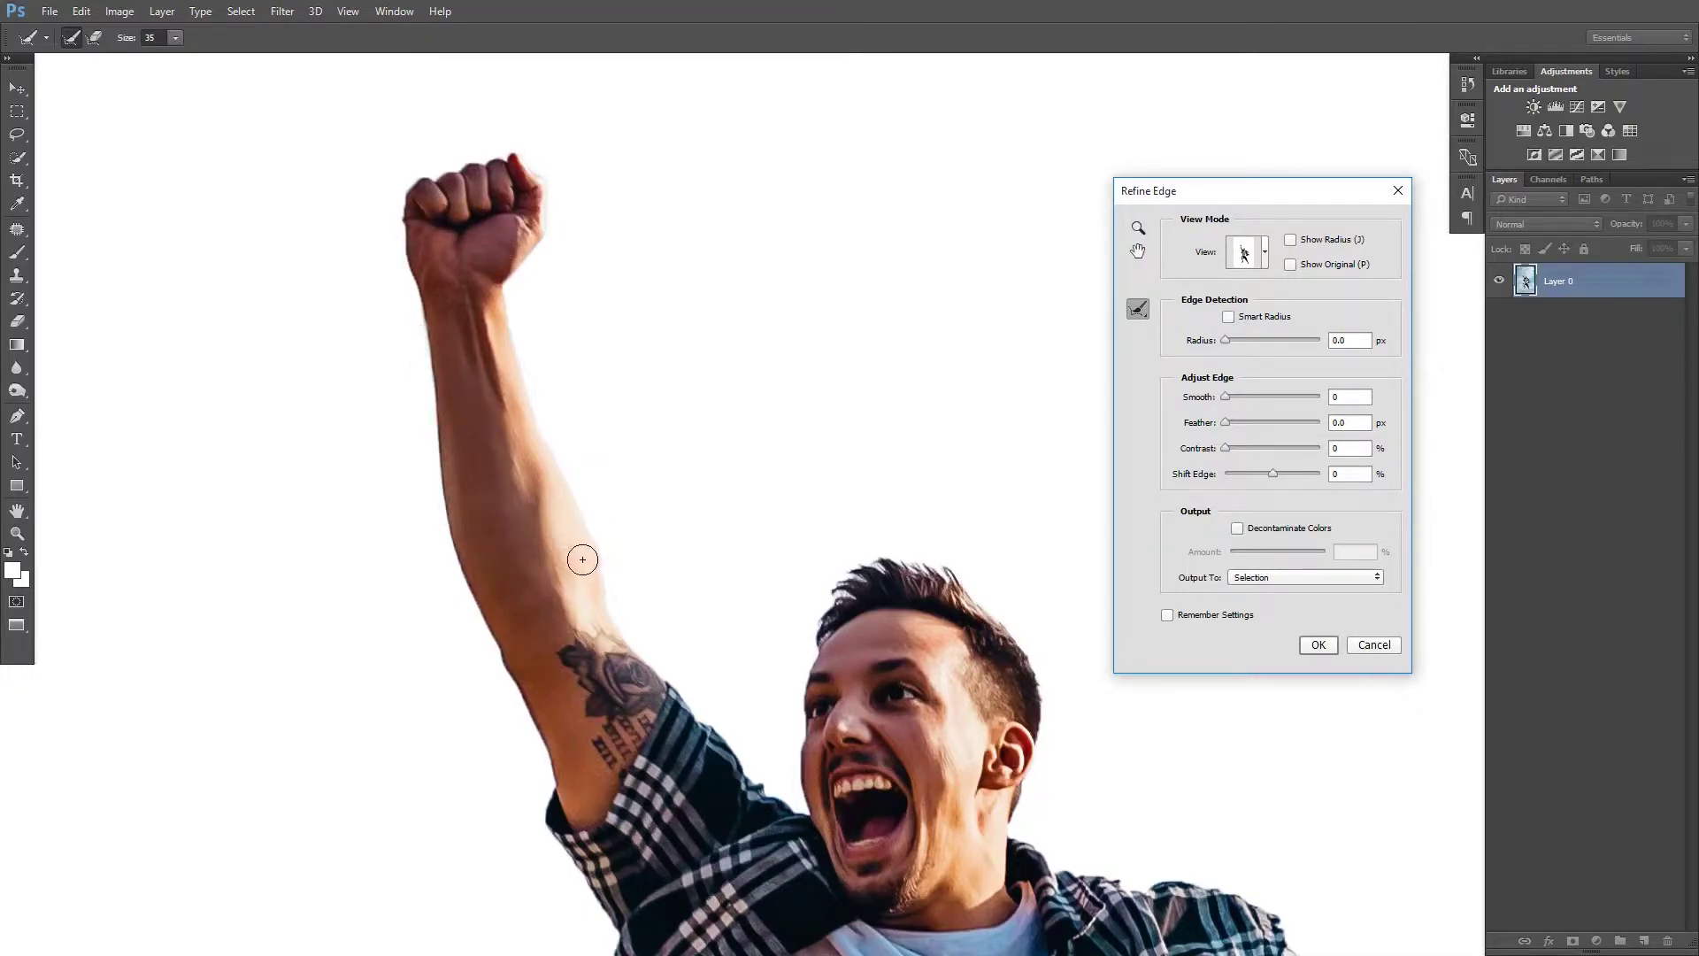
drag(584, 539, 508, 361)
drag(599, 579, 630, 655)
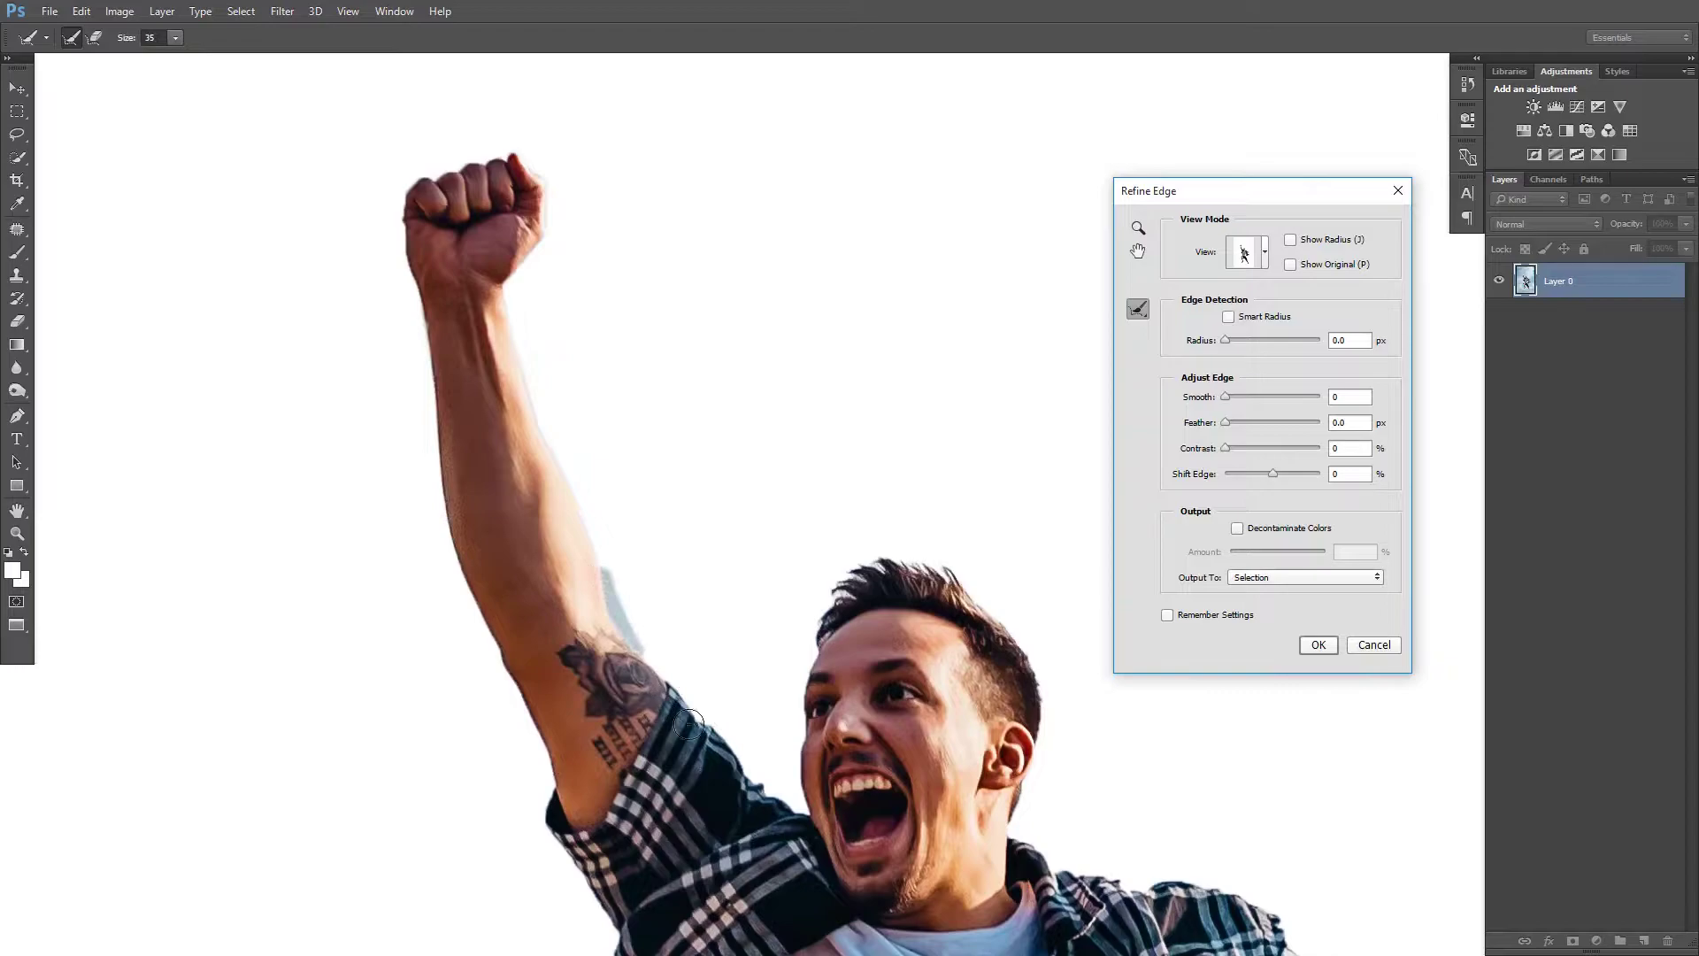
drag(861, 787, 505, 562)
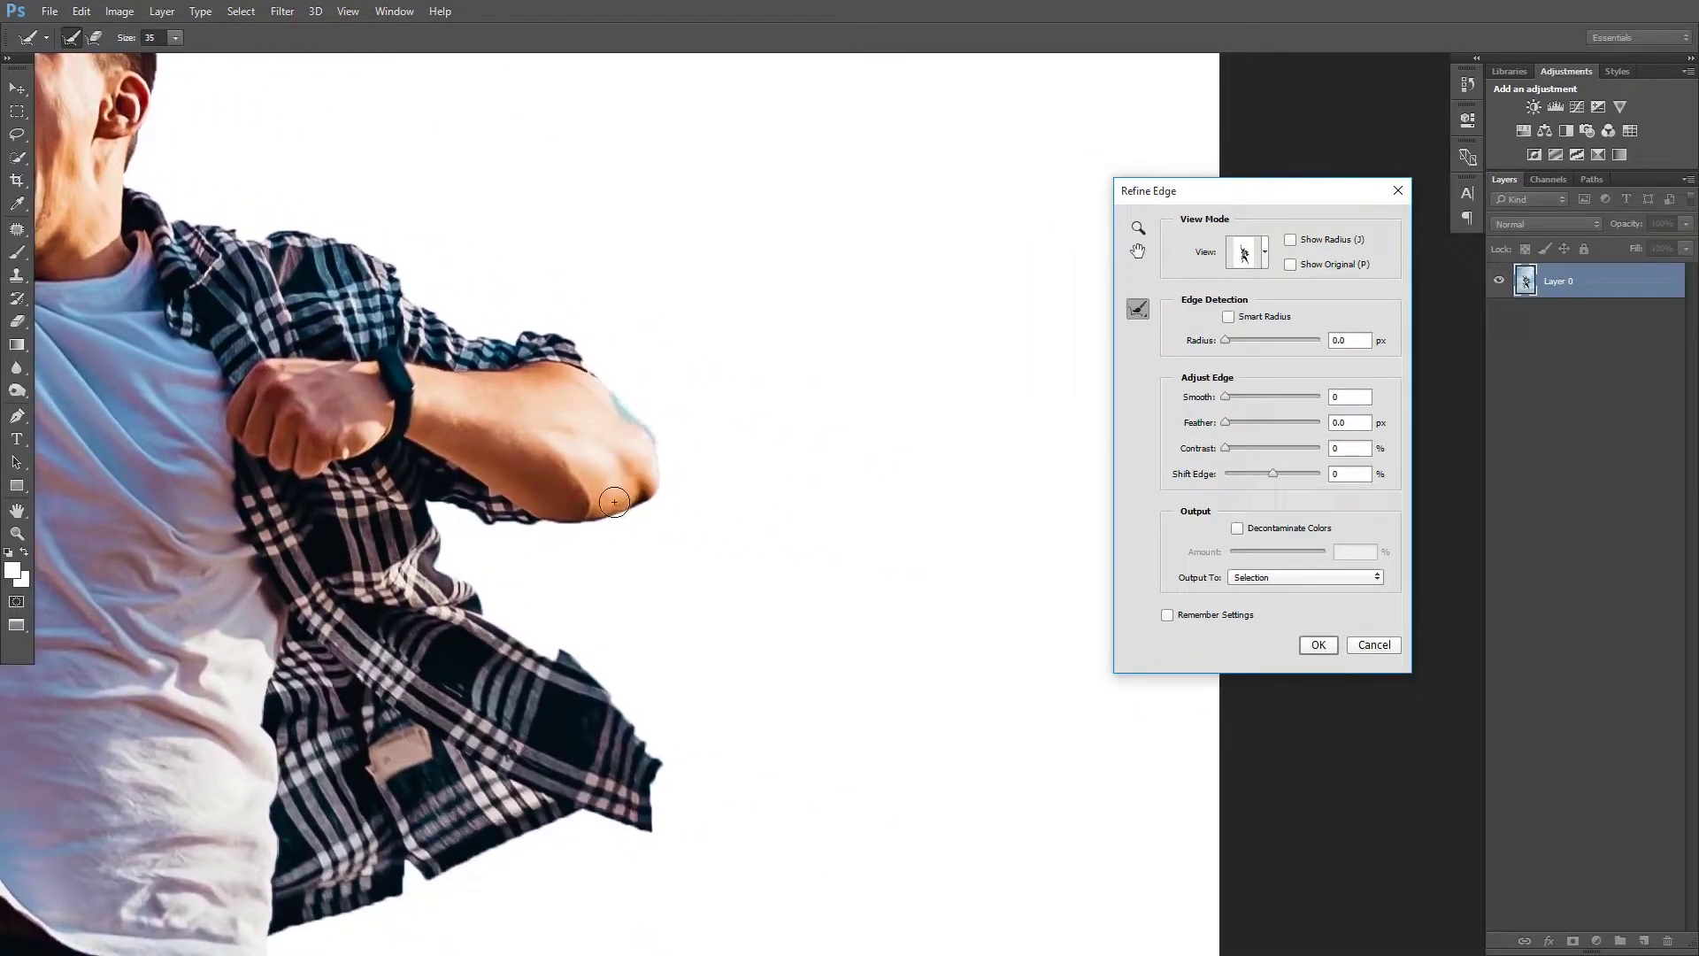
Refine the selection edges around the elbow and fist
drag(614, 502, 641, 500)
drag(664, 472, 790, 527)
key(alt)
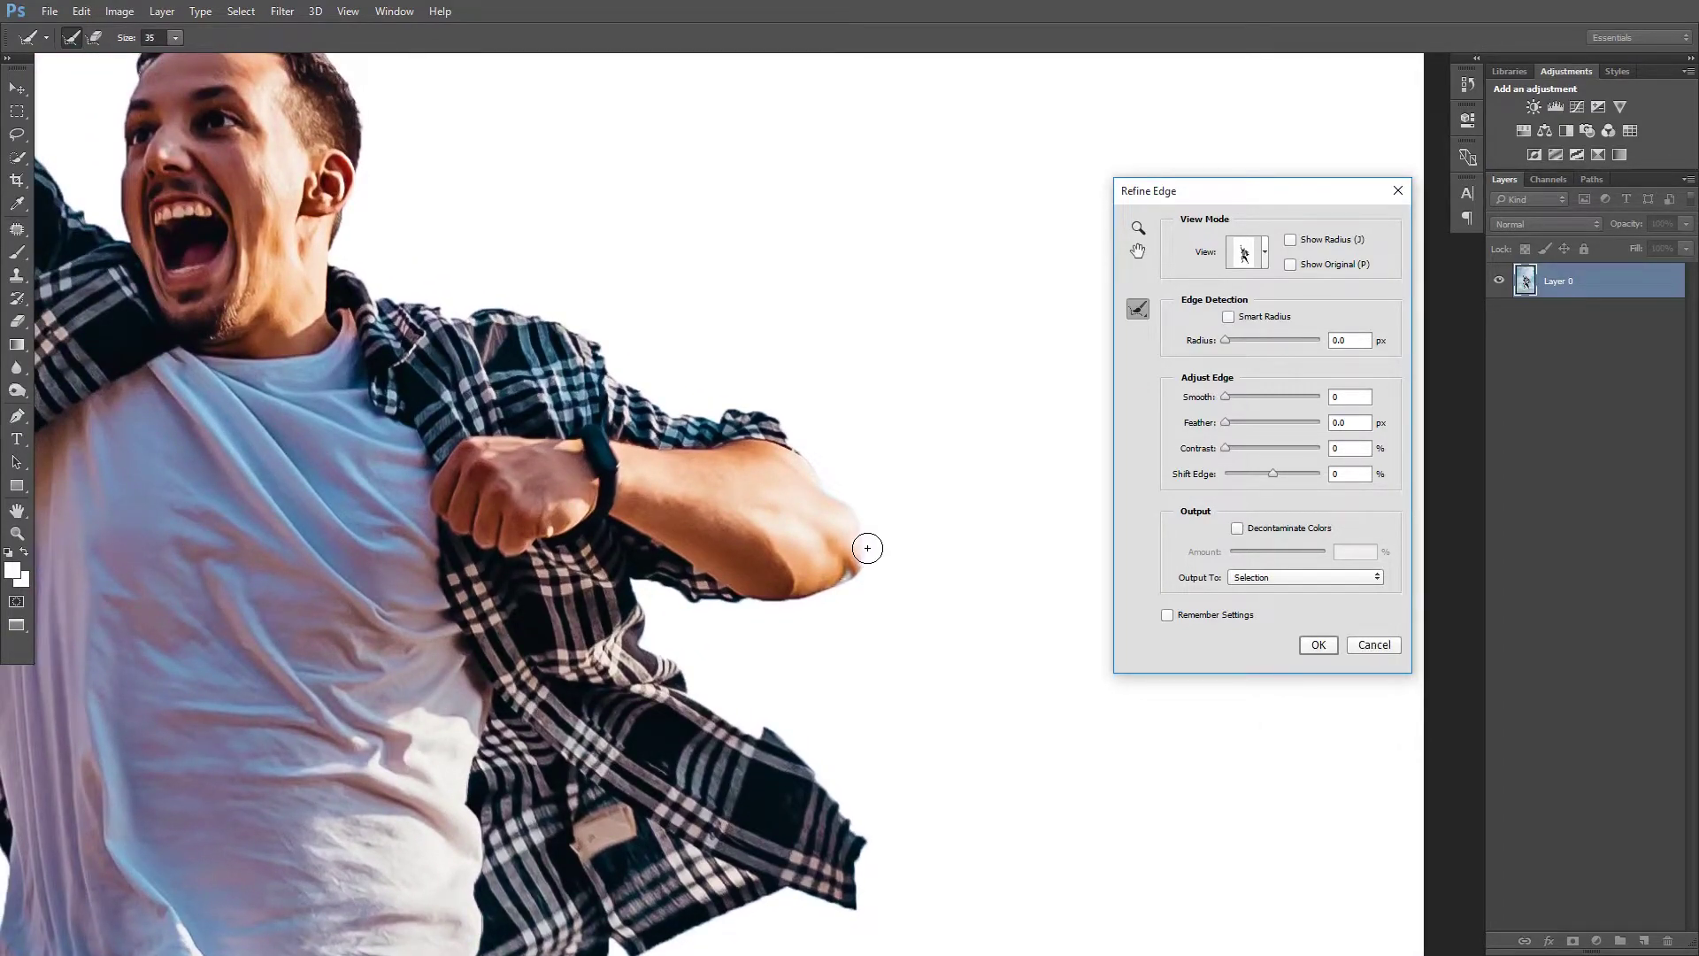
drag(868, 548, 841, 496)
drag(280, 544, 815, 580)
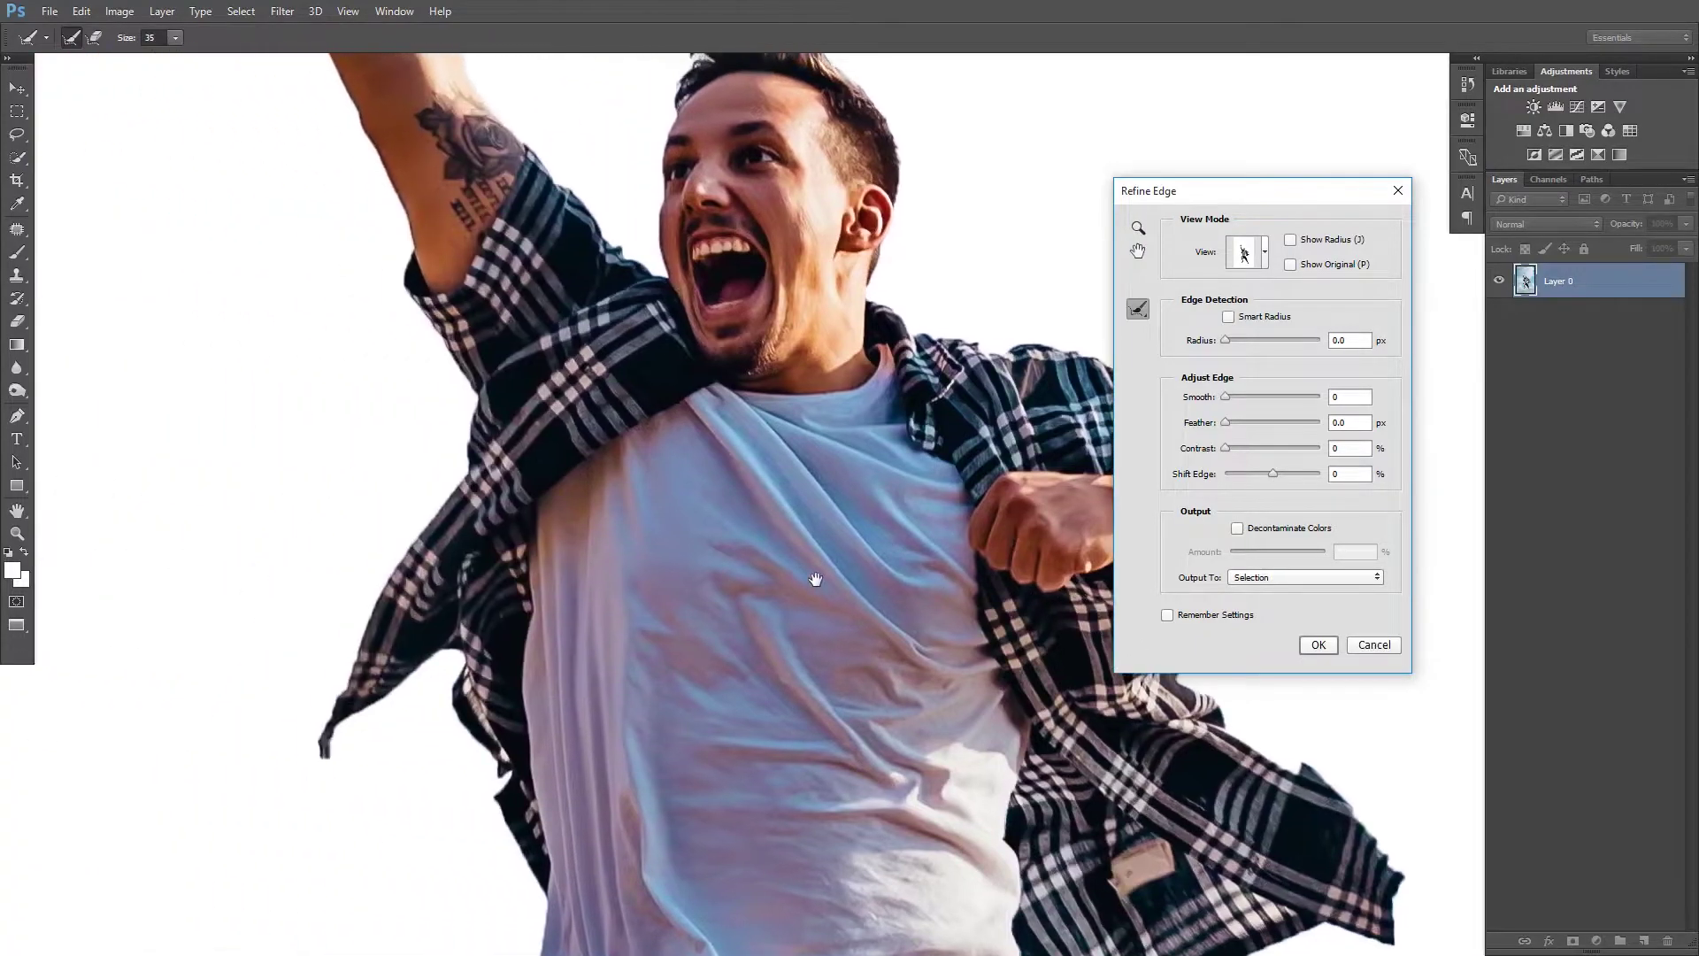
scroll(771, 607, down, 6)
scroll(727, 442, down, 3)
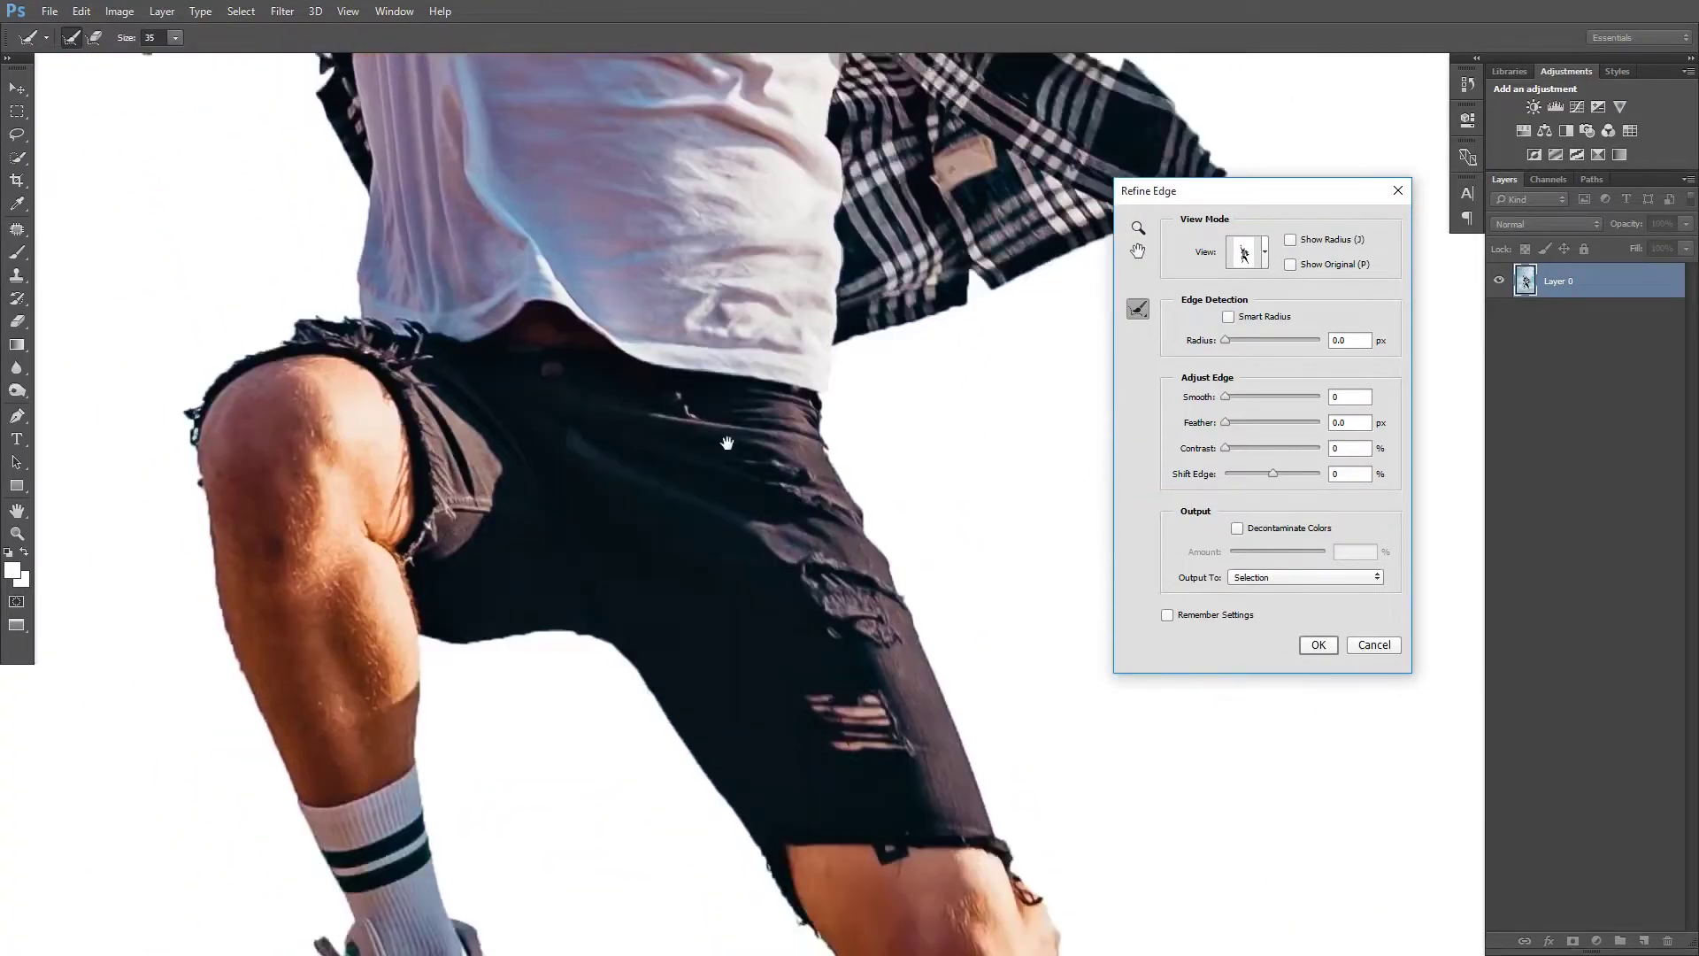
scroll(727, 442, down, 2)
scroll(720, 455, down, 1)
scroll(714, 402, down, 1)
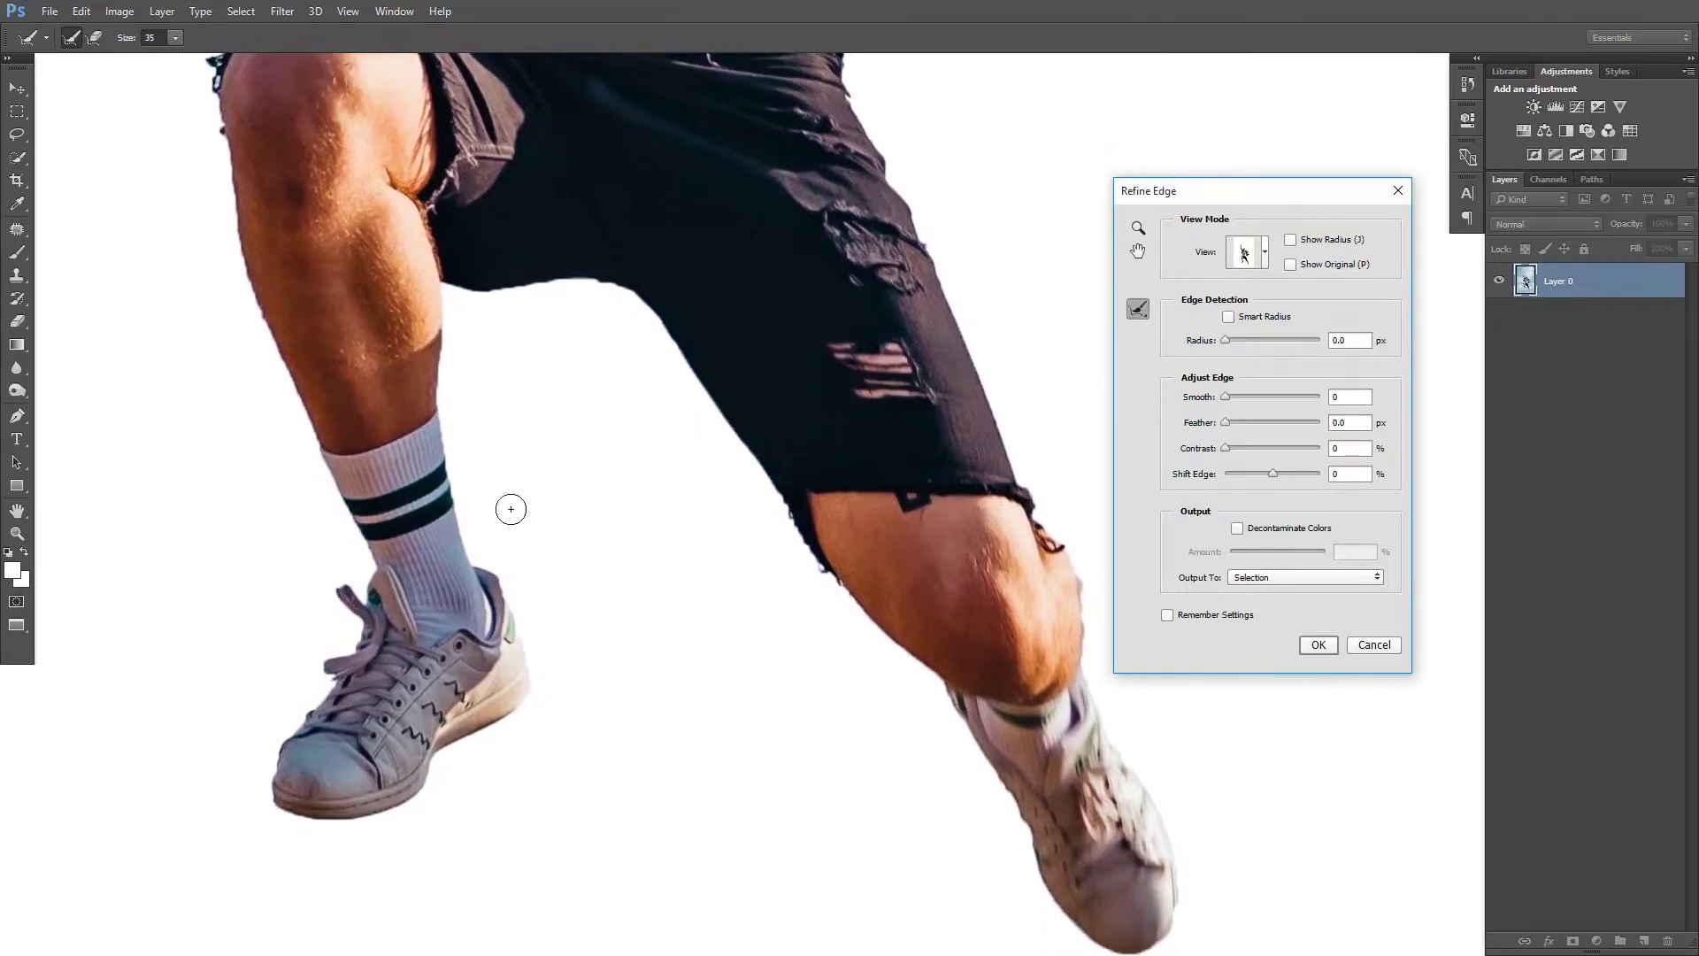
Refine the edges of the shoes' toes, soles and heels
drag(281, 749, 401, 789)
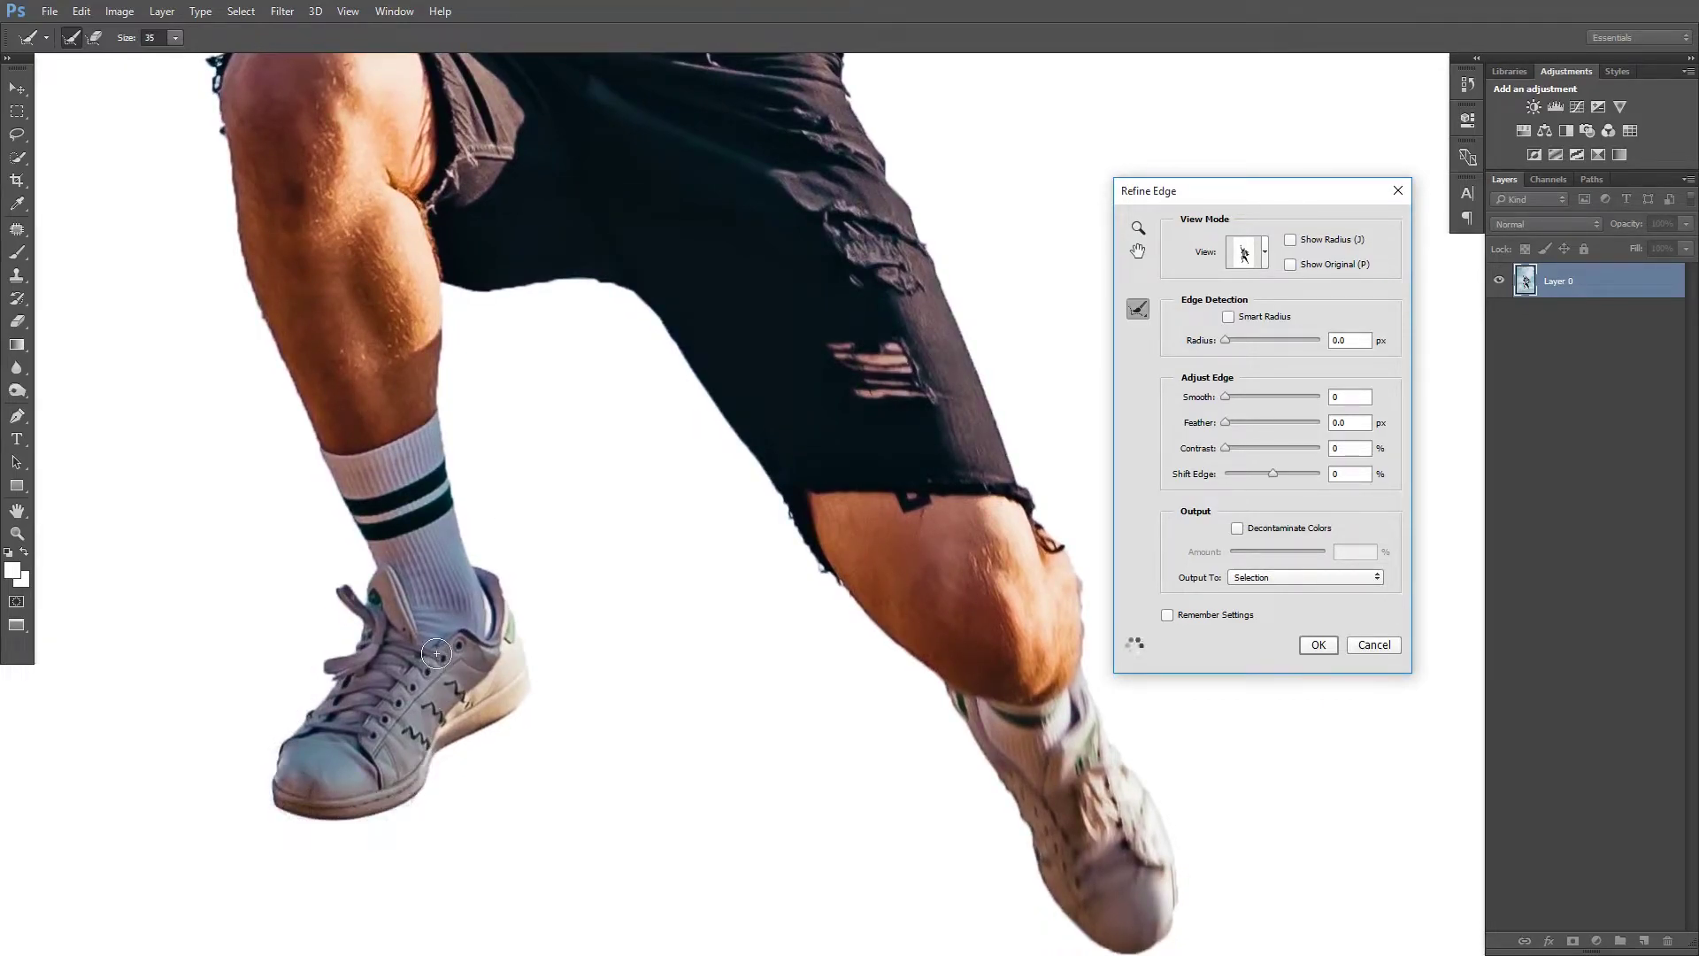
drag(509, 711, 506, 626)
drag(863, 834, 674, 721)
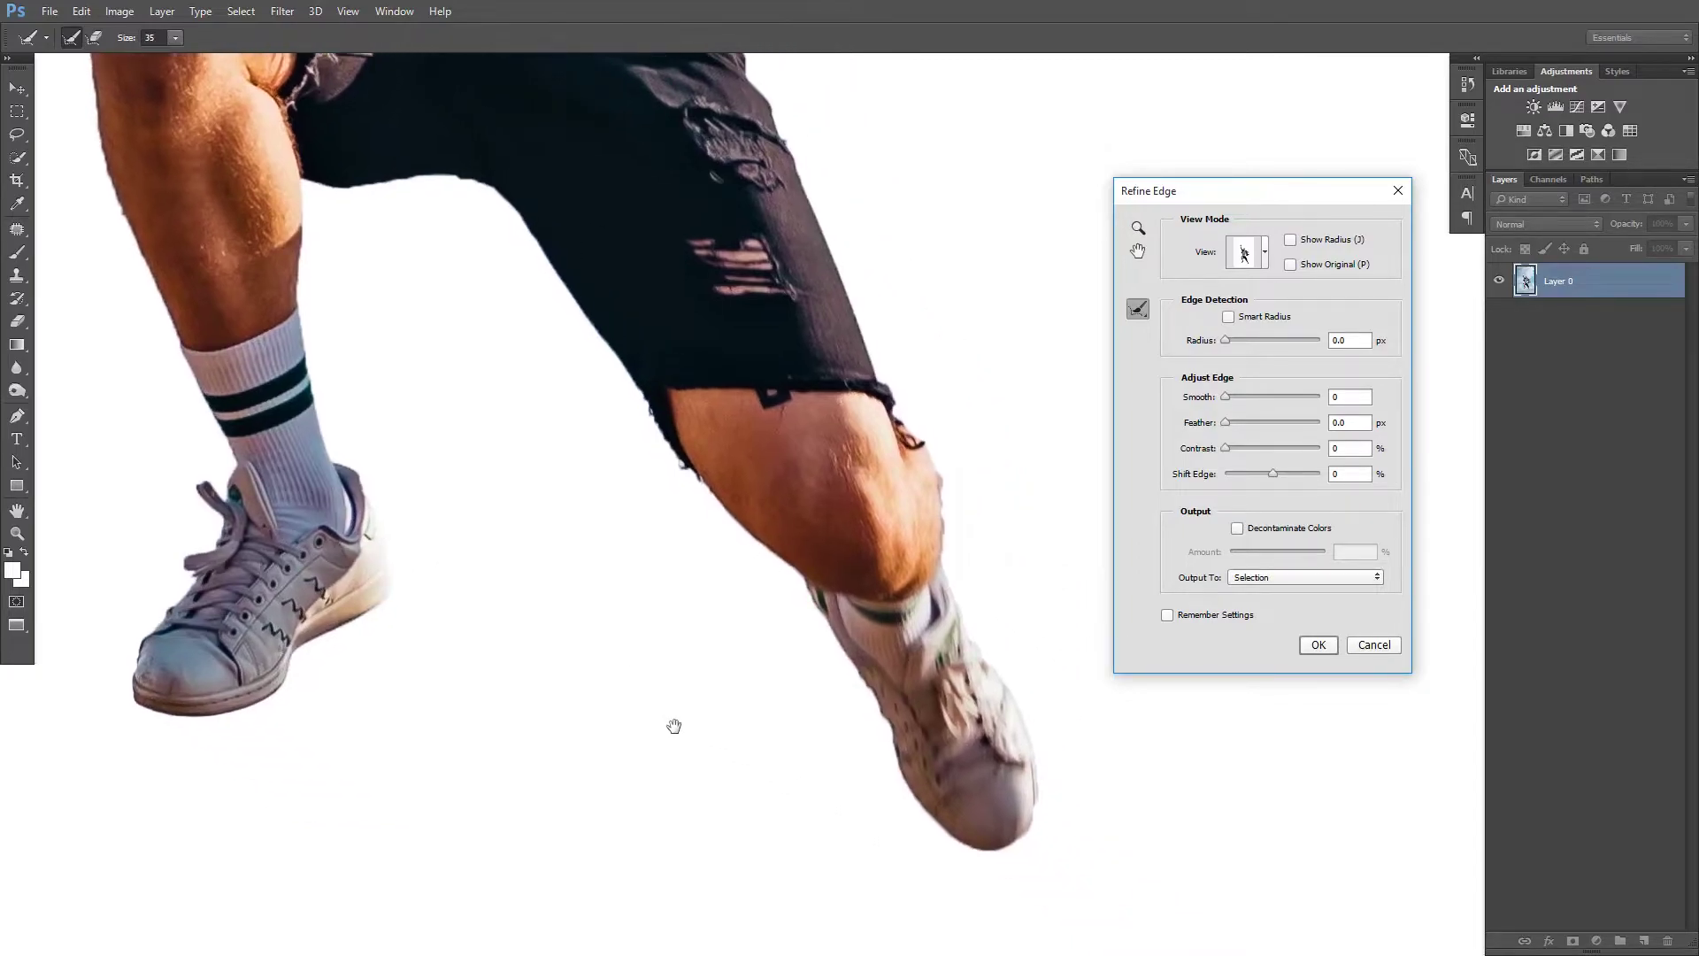
mouse_move(709, 561)
mouse_down()
mouse_move(861, 709)
mouse_move(858, 645)
mouse_up()
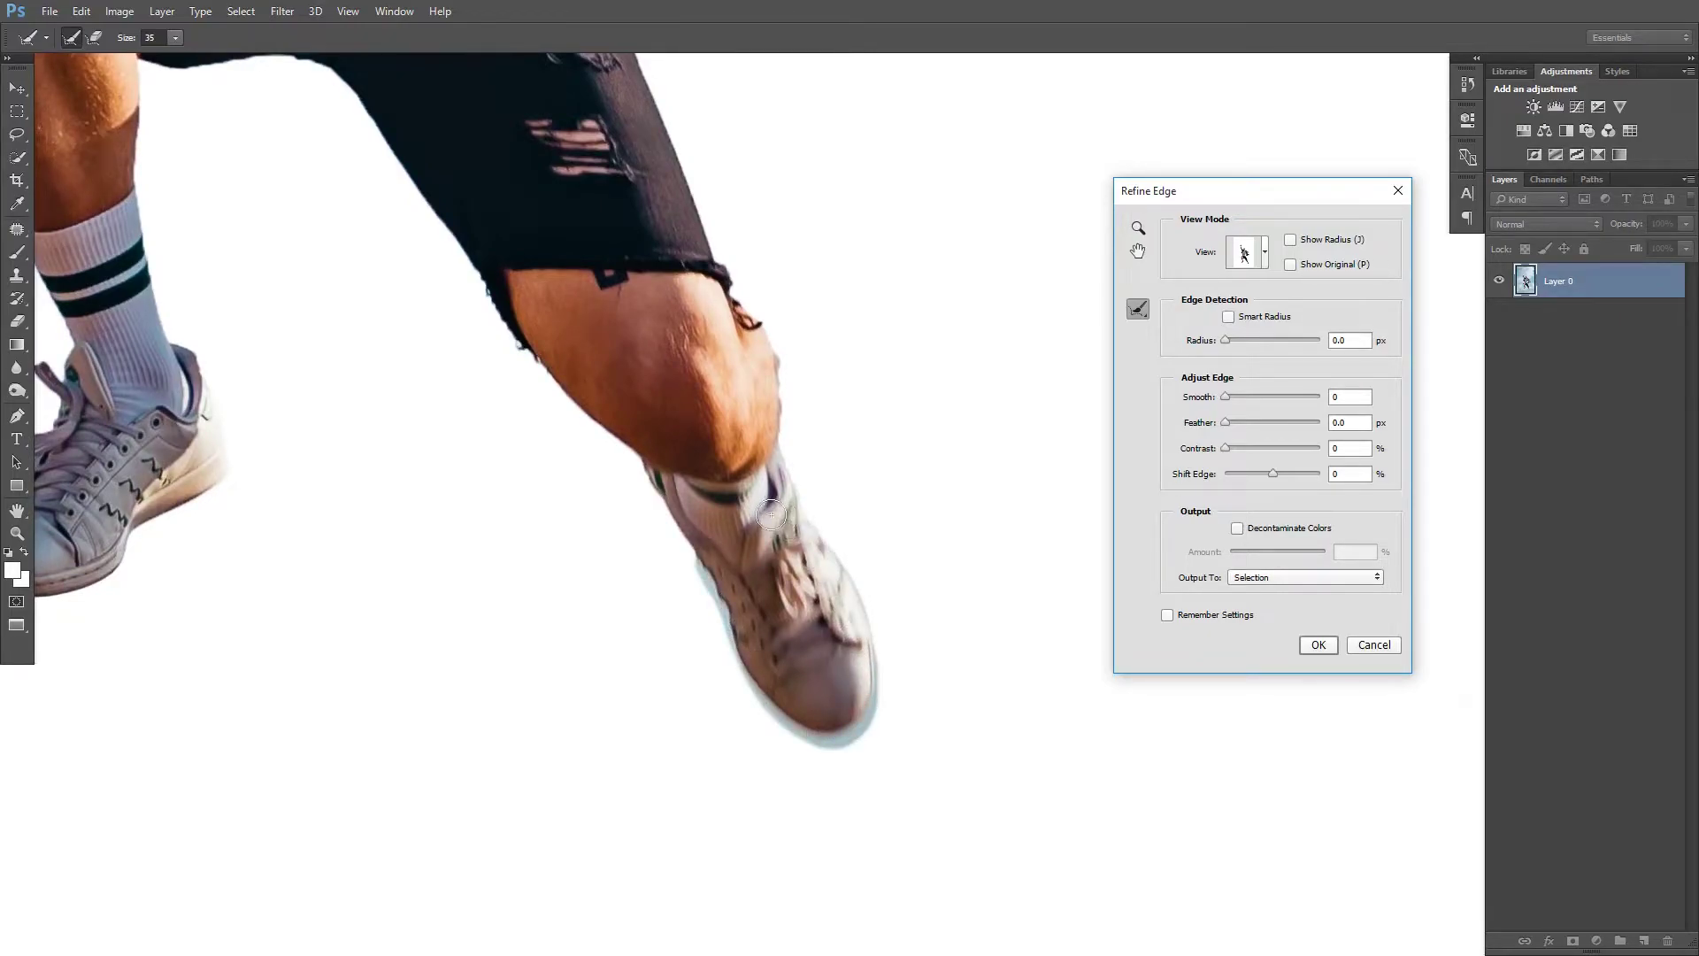
drag(771, 514, 743, 520)
Refine the edges around the knee and the bottom of the shorts
drag(772, 412, 744, 334)
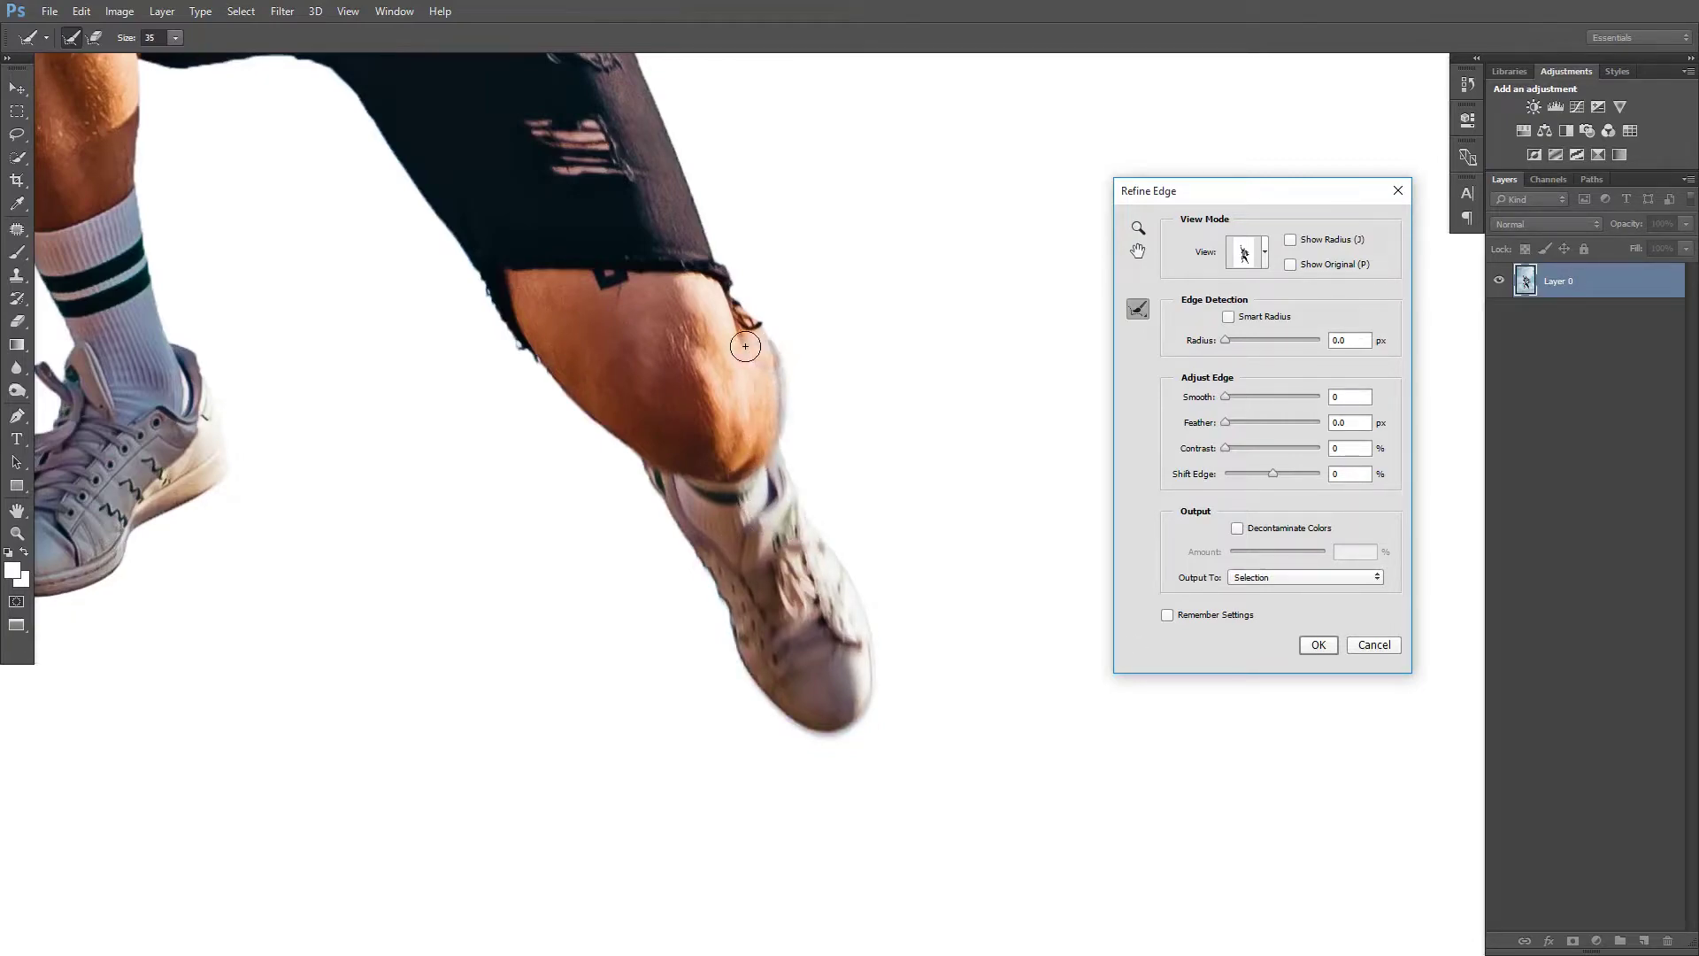
drag(699, 424, 797, 573)
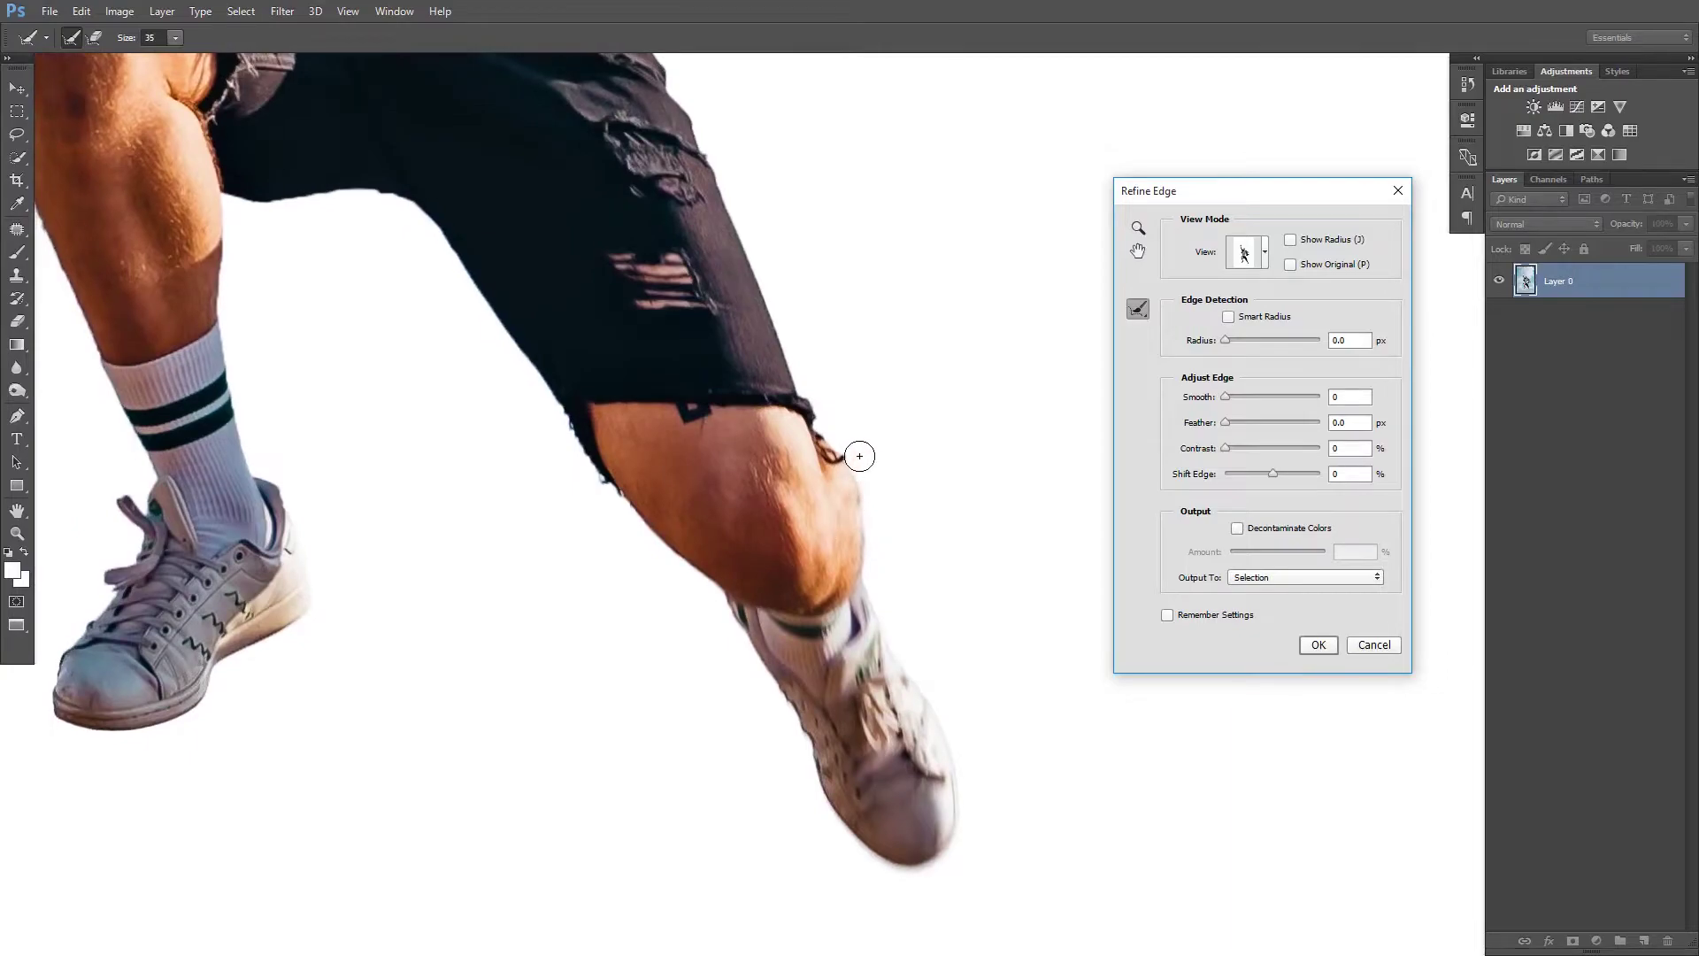
mouse_move(861, 454)
mouse_down()
mouse_move(841, 436)
mouse_move(885, 390)
mouse_up()
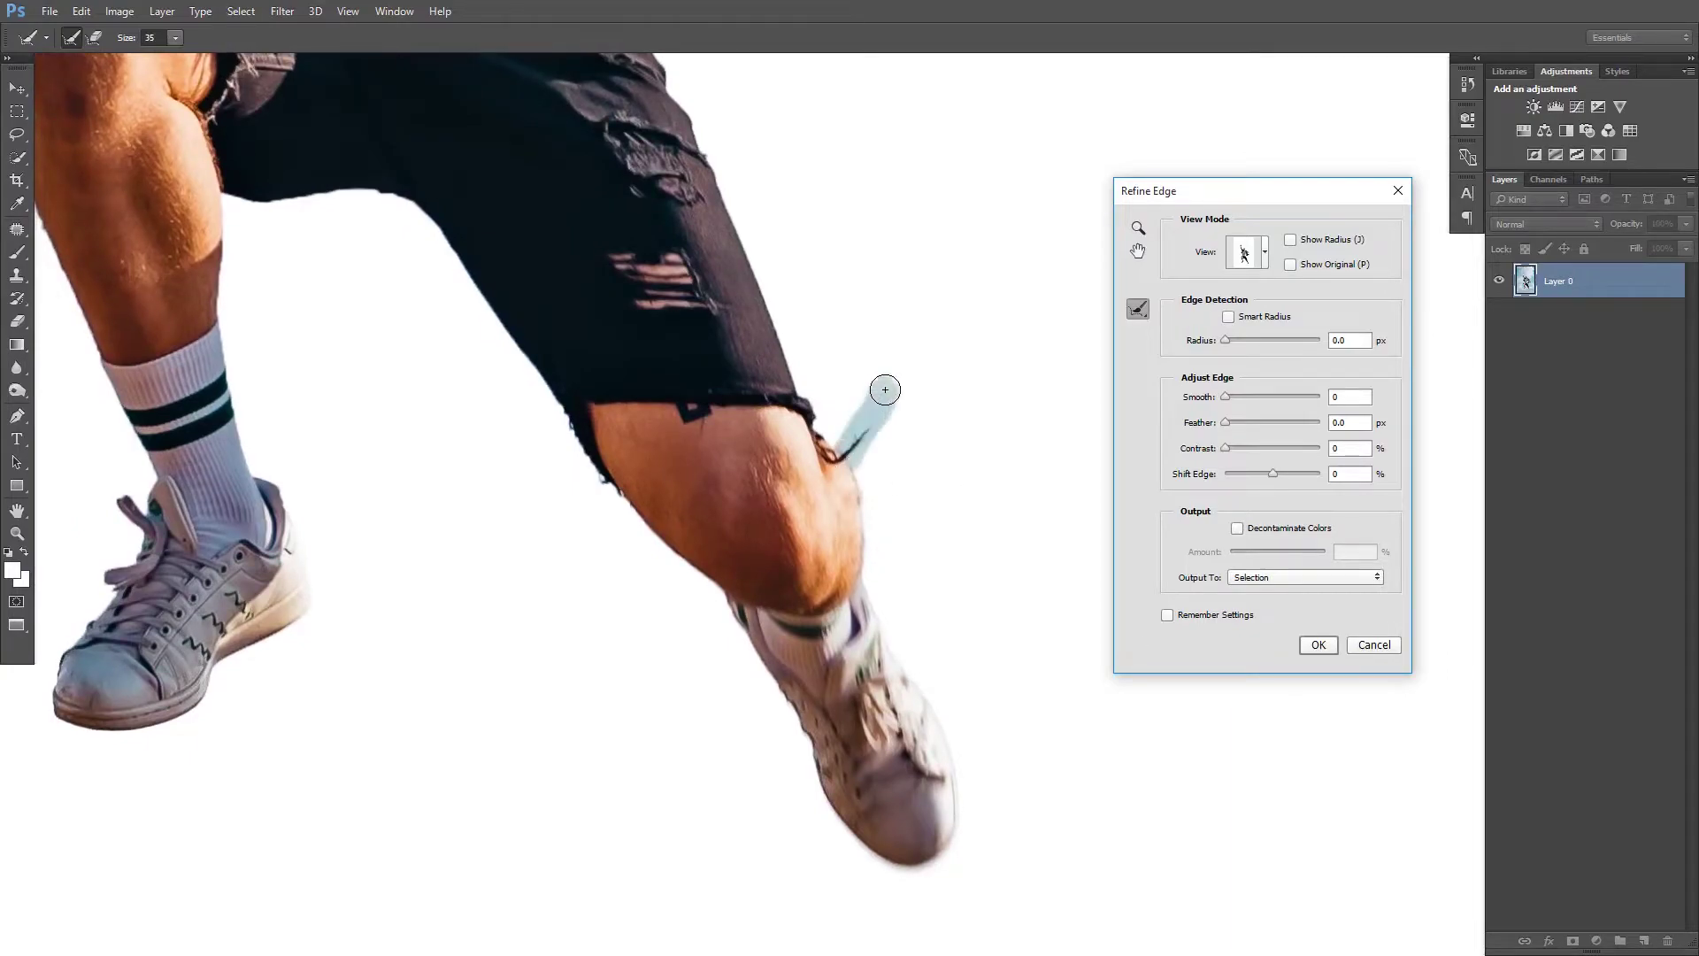
drag(967, 460, 1031, 560)
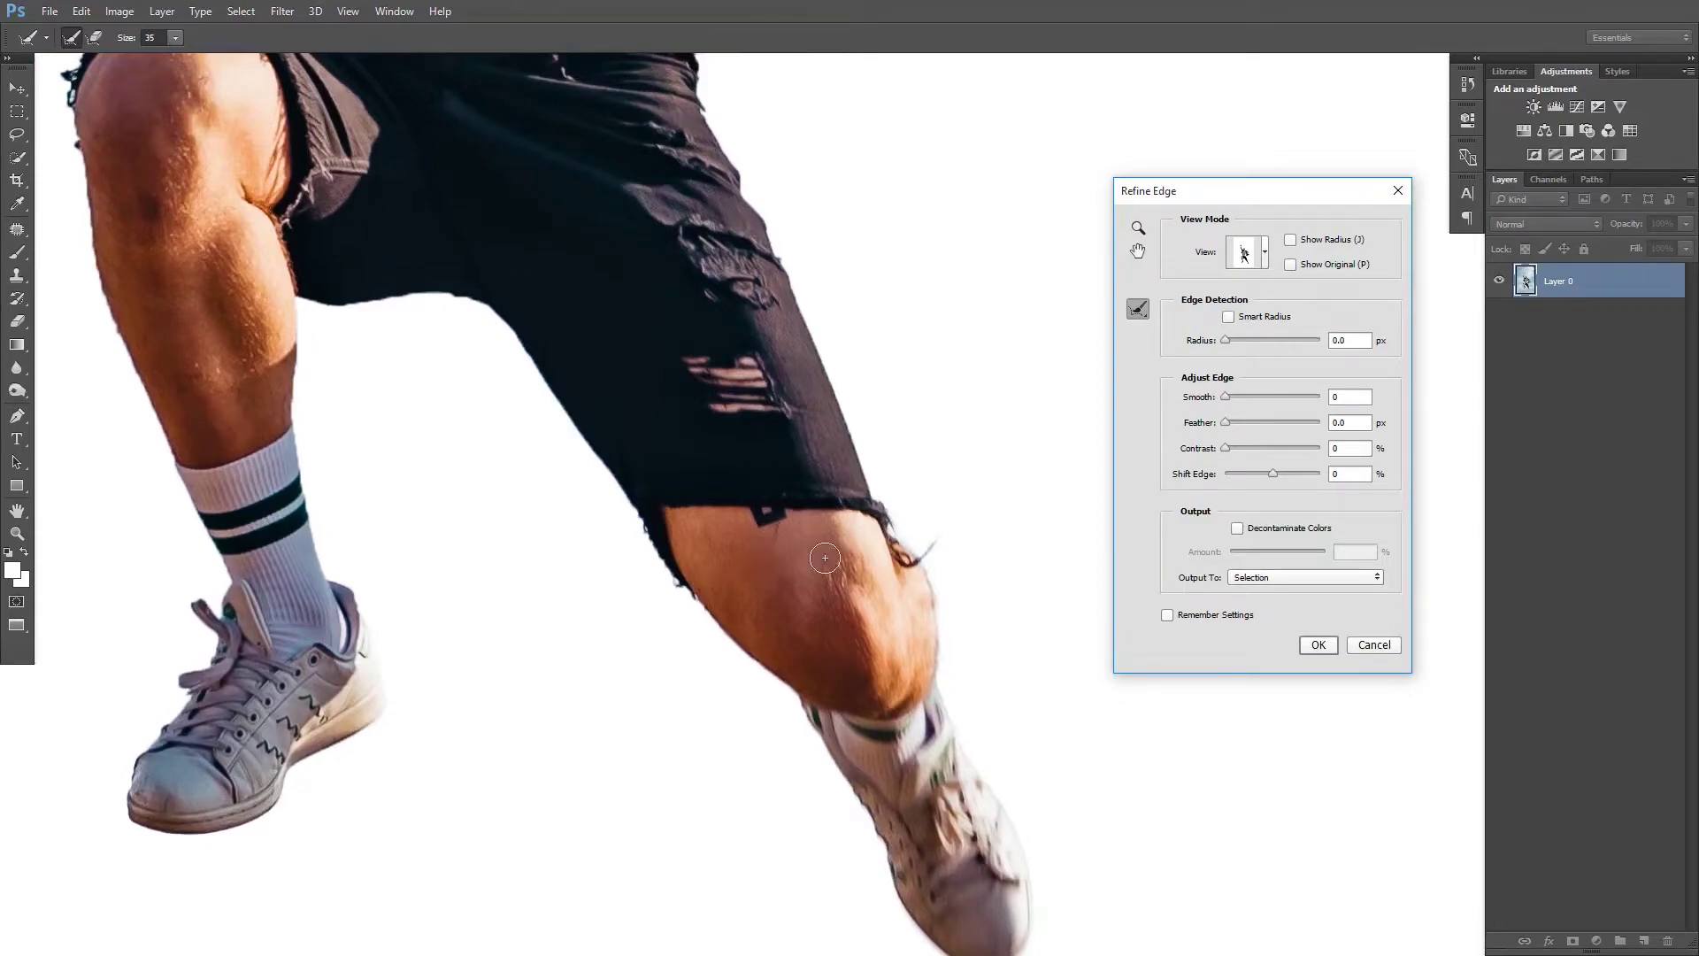
mouse_move(731, 601)
mouse_down()
mouse_move(702, 599)
mouse_move(631, 496)
mouse_up()
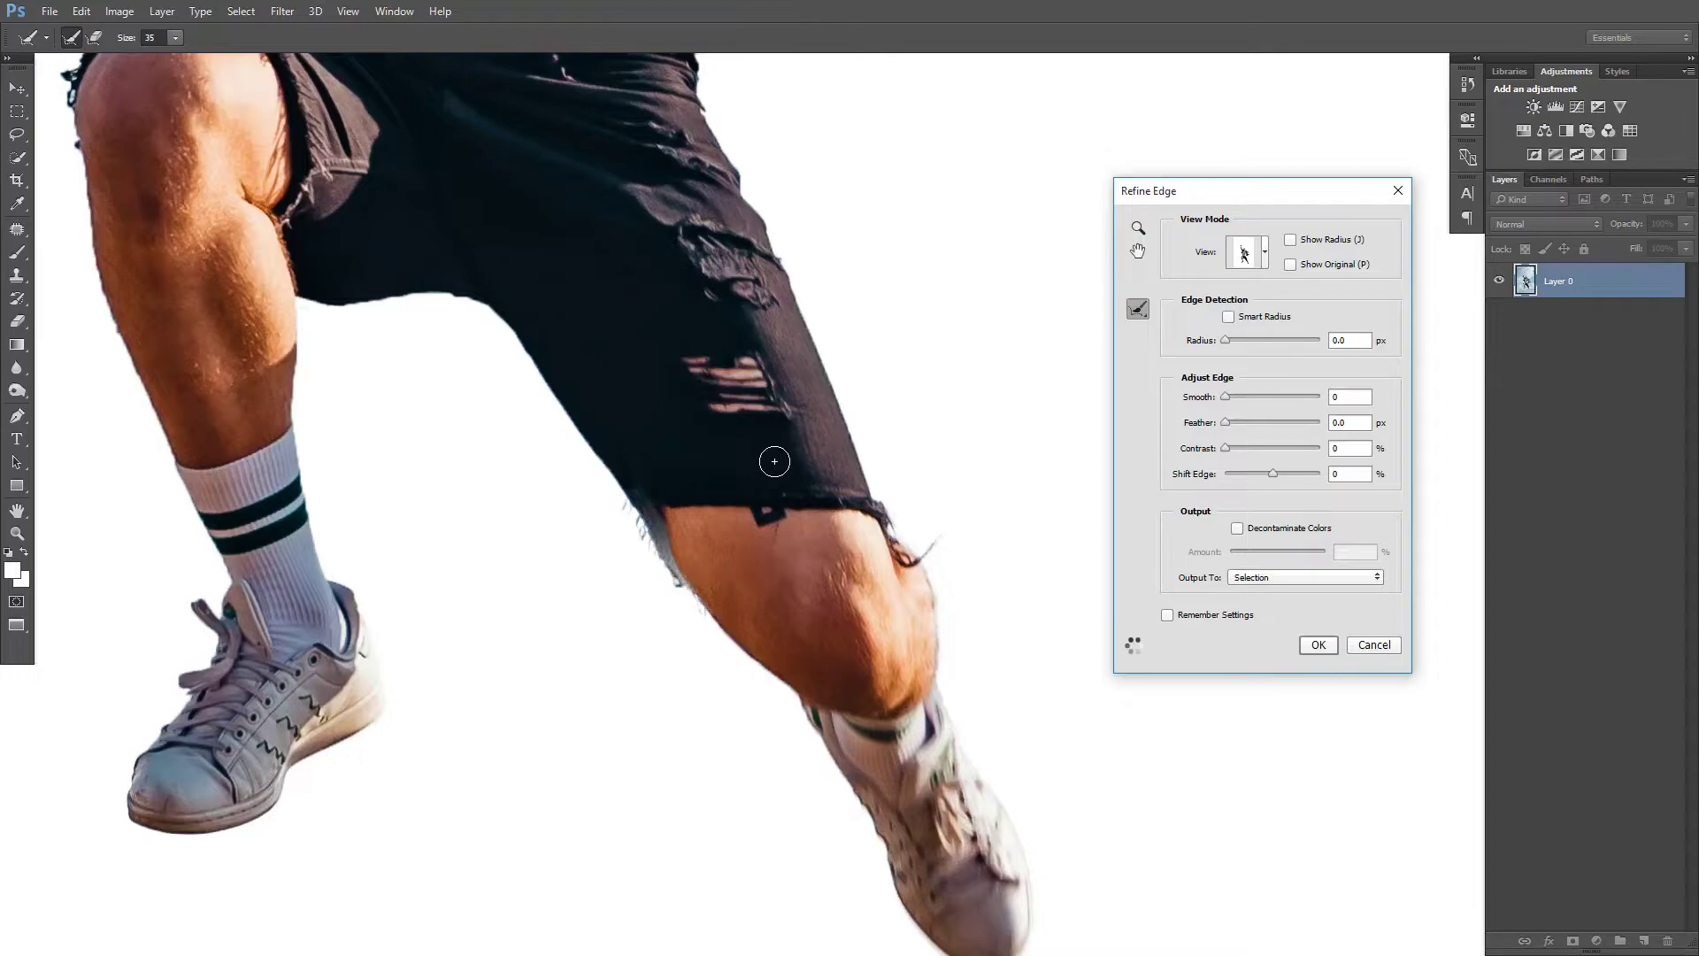
drag(774, 462, 973, 737)
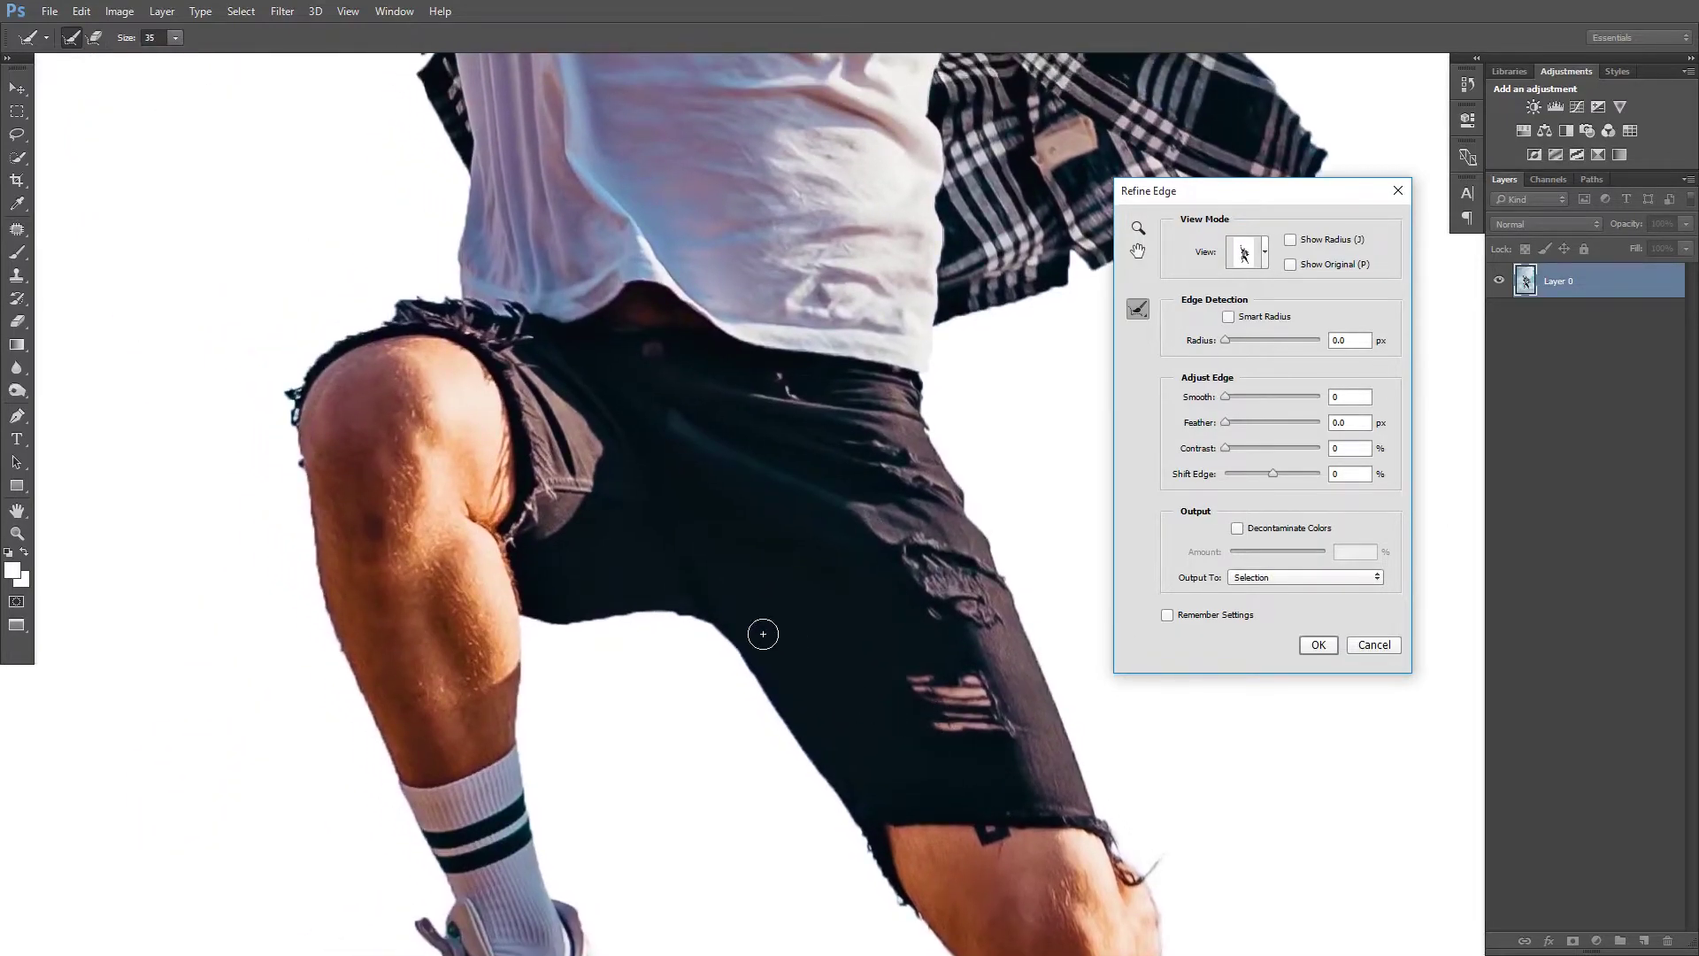
mouse_move(738, 631)
mouse_down()
mouse_move(571, 617)
mouse_move(565, 517)
mouse_move(656, 558)
mouse_move(731, 719)
mouse_move(607, 883)
mouse_up()
Touch up the face edge, set Radius to about 4 px and apply the refinement
drag(622, 421, 664, 478)
drag(663, 360, 629, 607)
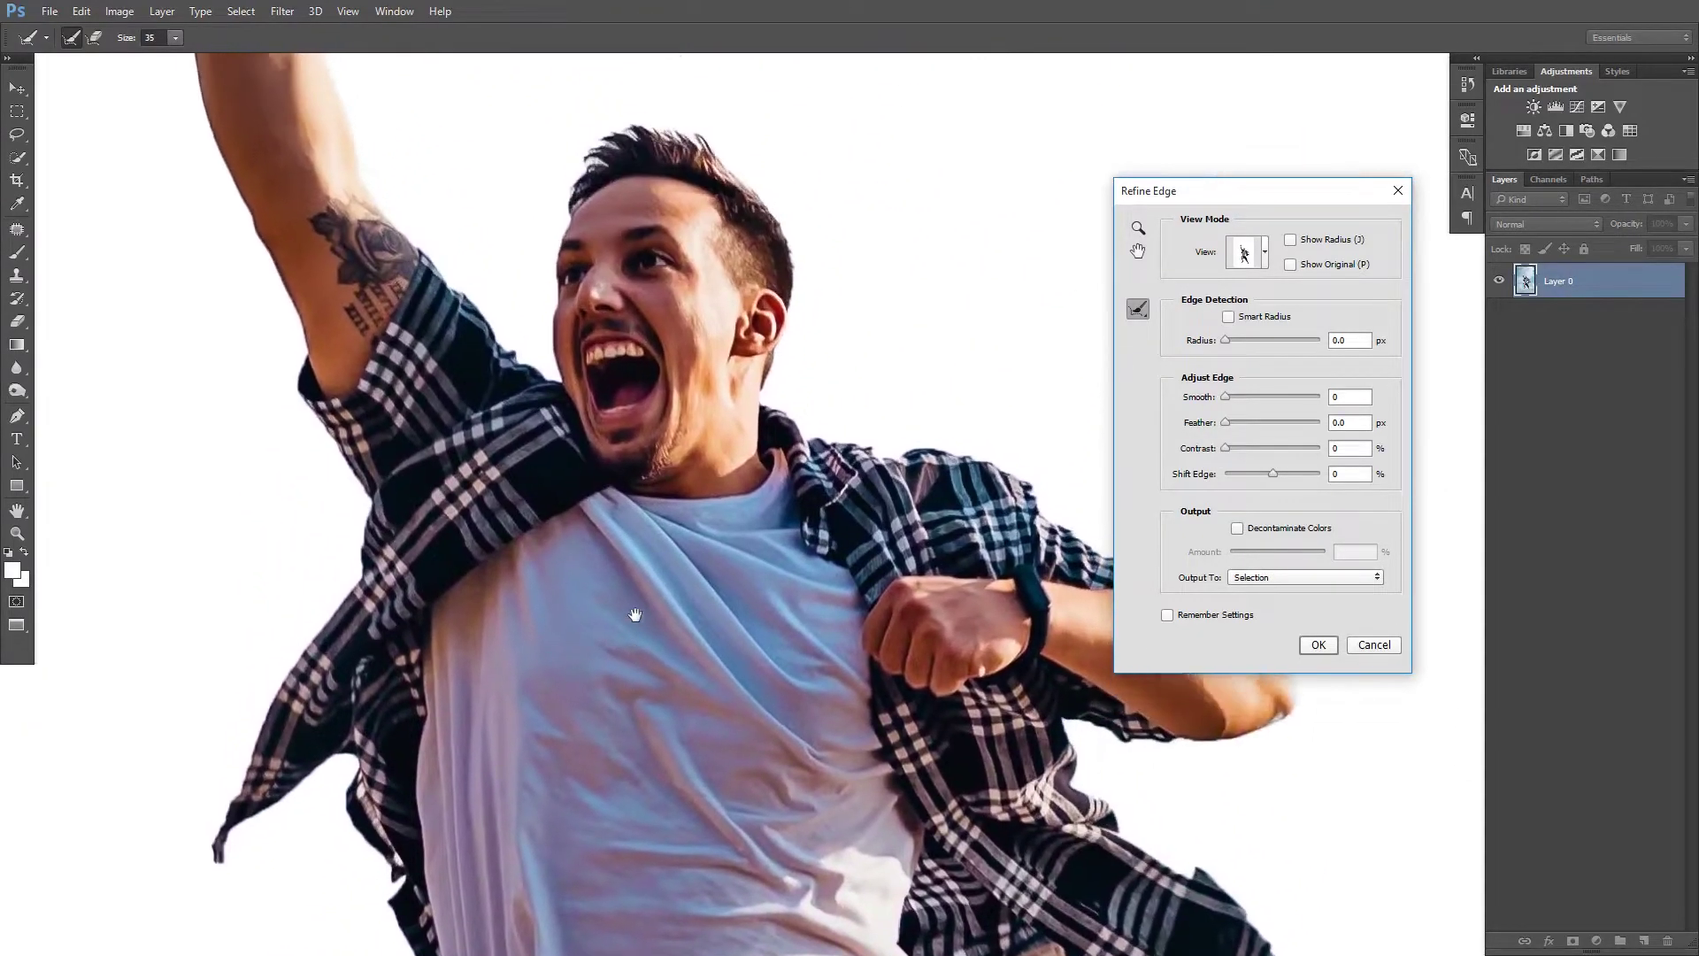
drag(634, 467, 635, 612)
drag(544, 434, 584, 360)
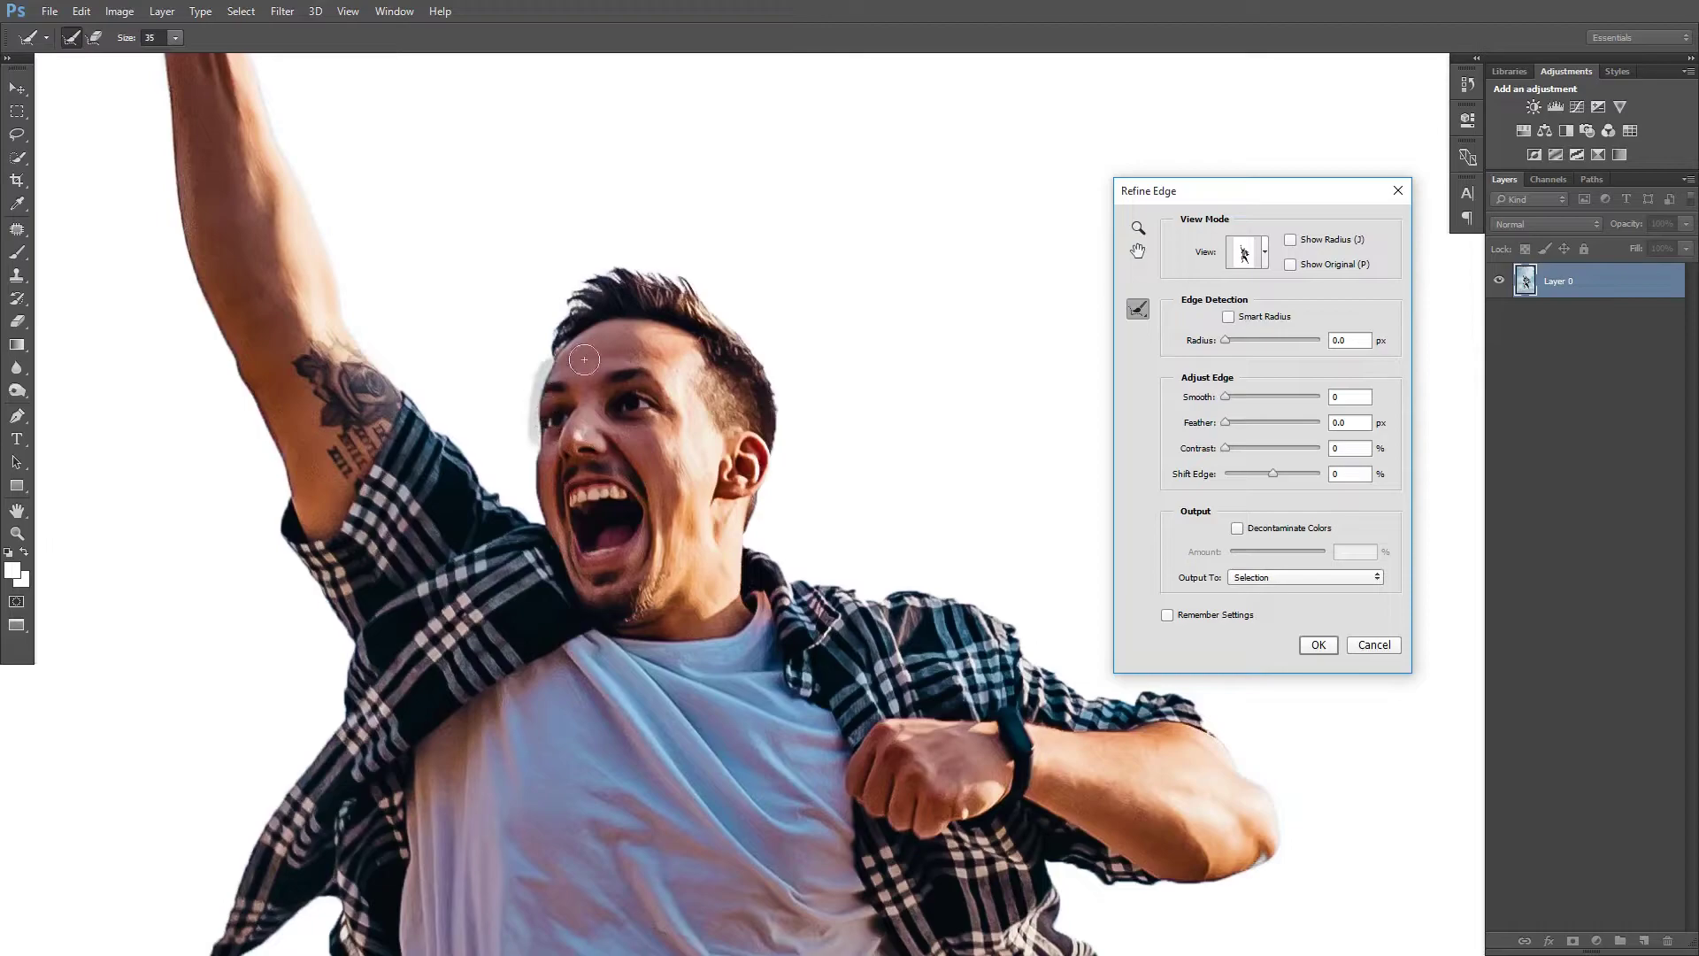
key(z)
key(ctrl+0)
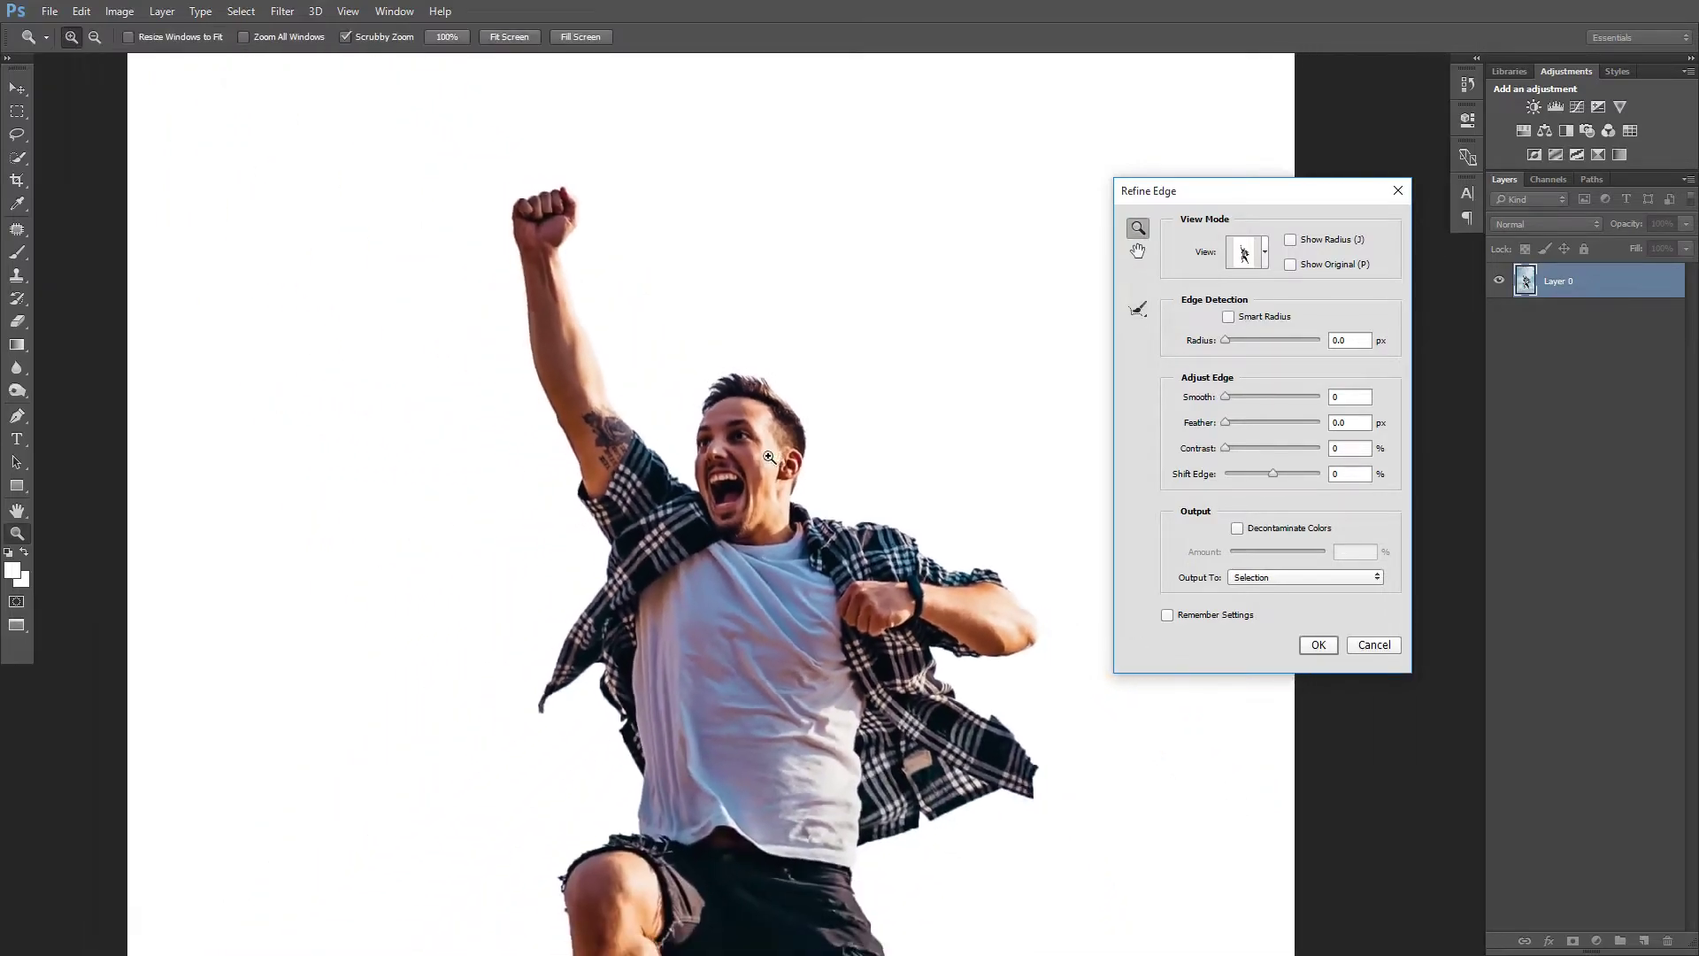
drag(738, 454, 725, 451)
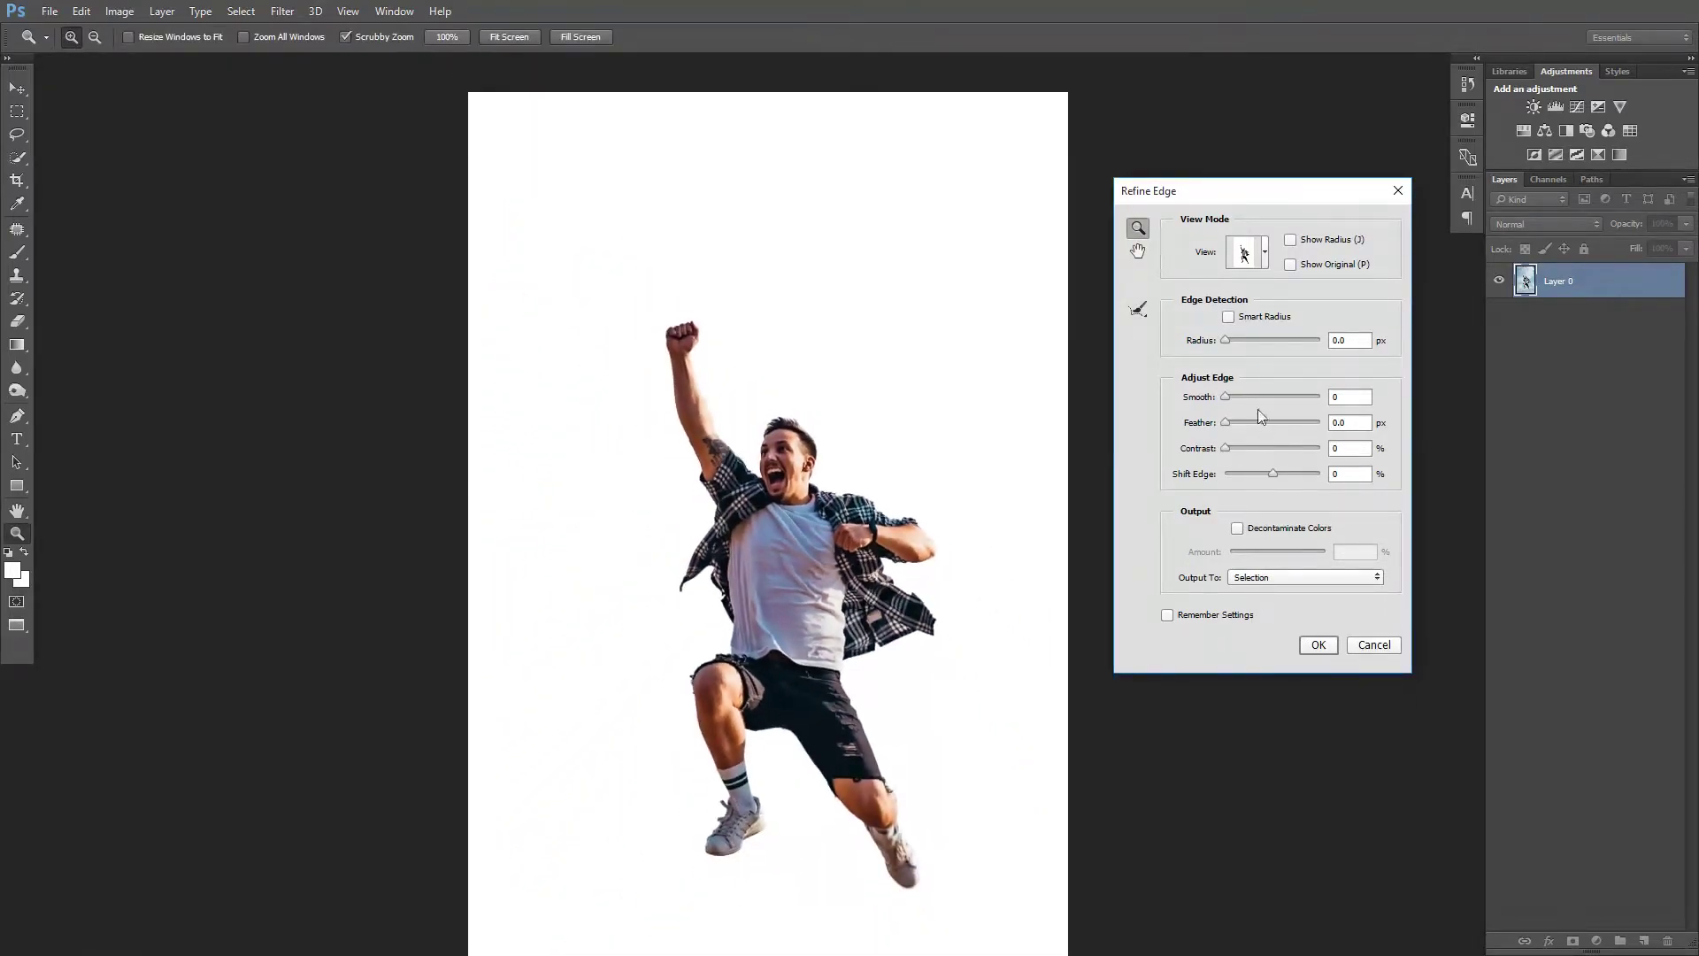
drag(1243, 343, 1245, 343)
click(1313, 644)
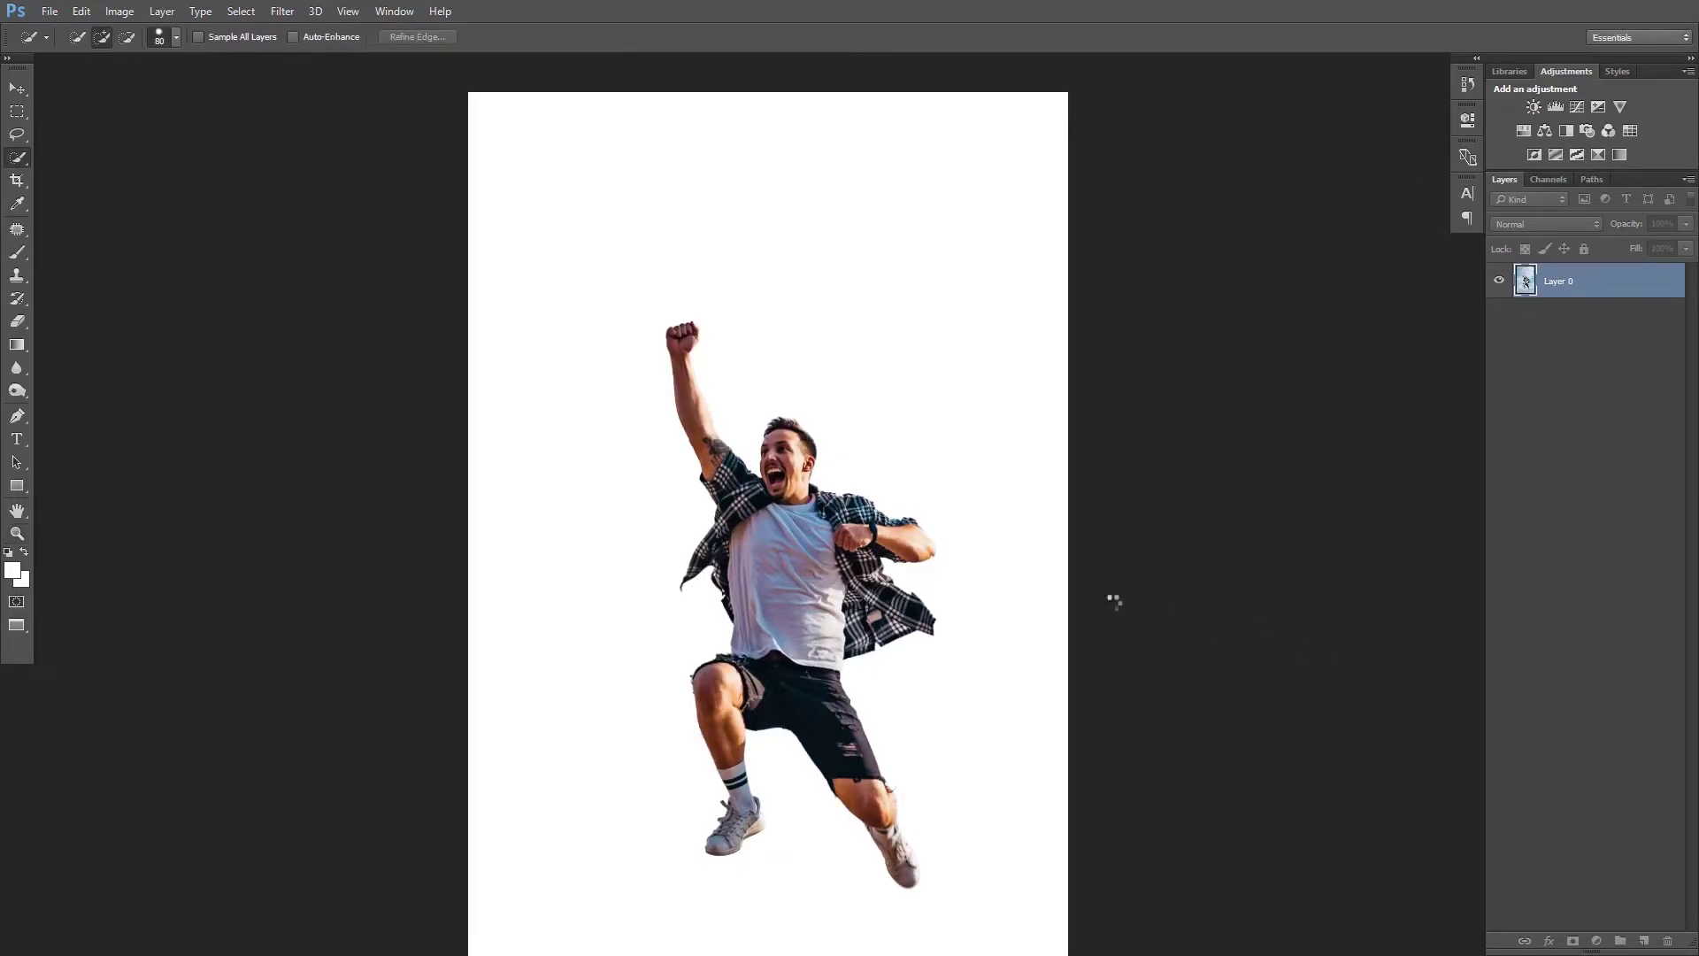
Drag the cut-out man into the post mockup so he lands as a new layer
key(v)
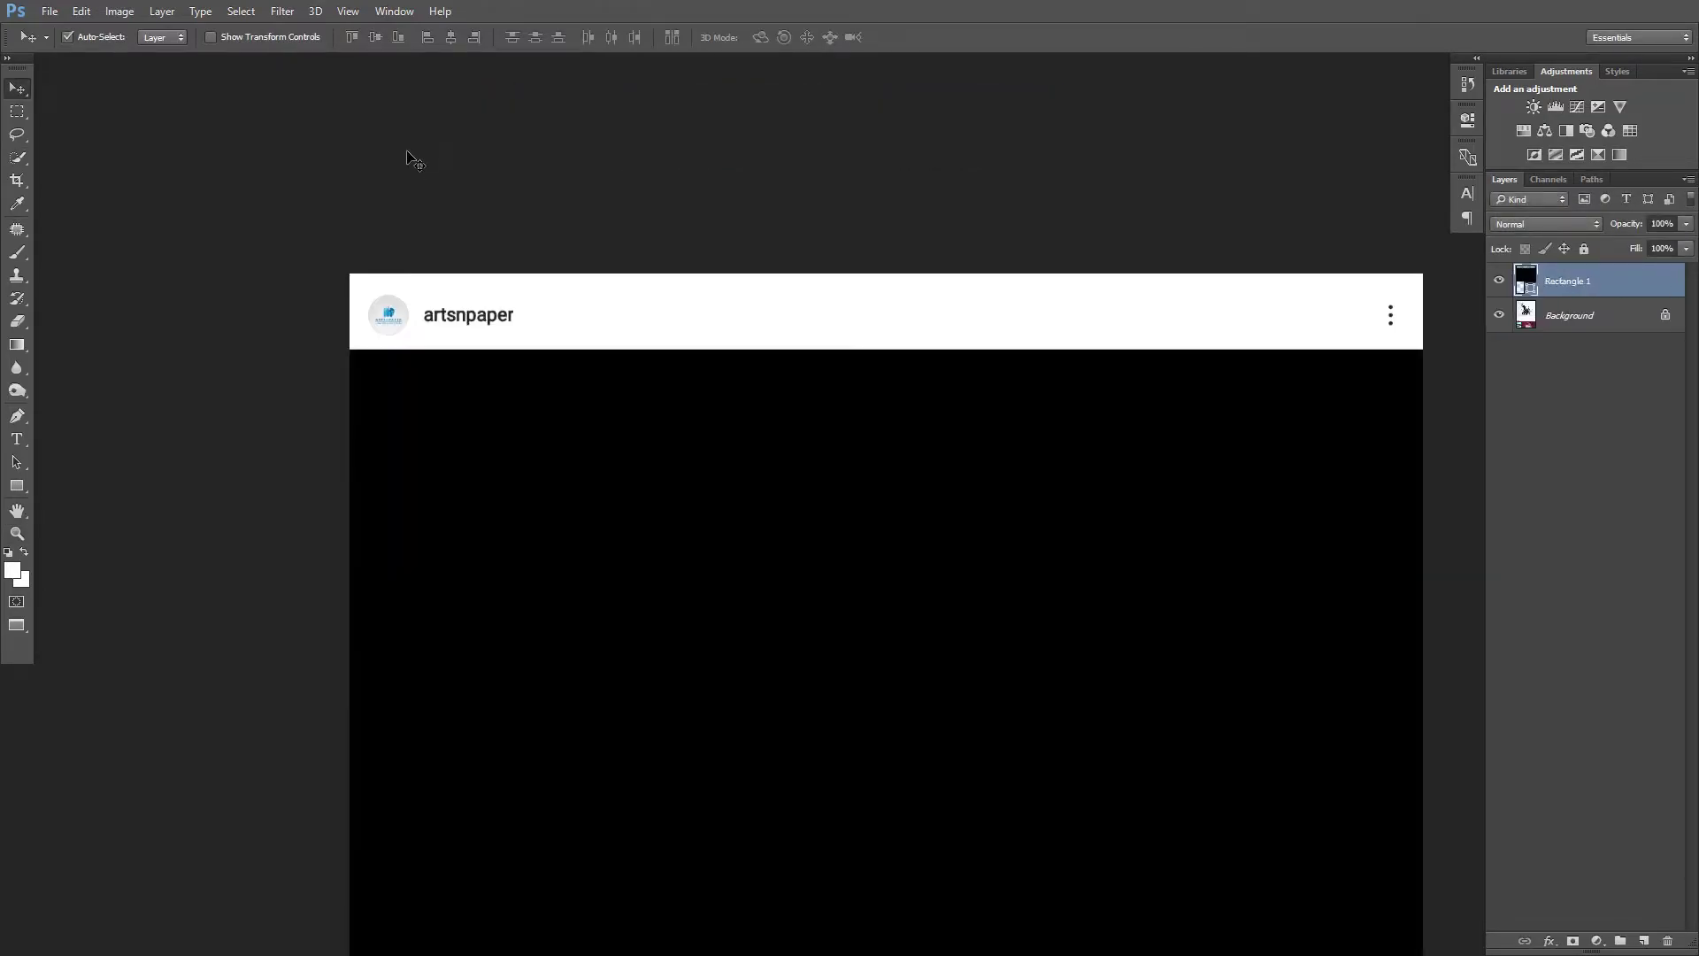
drag(939, 569, 793, 416)
right_click(543, 426)
click(584, 459)
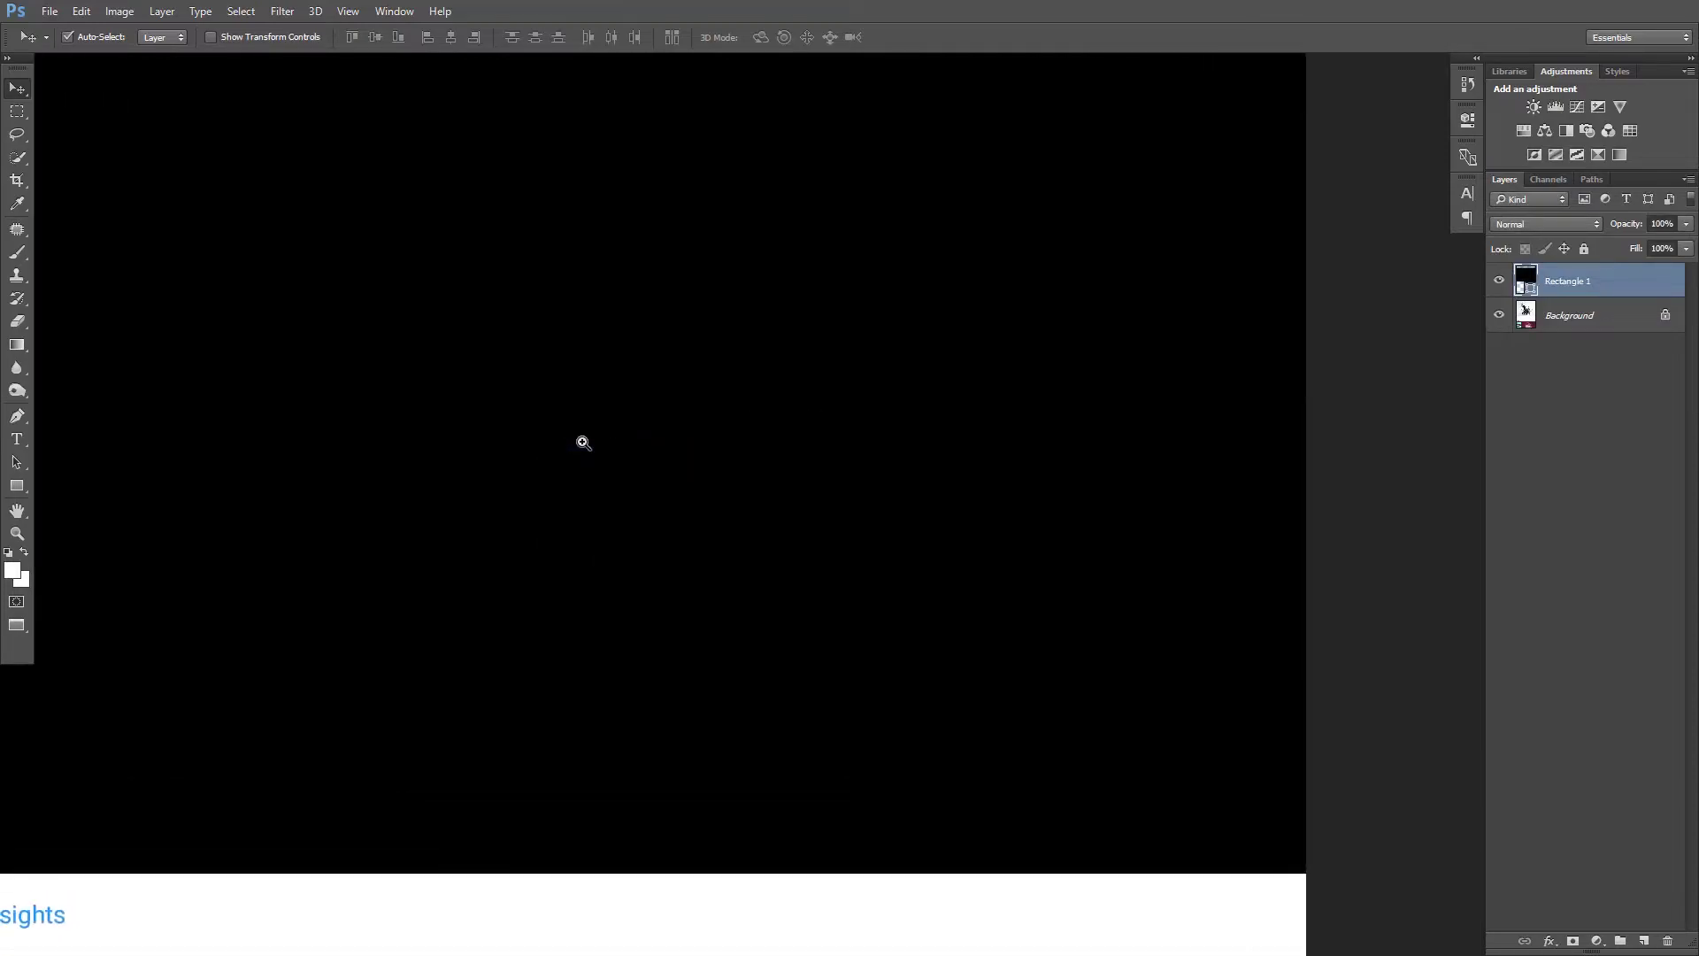
right_click(581, 405)
click(610, 416)
scroll(710, 445, up, 2)
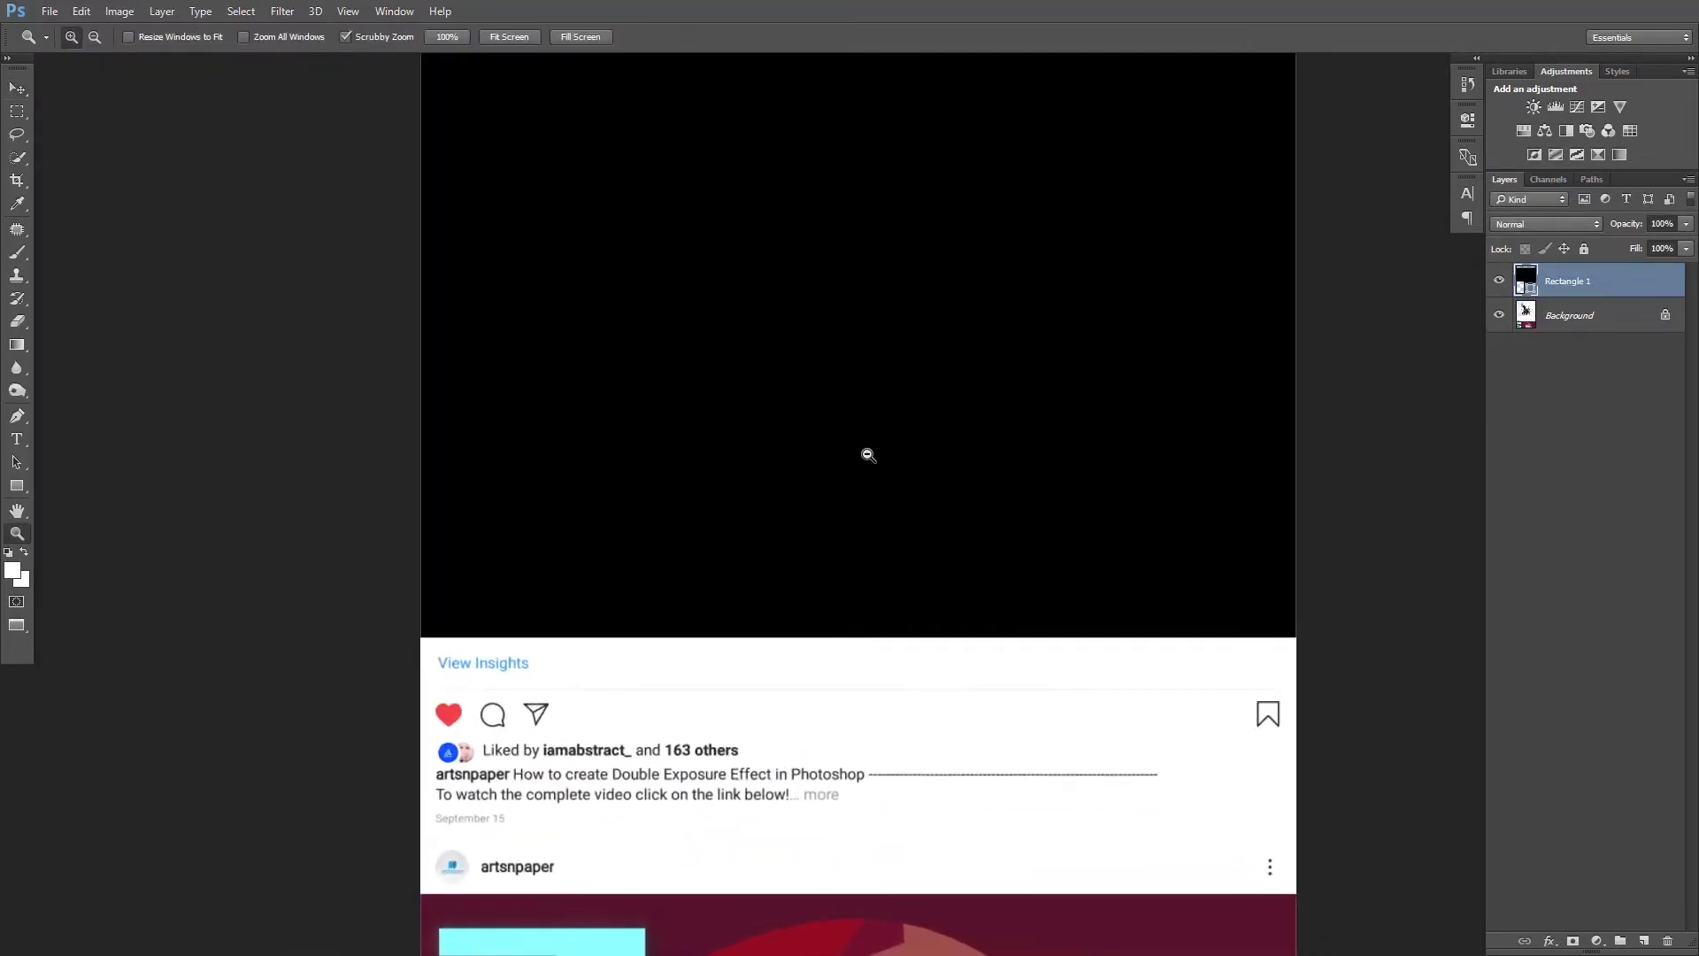
drag(877, 392, 774, 587)
key(ctrl+v)
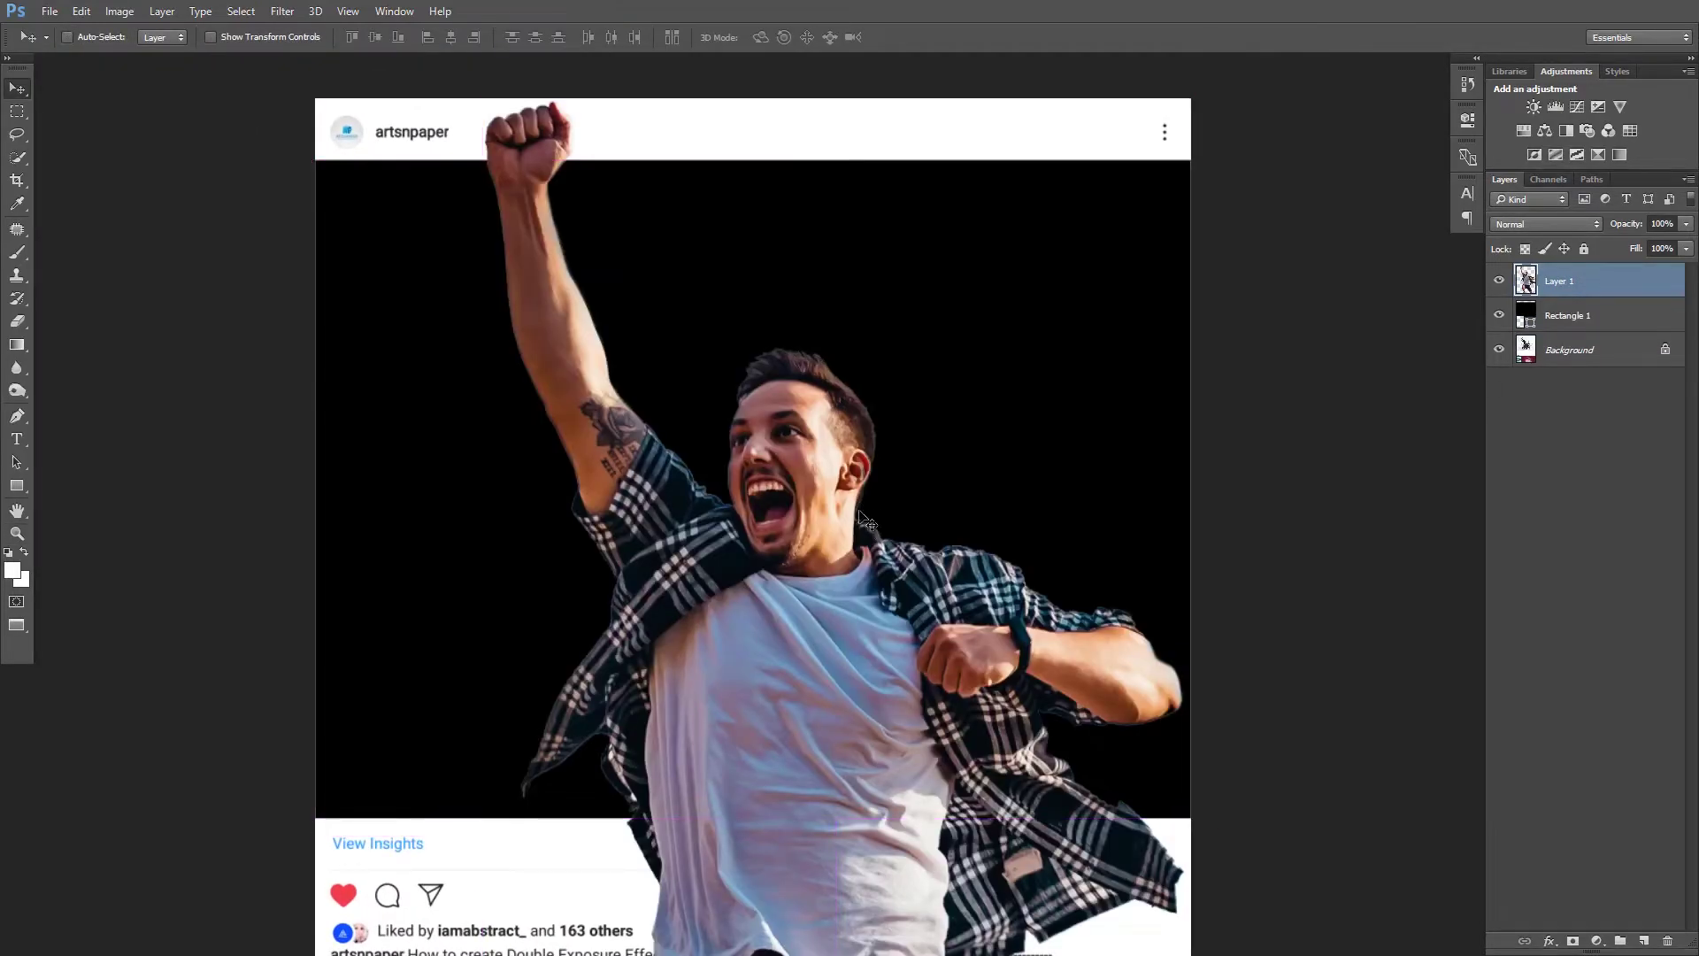
scroll(867, 522, down, 1)
scroll(876, 544, down, 1)
scroll(886, 567, down, 1)
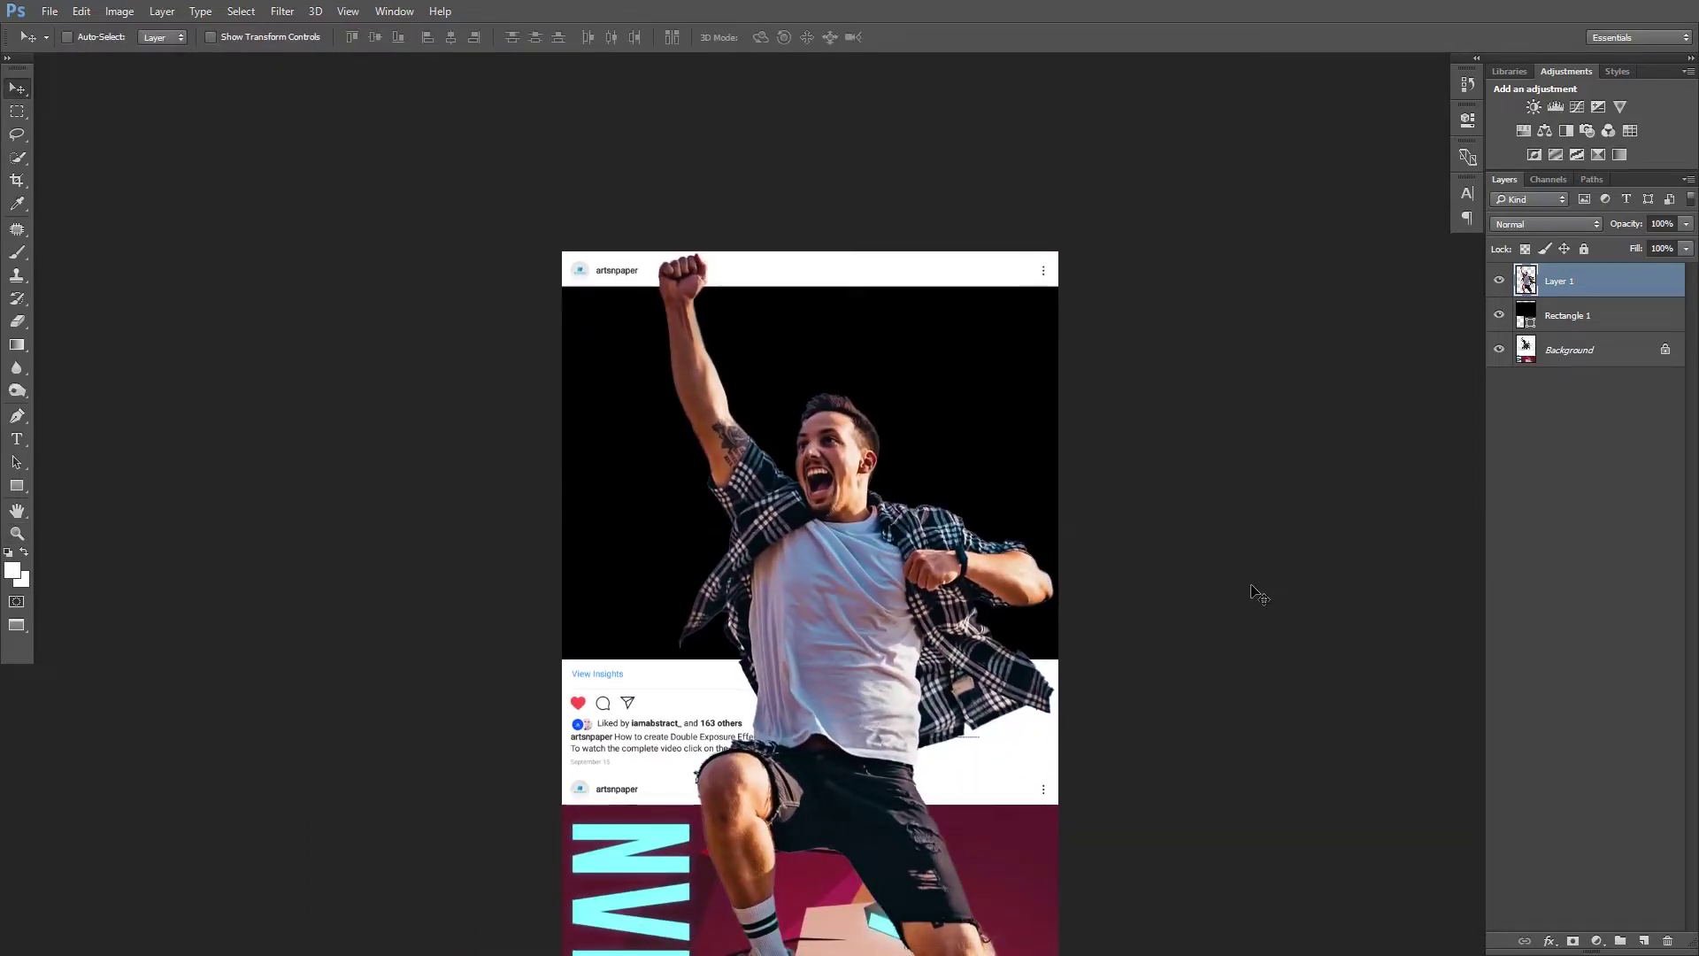
Convert the man's layer to a smart object and scale him to about half size
right_click(1598, 324)
click(1483, 325)
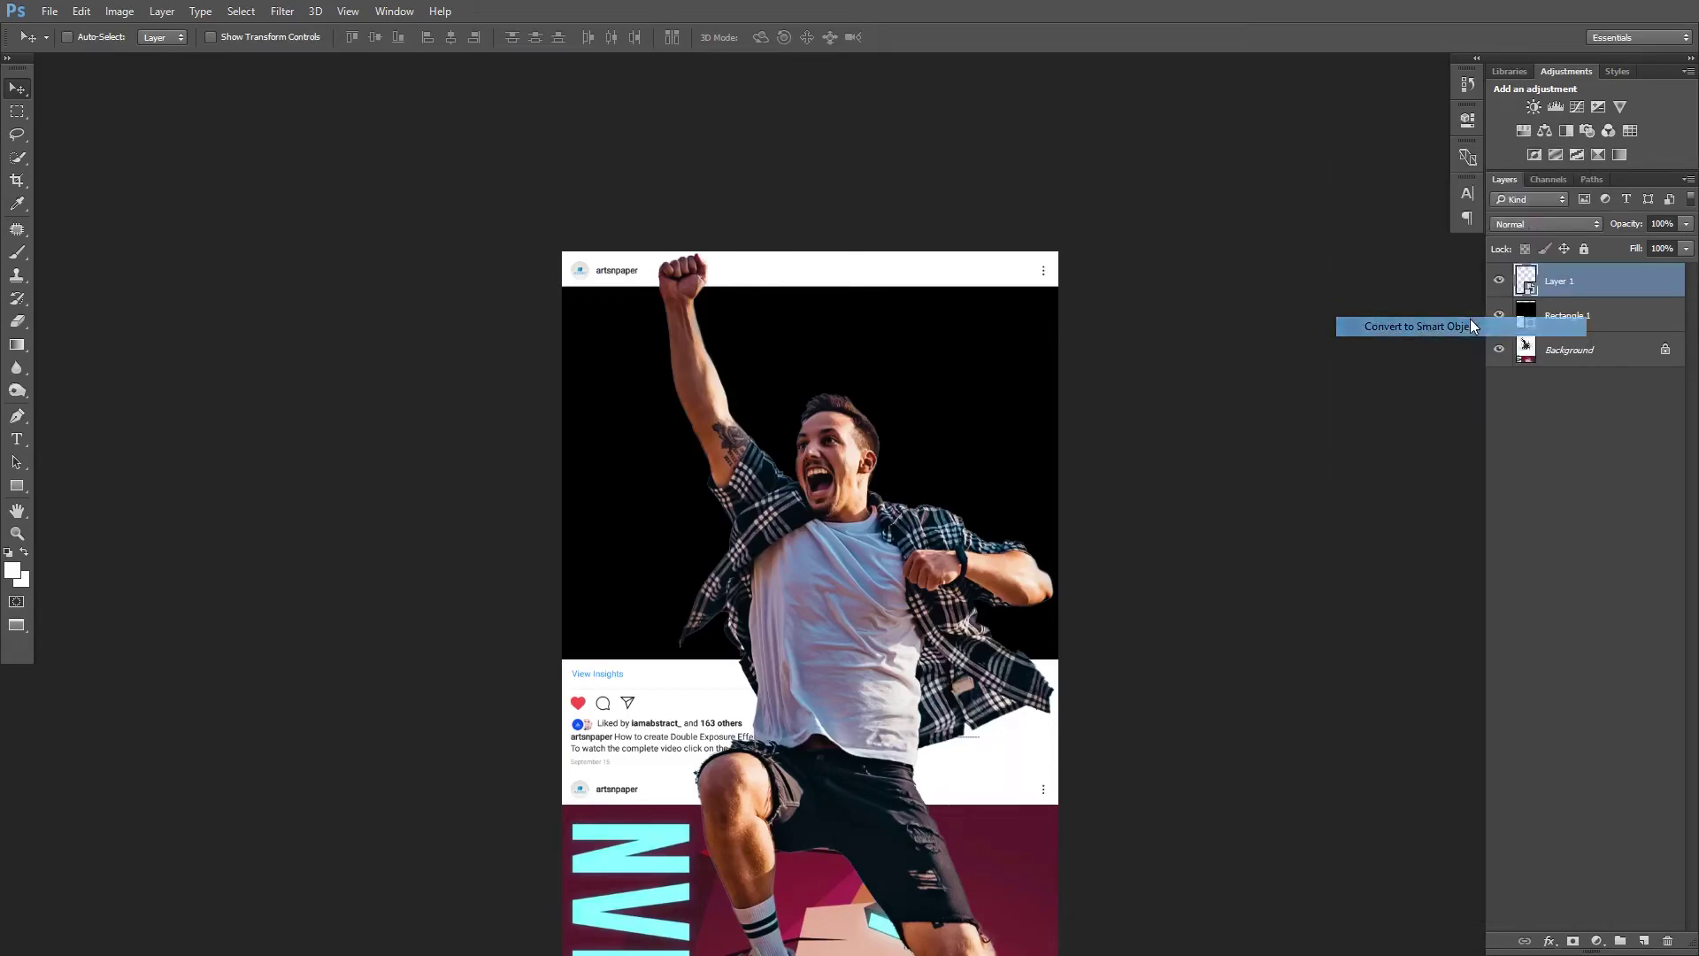
key(ctrl+t)
drag(1065, 255, 933, 417)
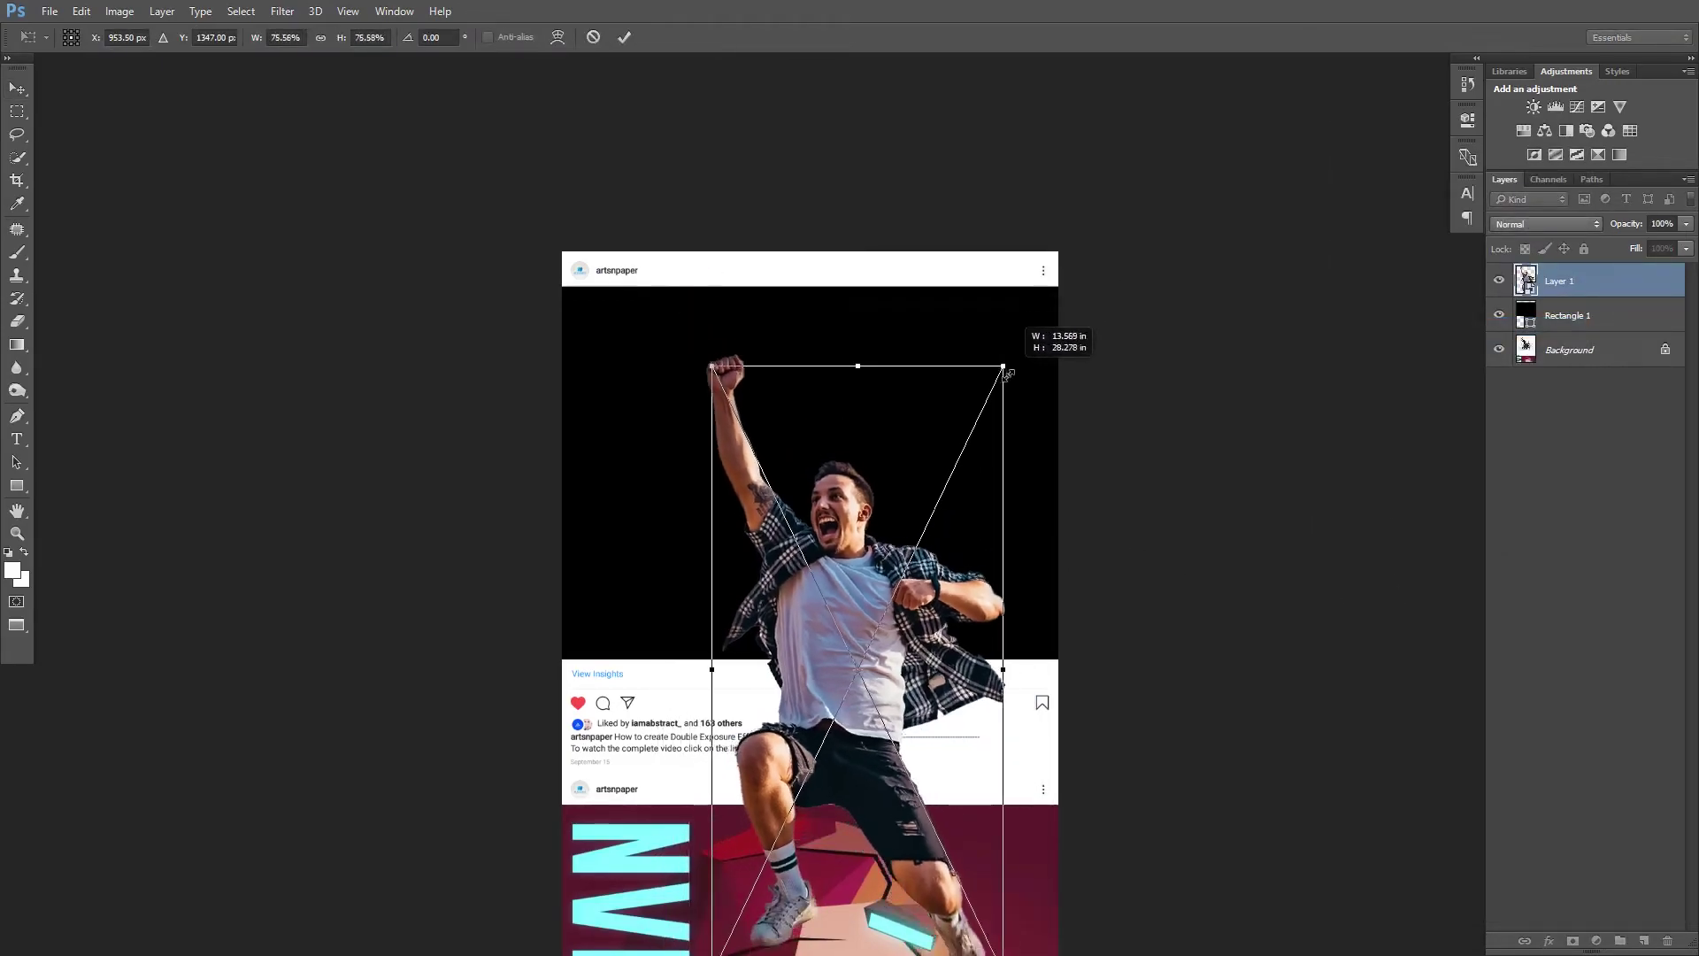
drag(904, 640, 890, 595)
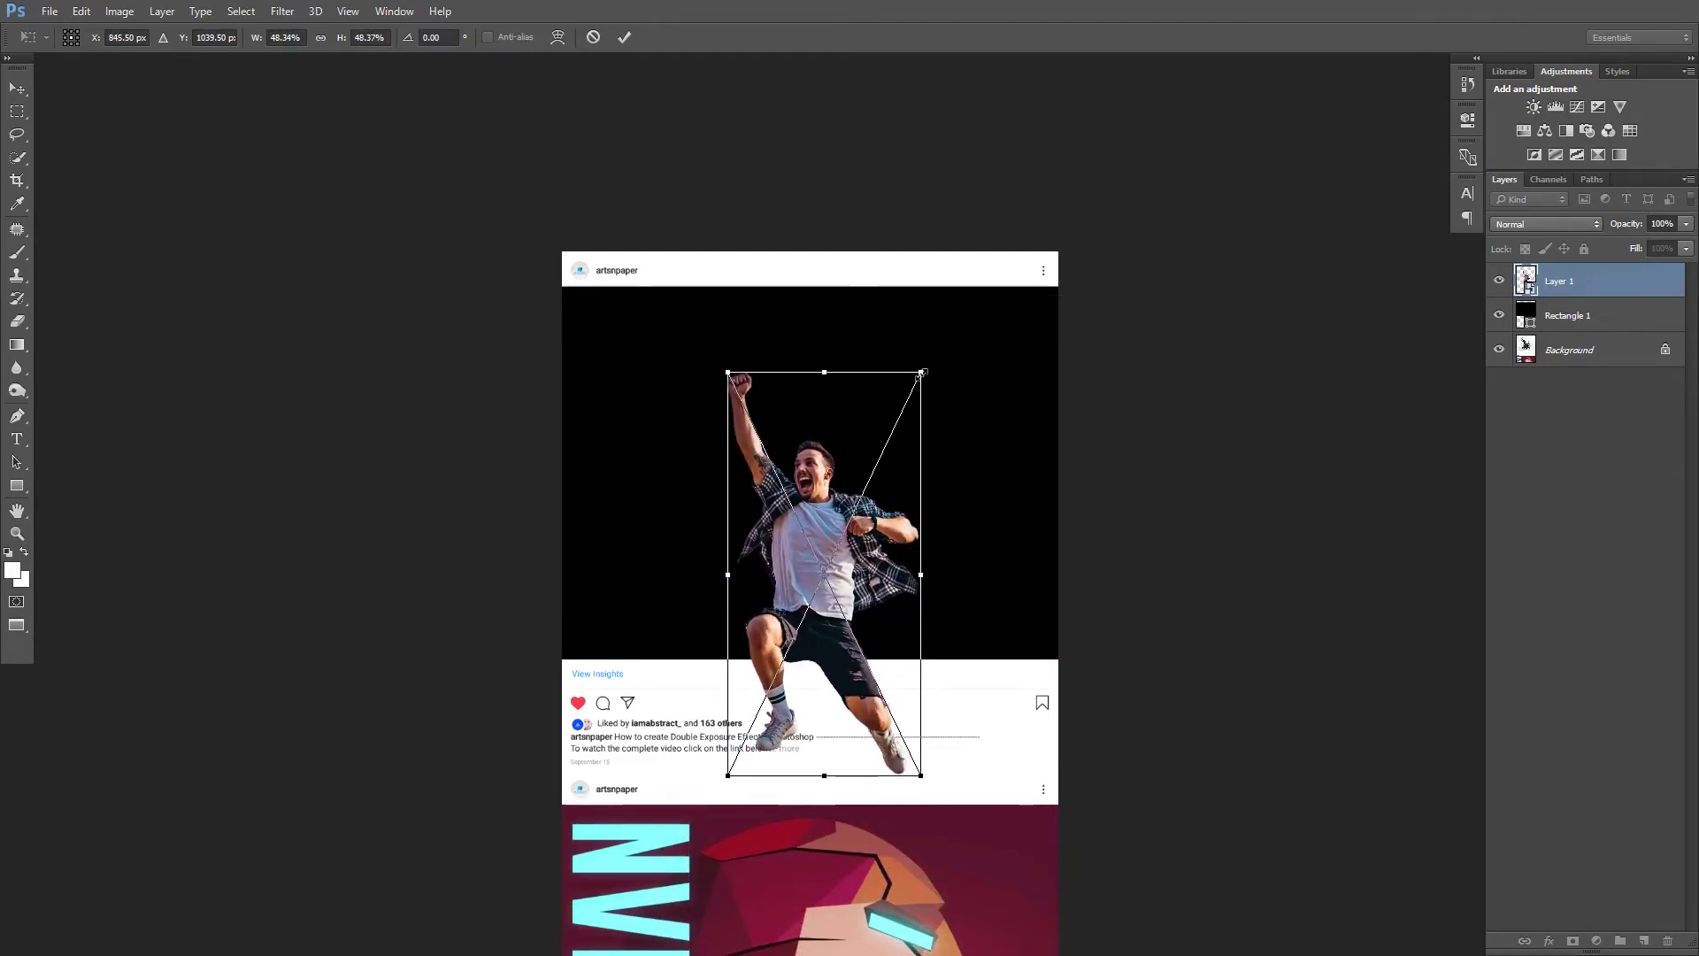
drag(921, 373, 933, 368)
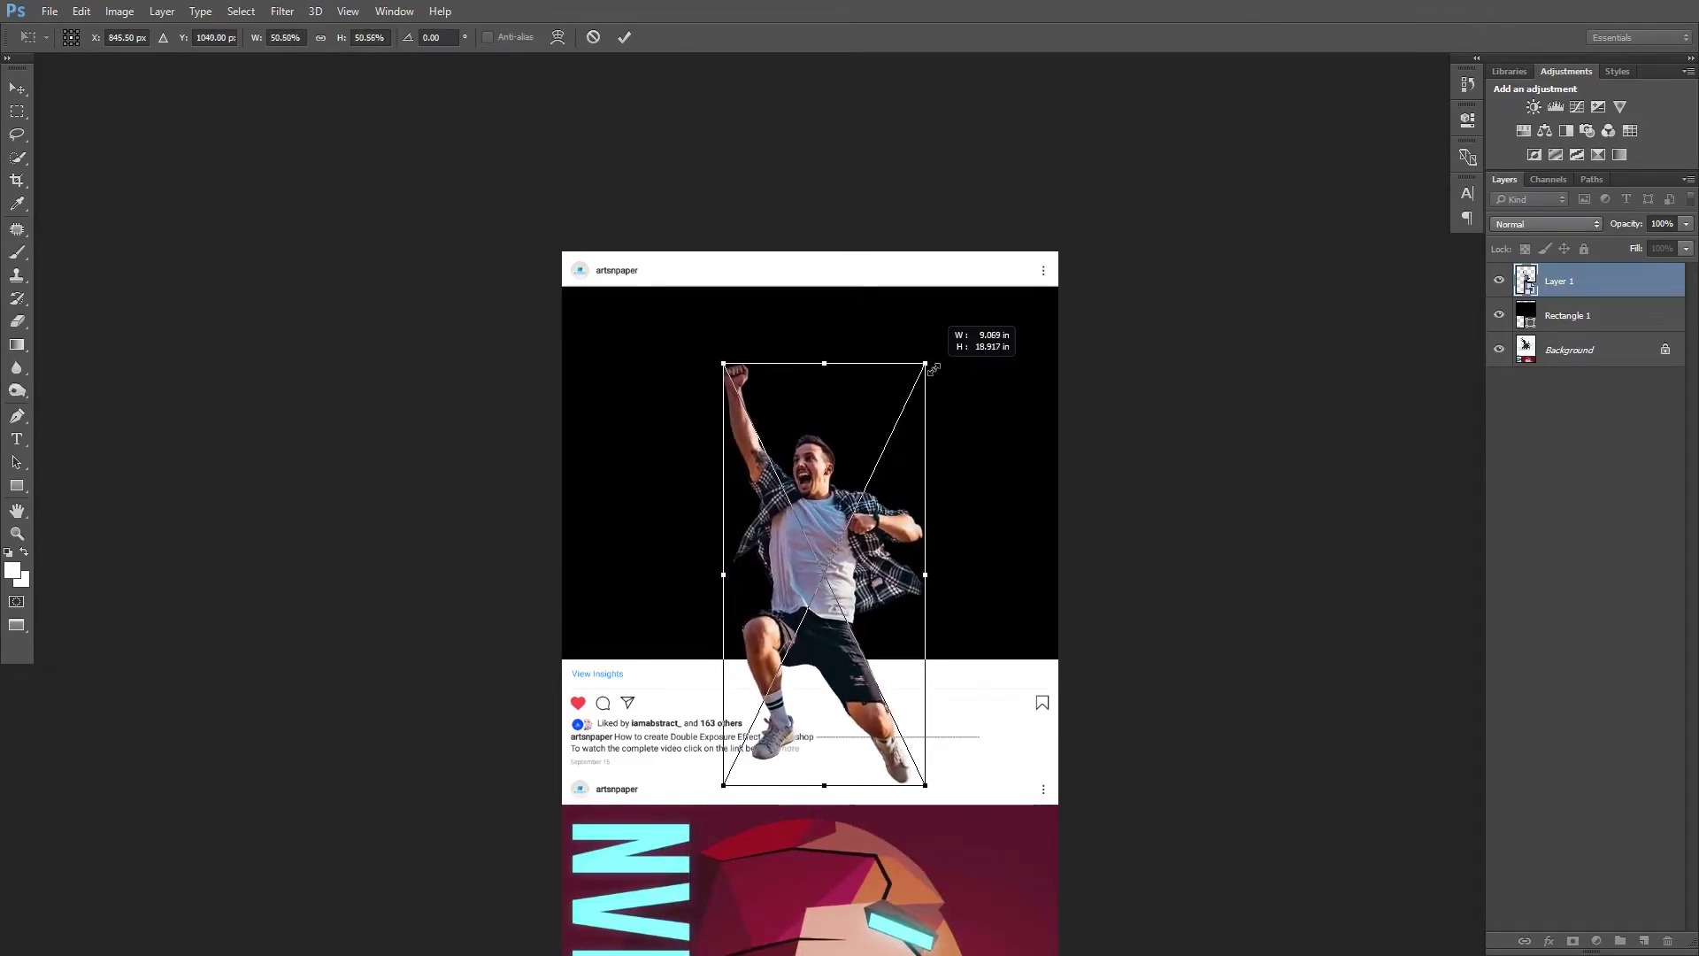
key(Return)
Nudge the man up and left so his legs overlap the caption area
key(z)
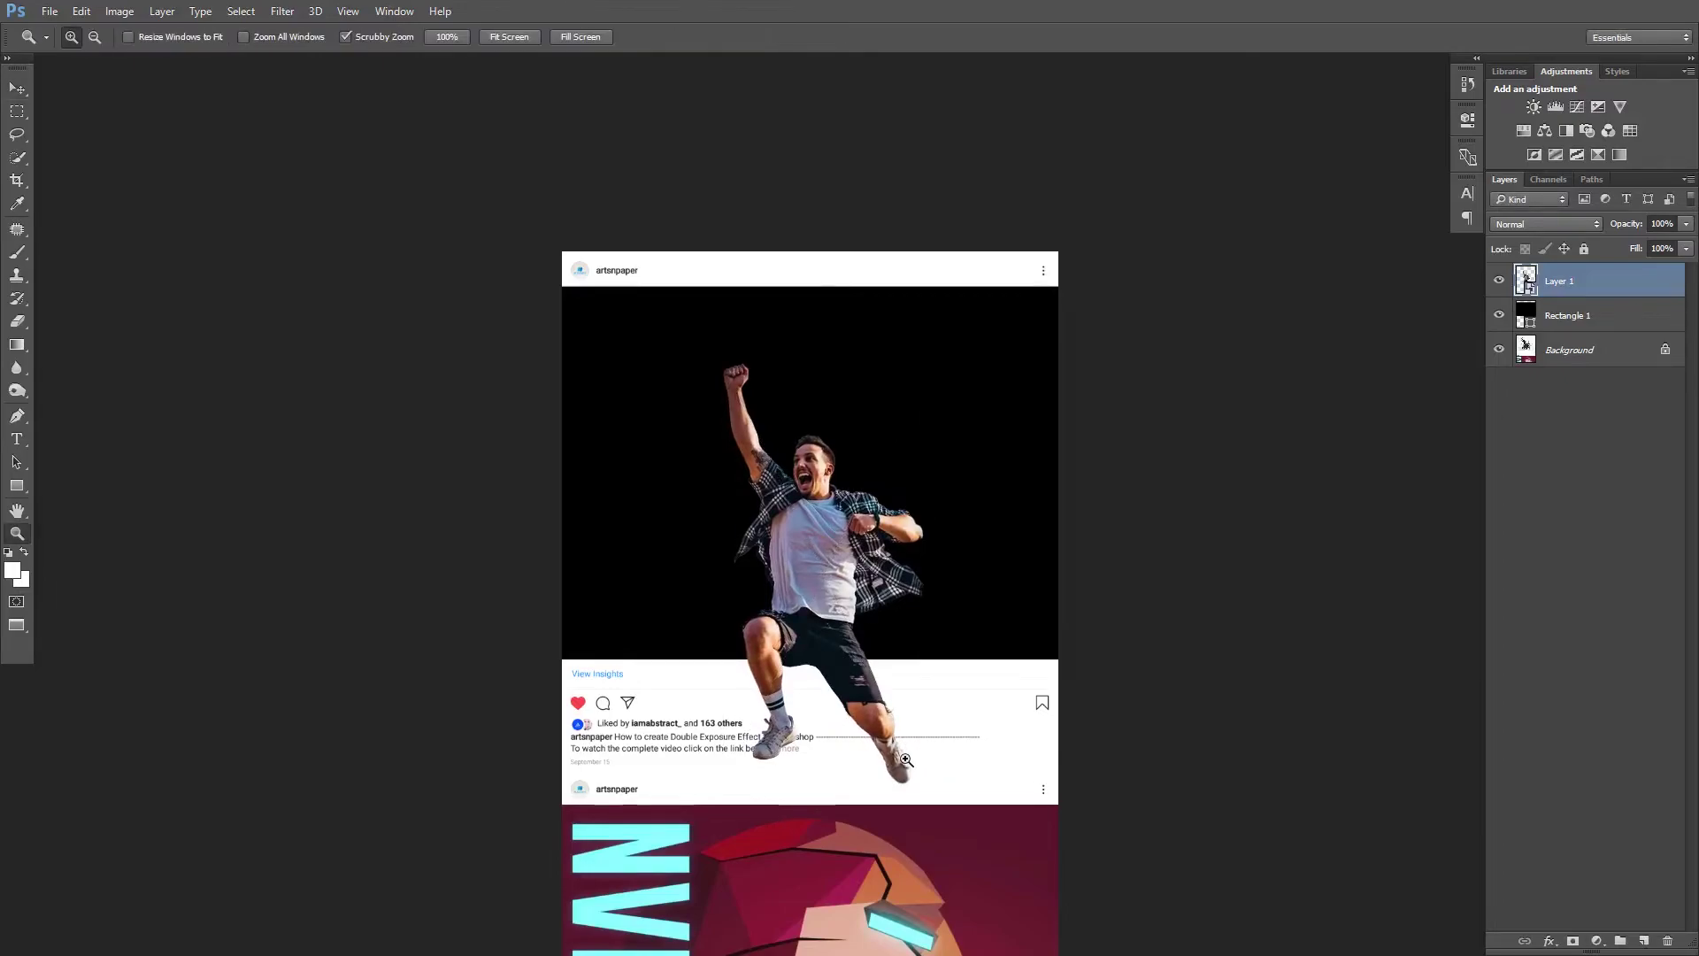
drag(934, 779, 998, 826)
key(v)
drag(854, 661, 841, 644)
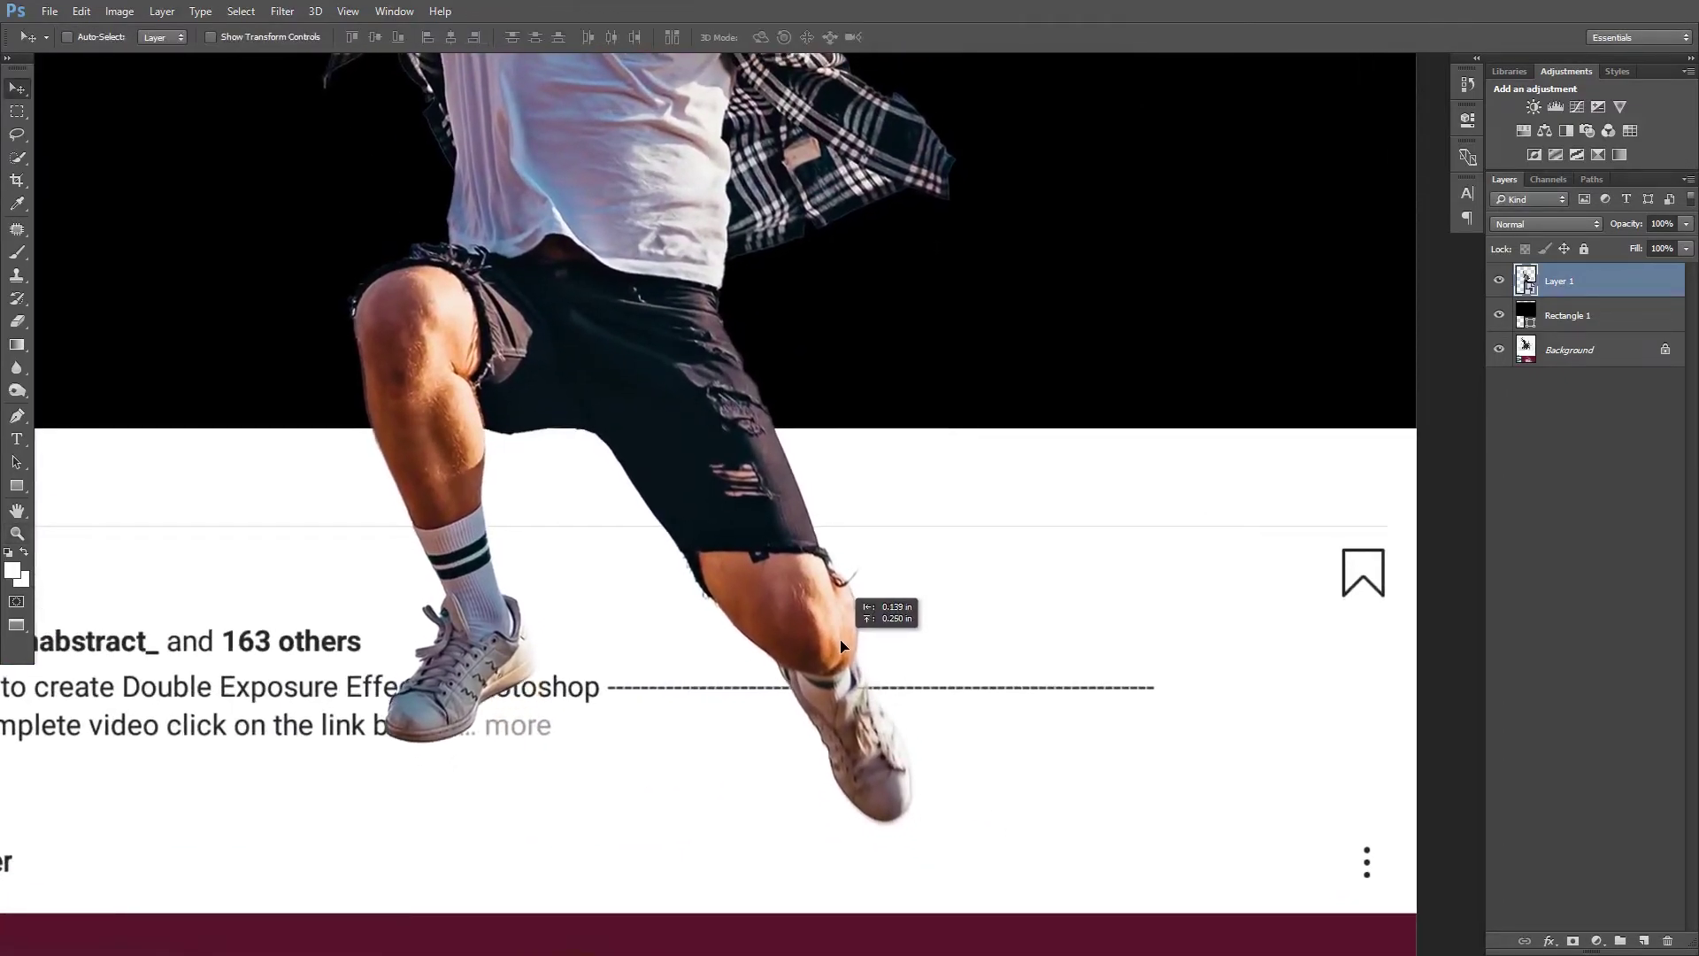
key(z)
key(ctrl+0)
key(v)
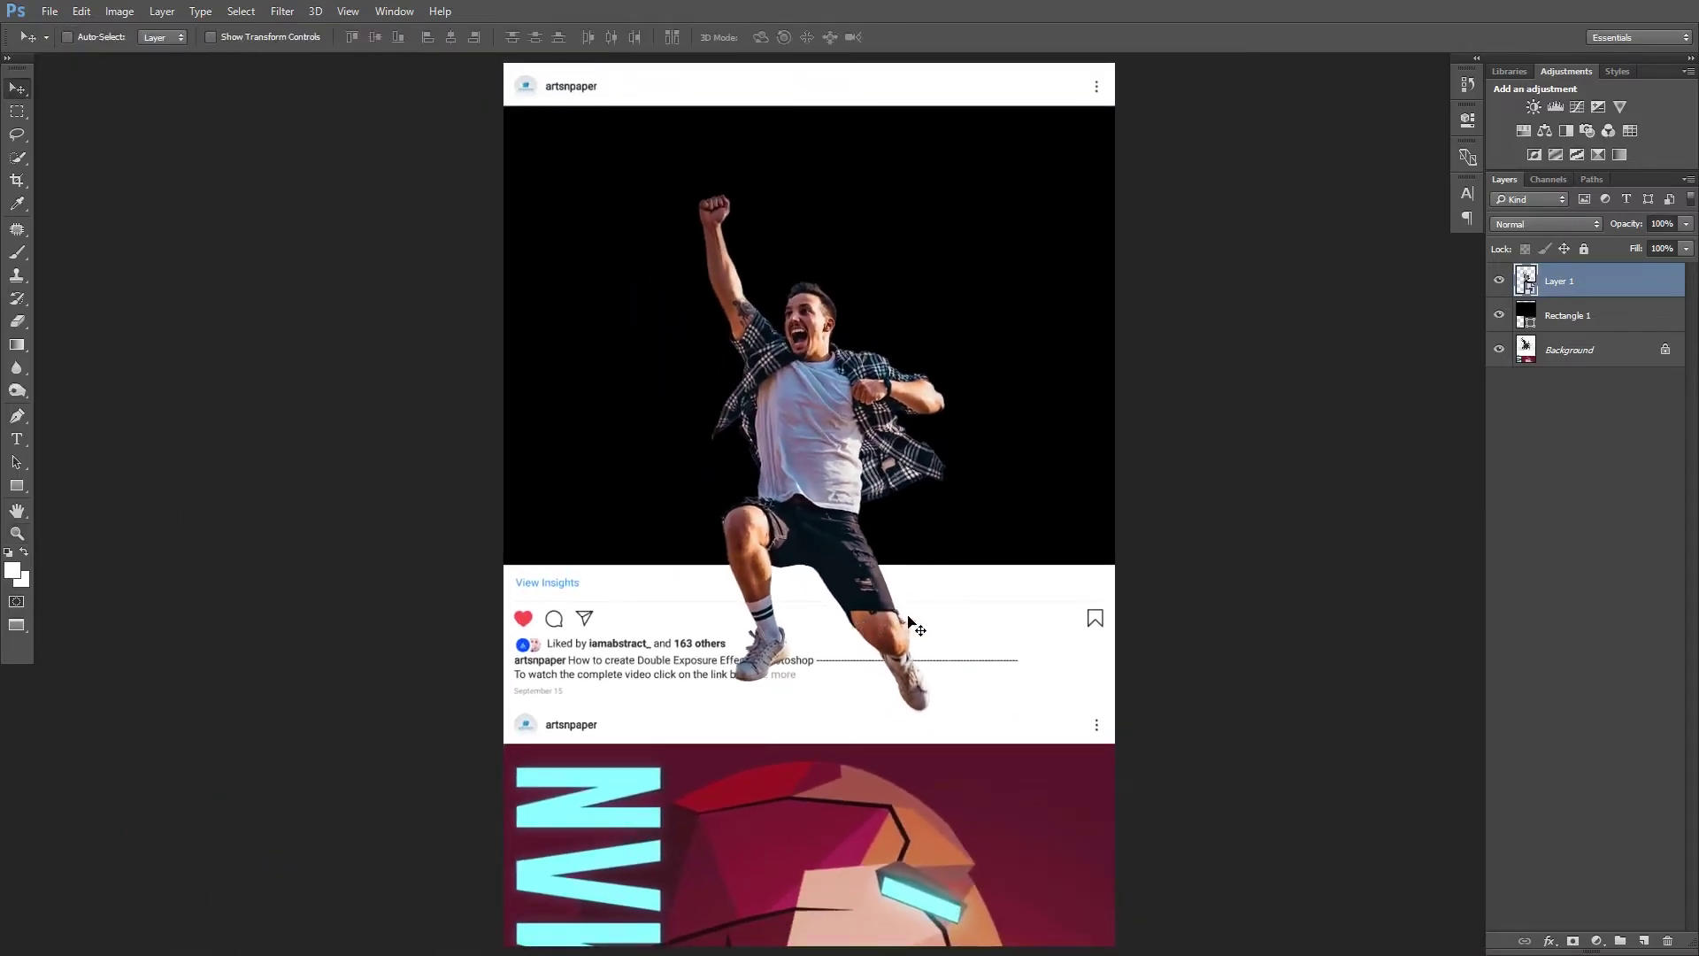
drag(924, 624, 972, 724)
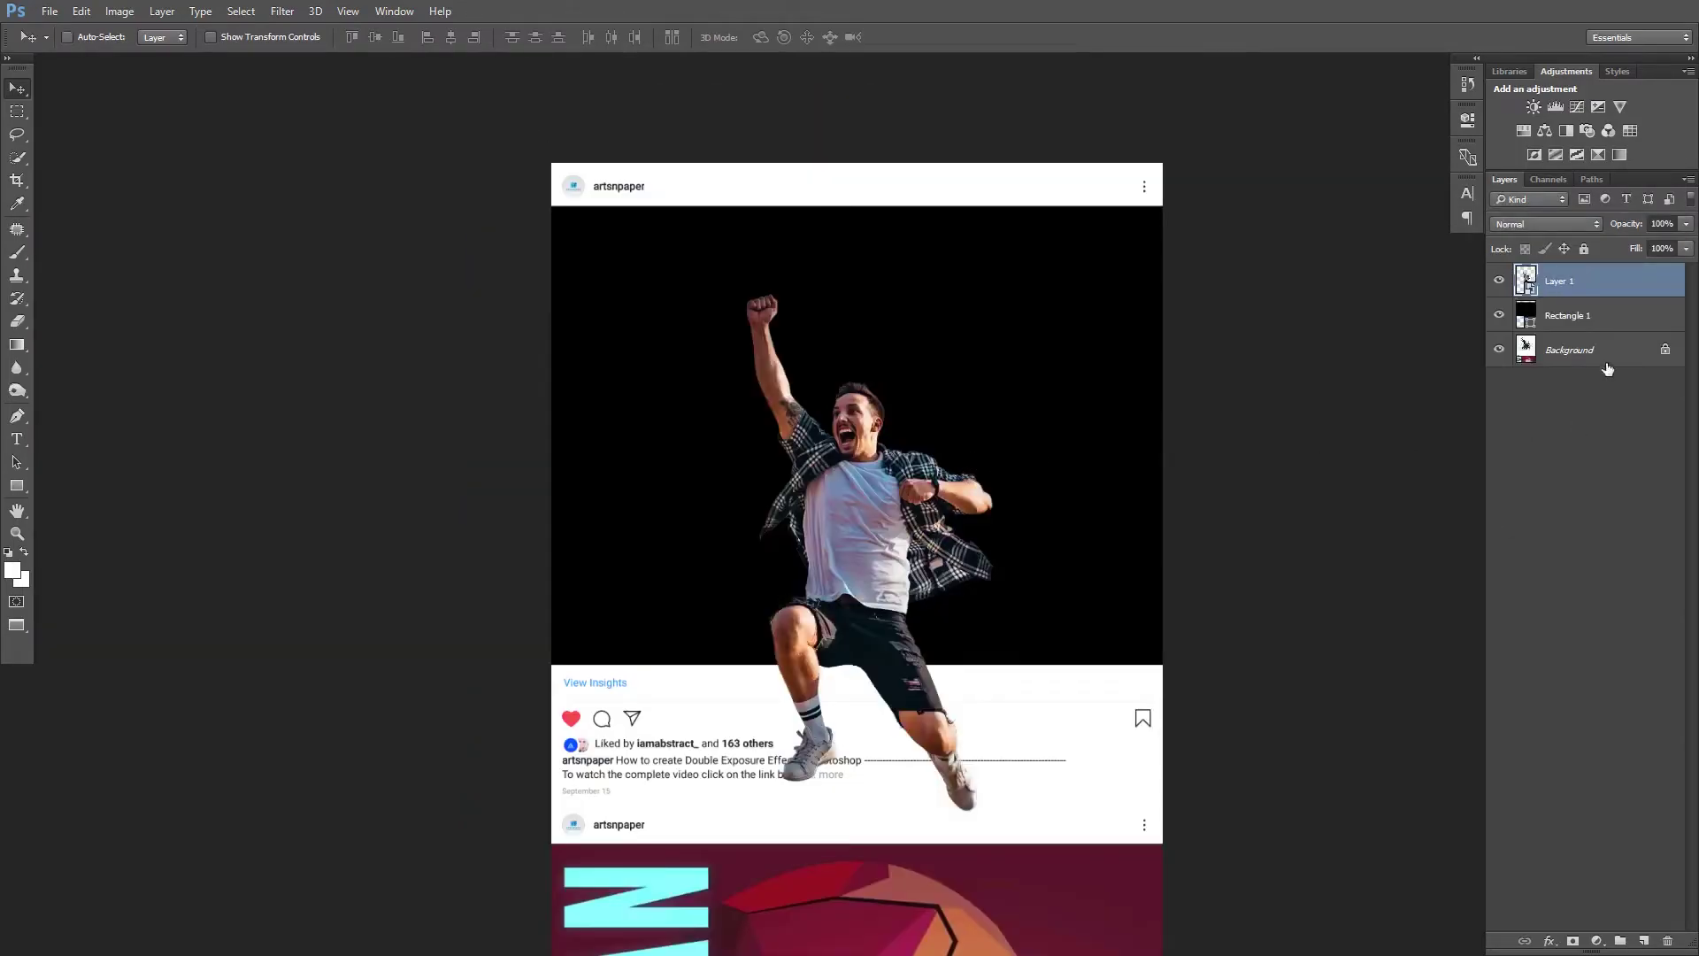
Place the green photo as Layer 2 below the man, clipped to Rectangle 1
alt+click(1550, 337)
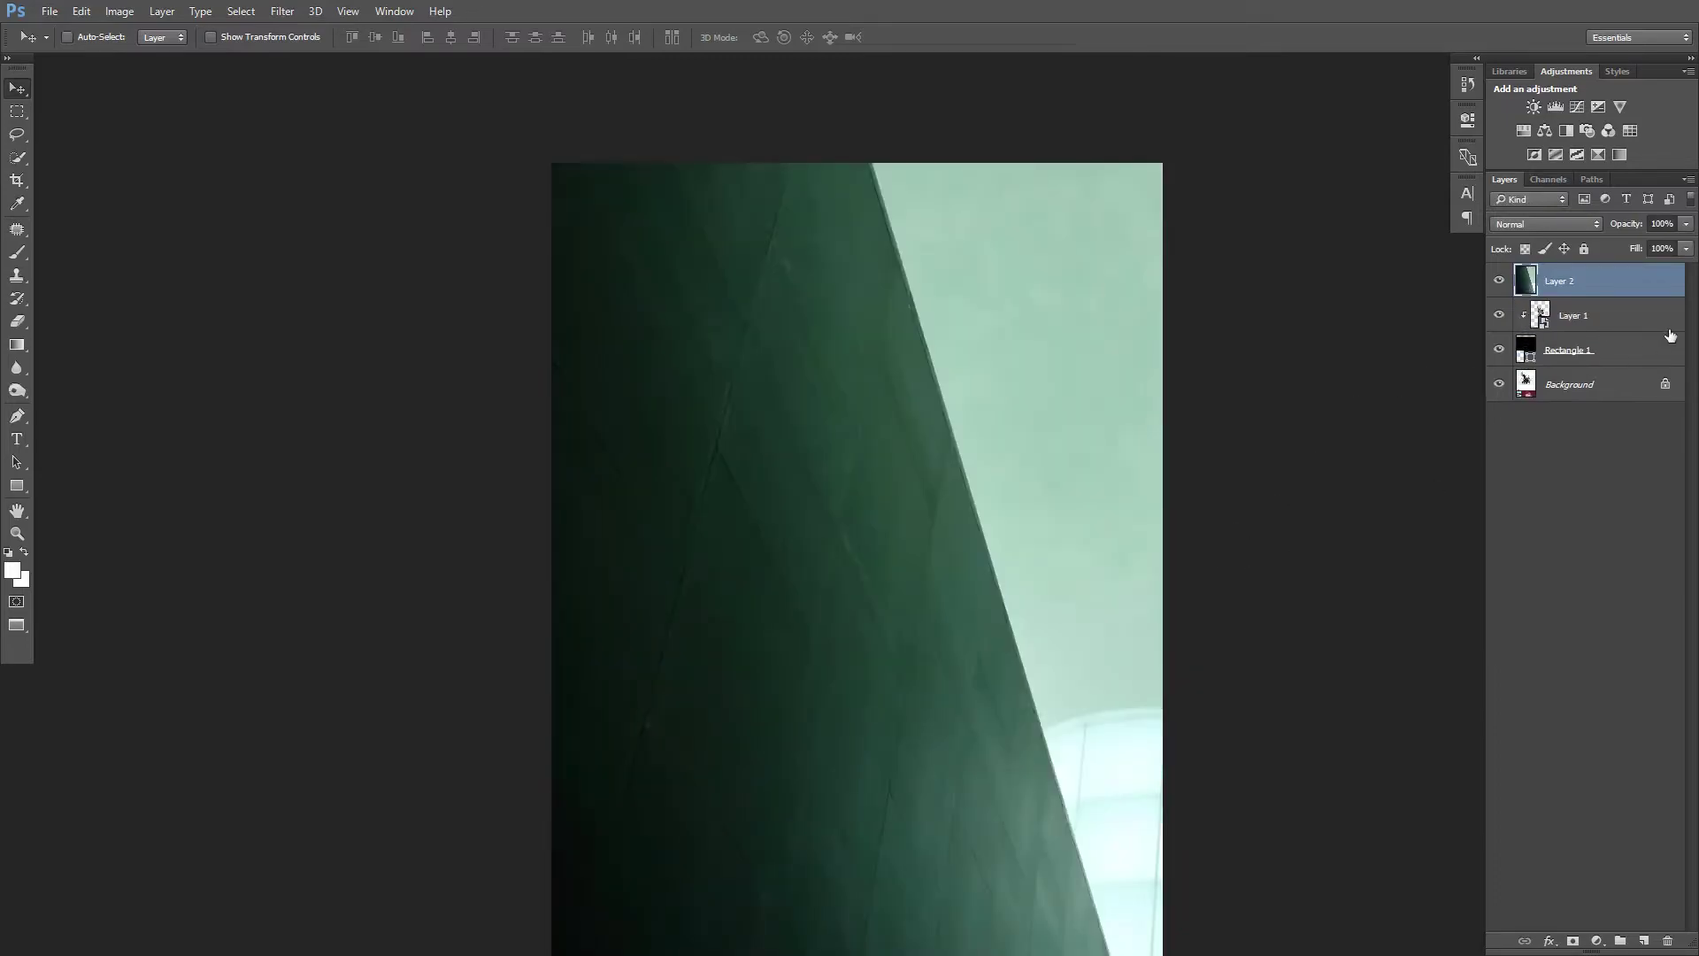
drag(1610, 282, 1593, 333)
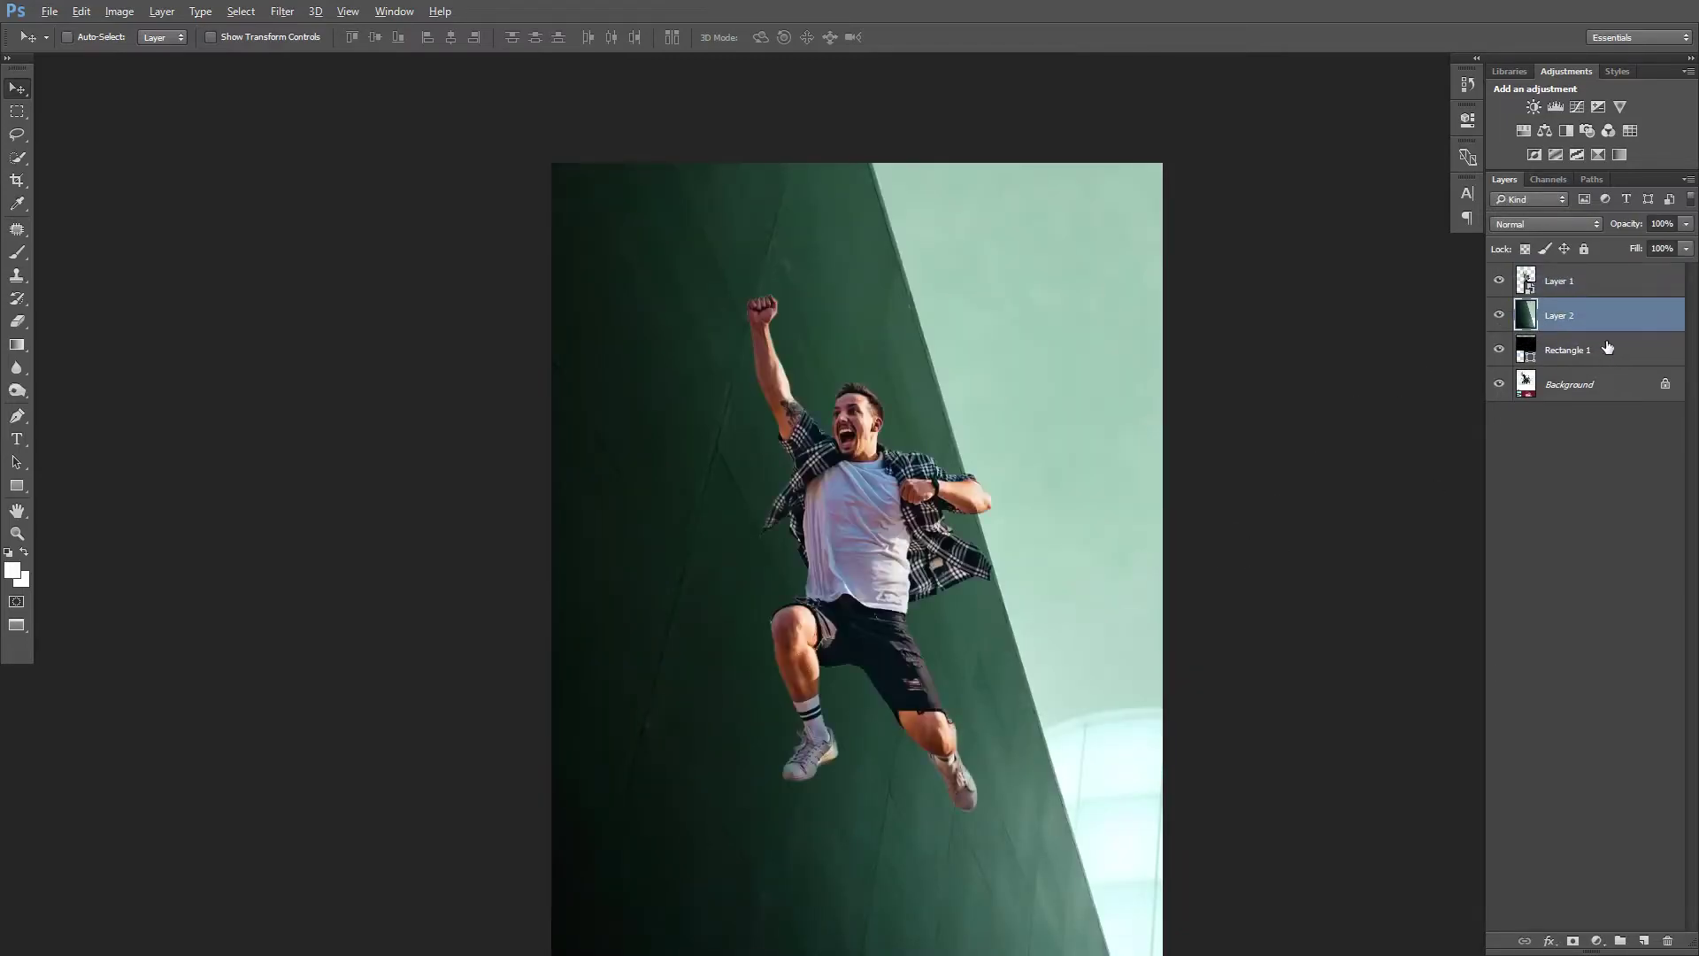
alt+click(1588, 325)
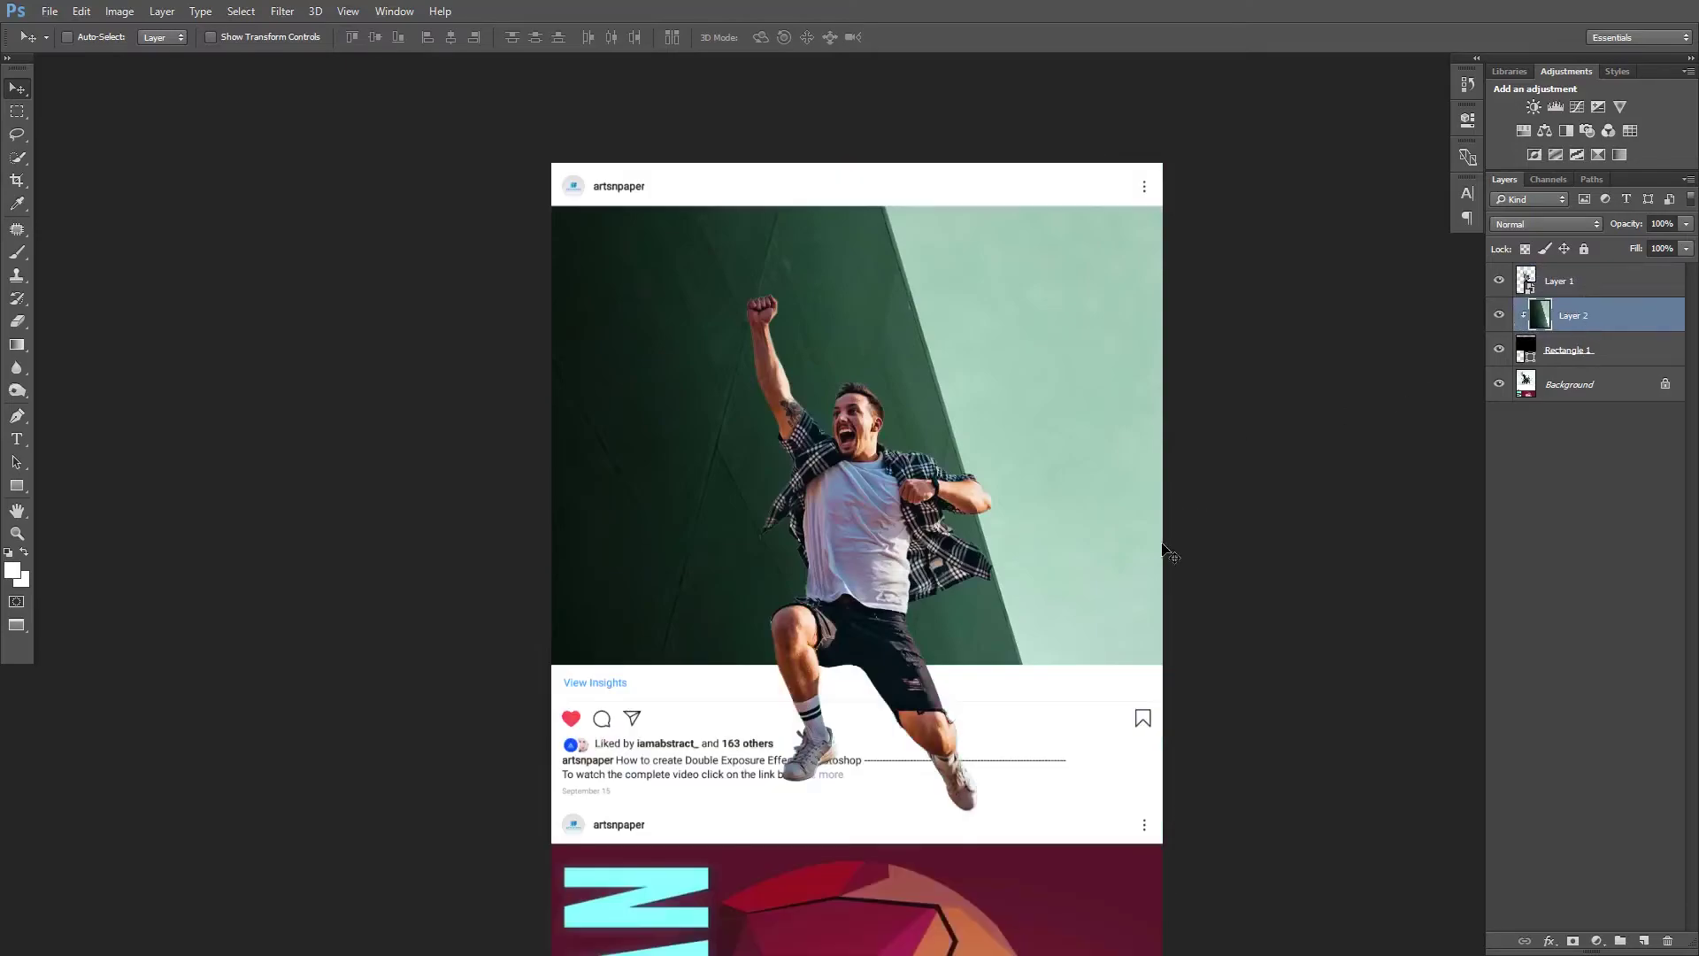
key(z)
drag(1109, 542, 995, 529)
Convert the green stairwell layer to a smart object and scale it down to about 40%
right_click(1613, 318)
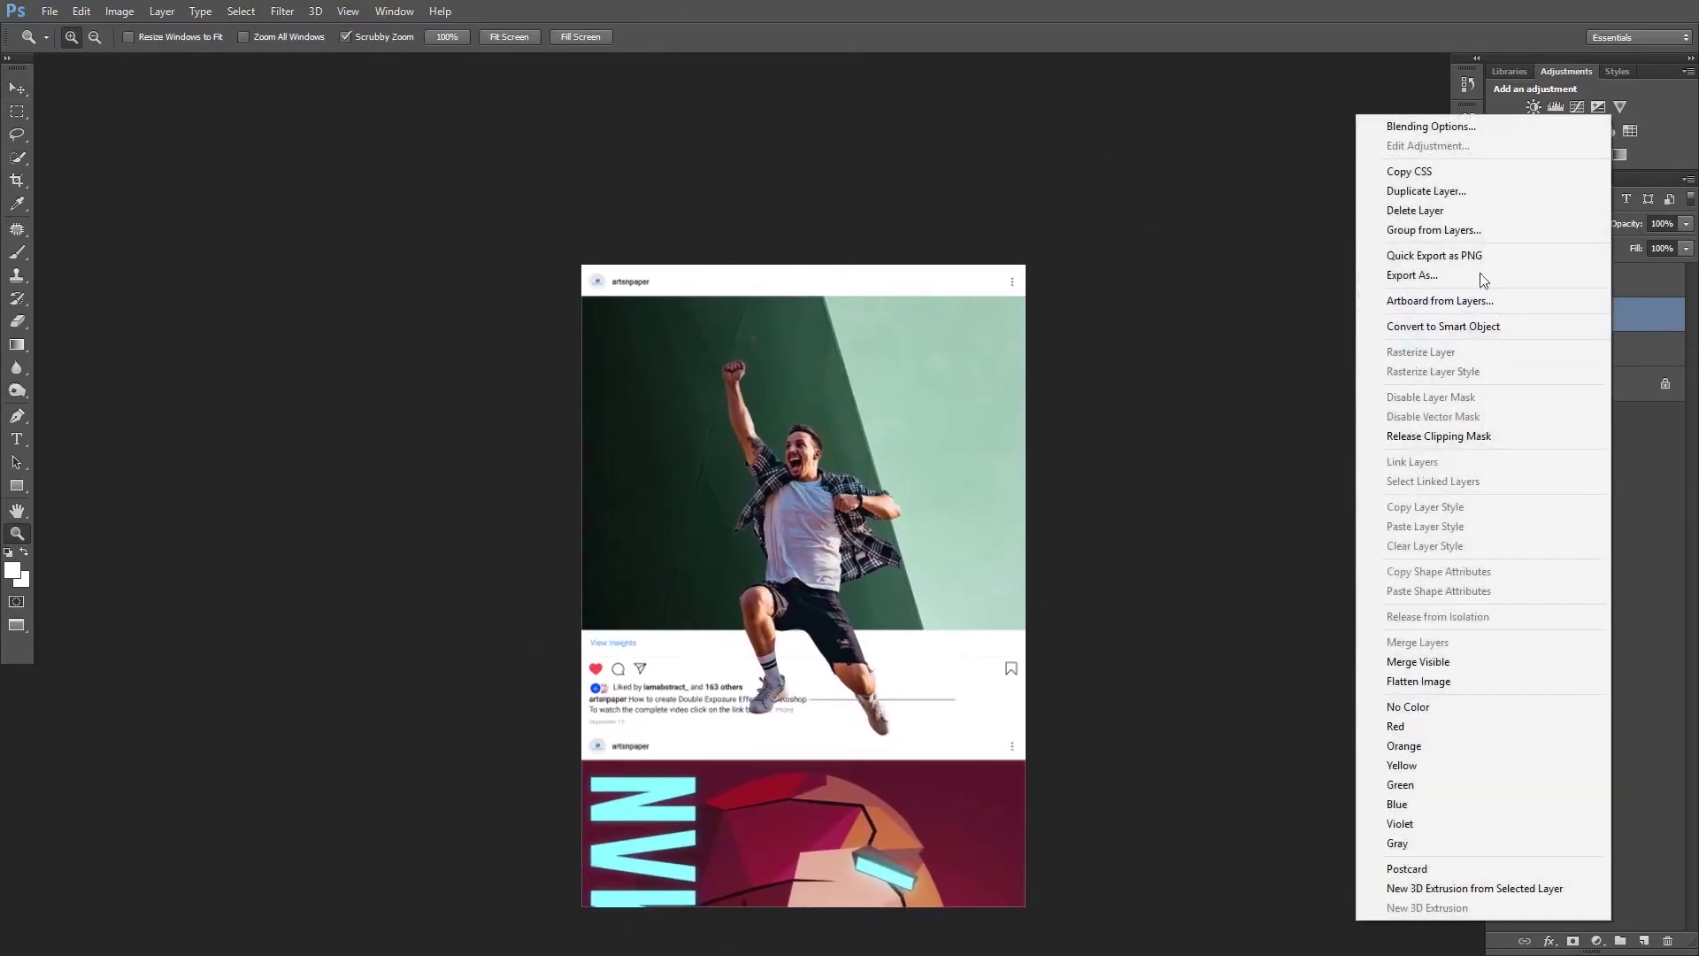
click(1423, 325)
key(ctrl+t)
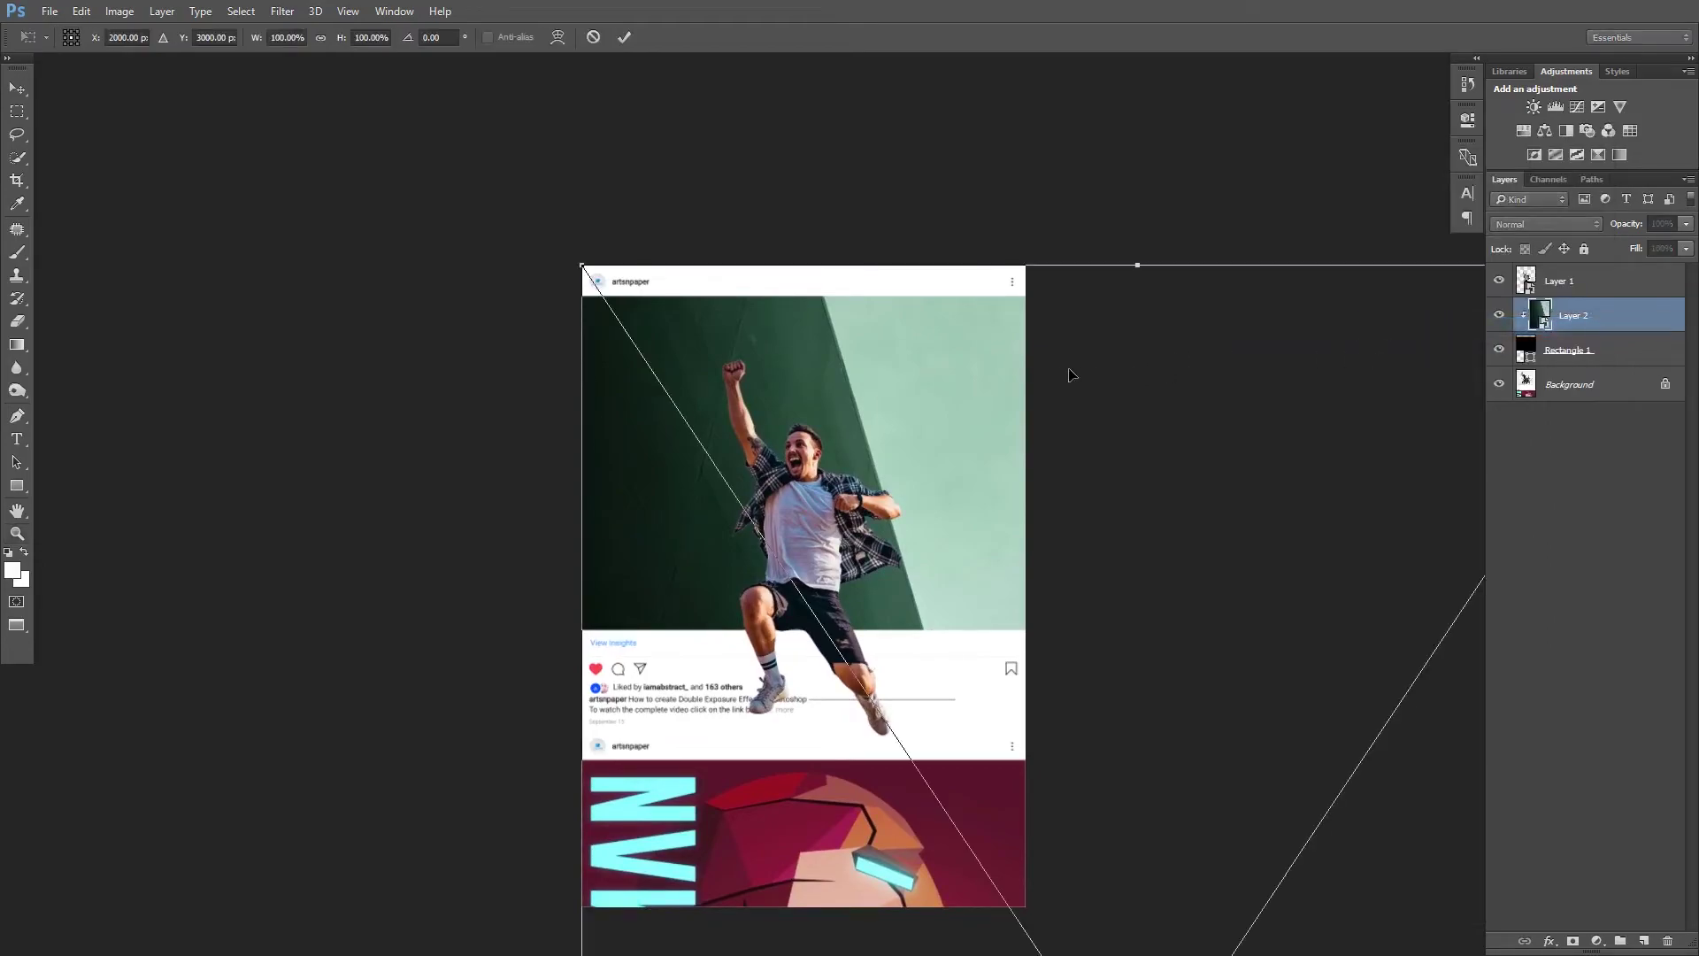
drag(1156, 472, 847, 365)
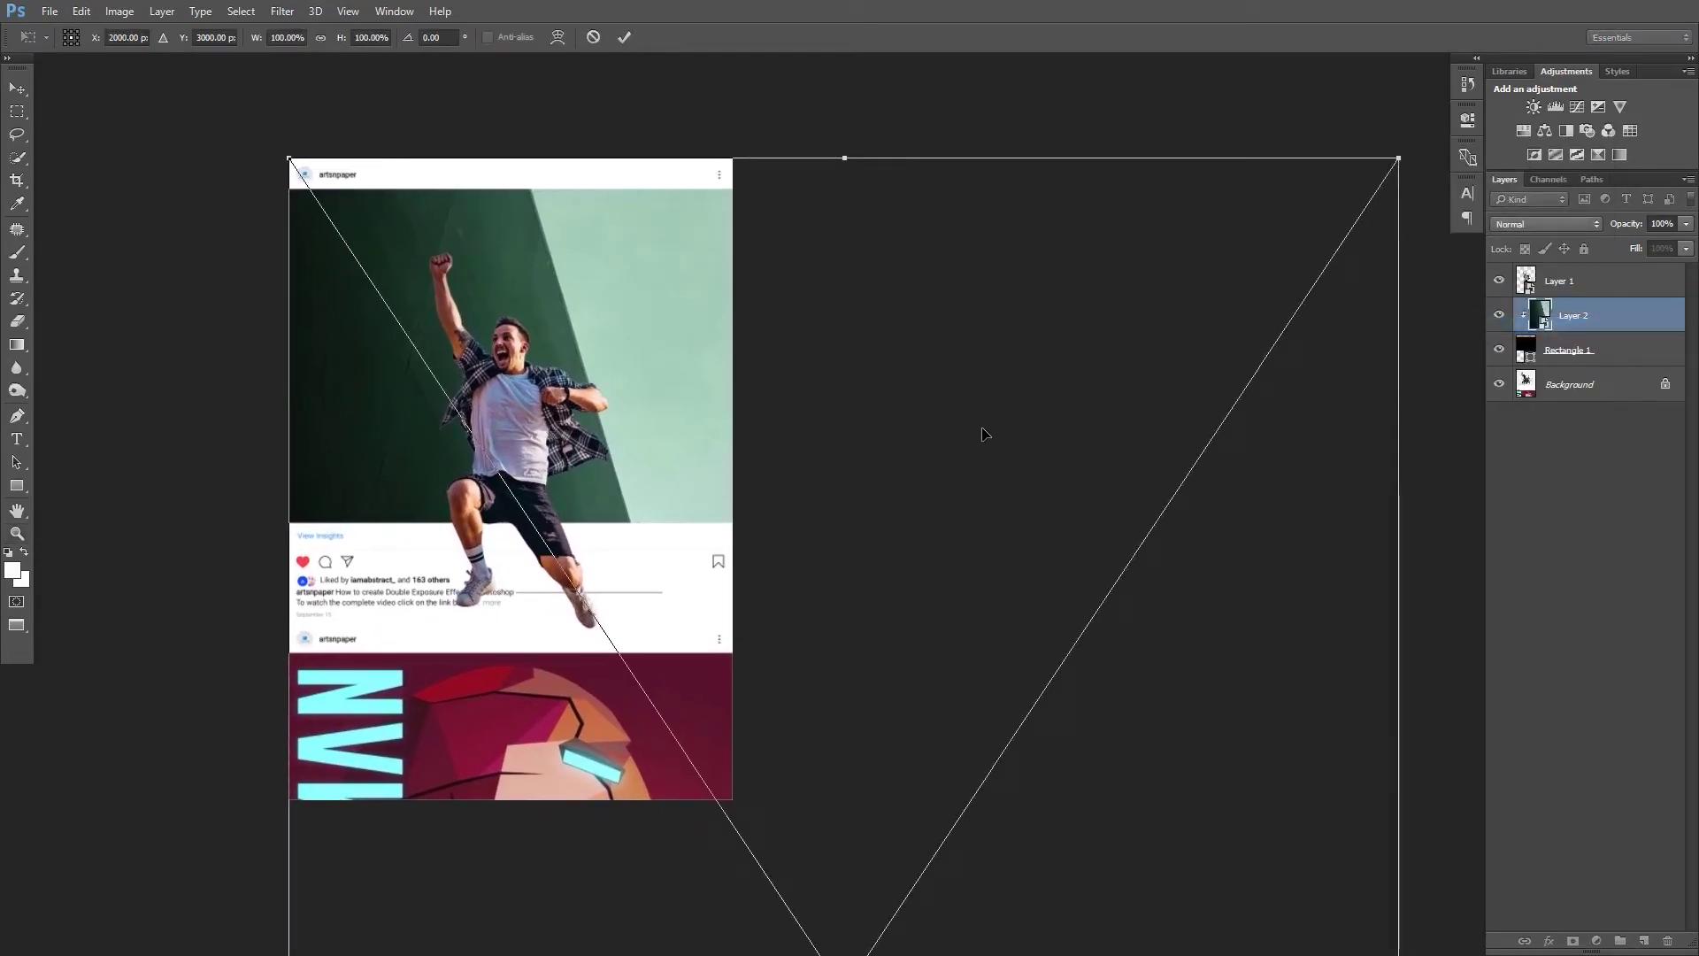
scroll(985, 434, down, 3)
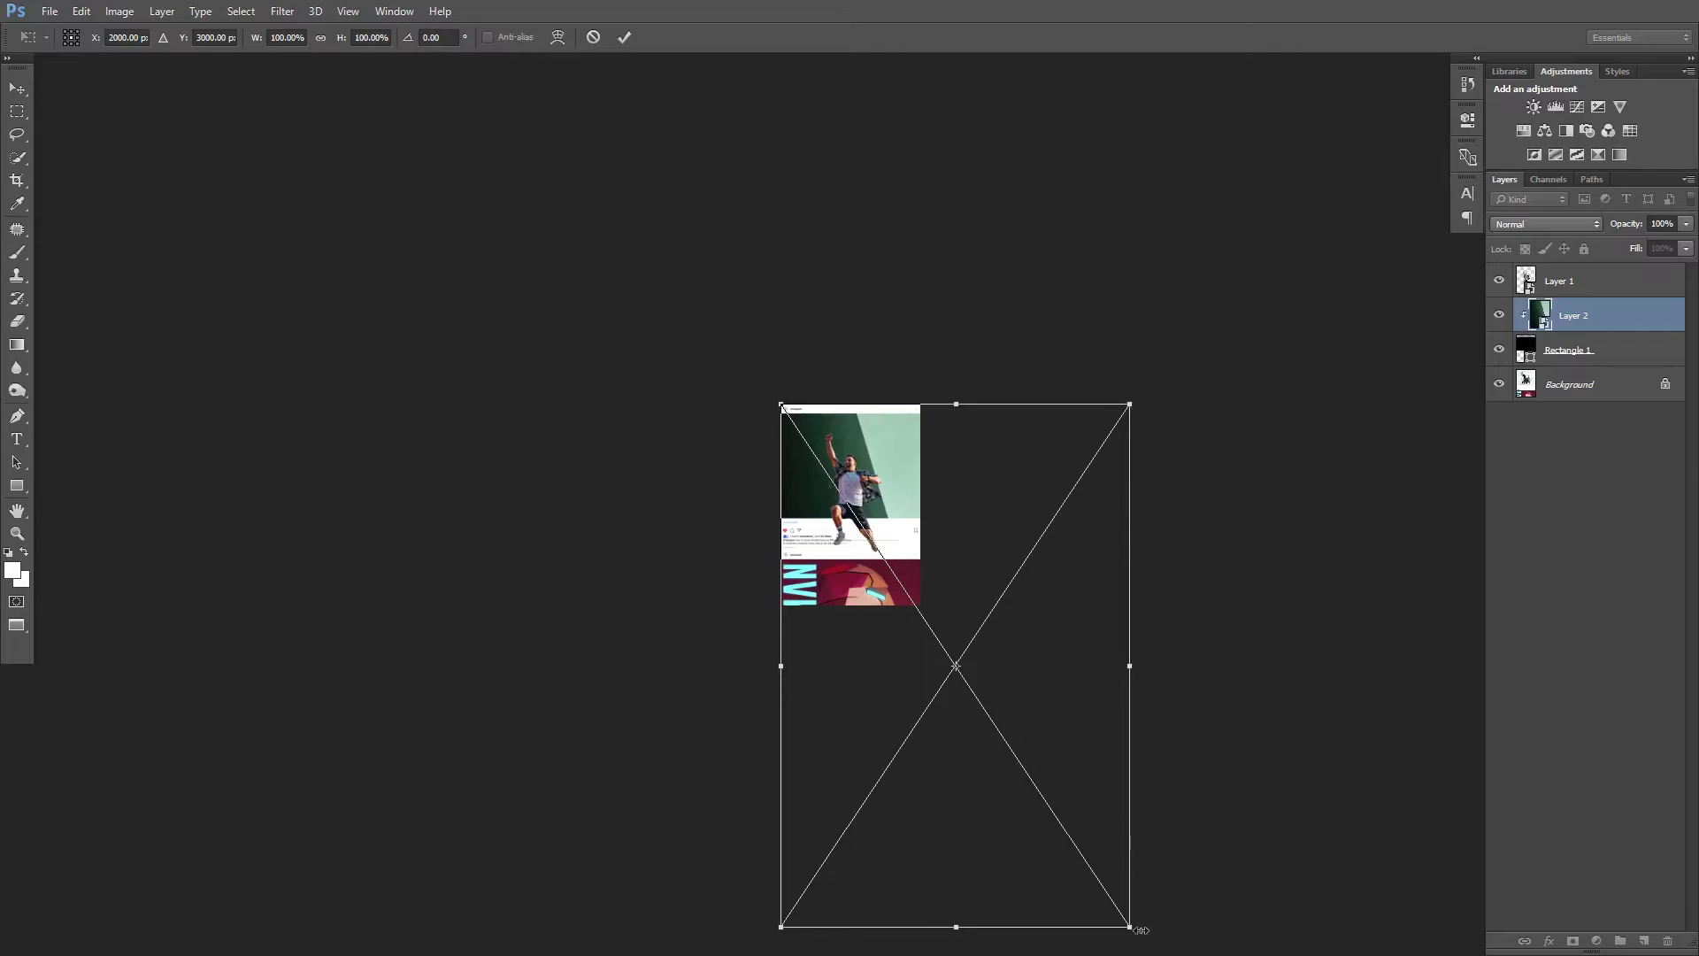
drag(1141, 930, 842, 448)
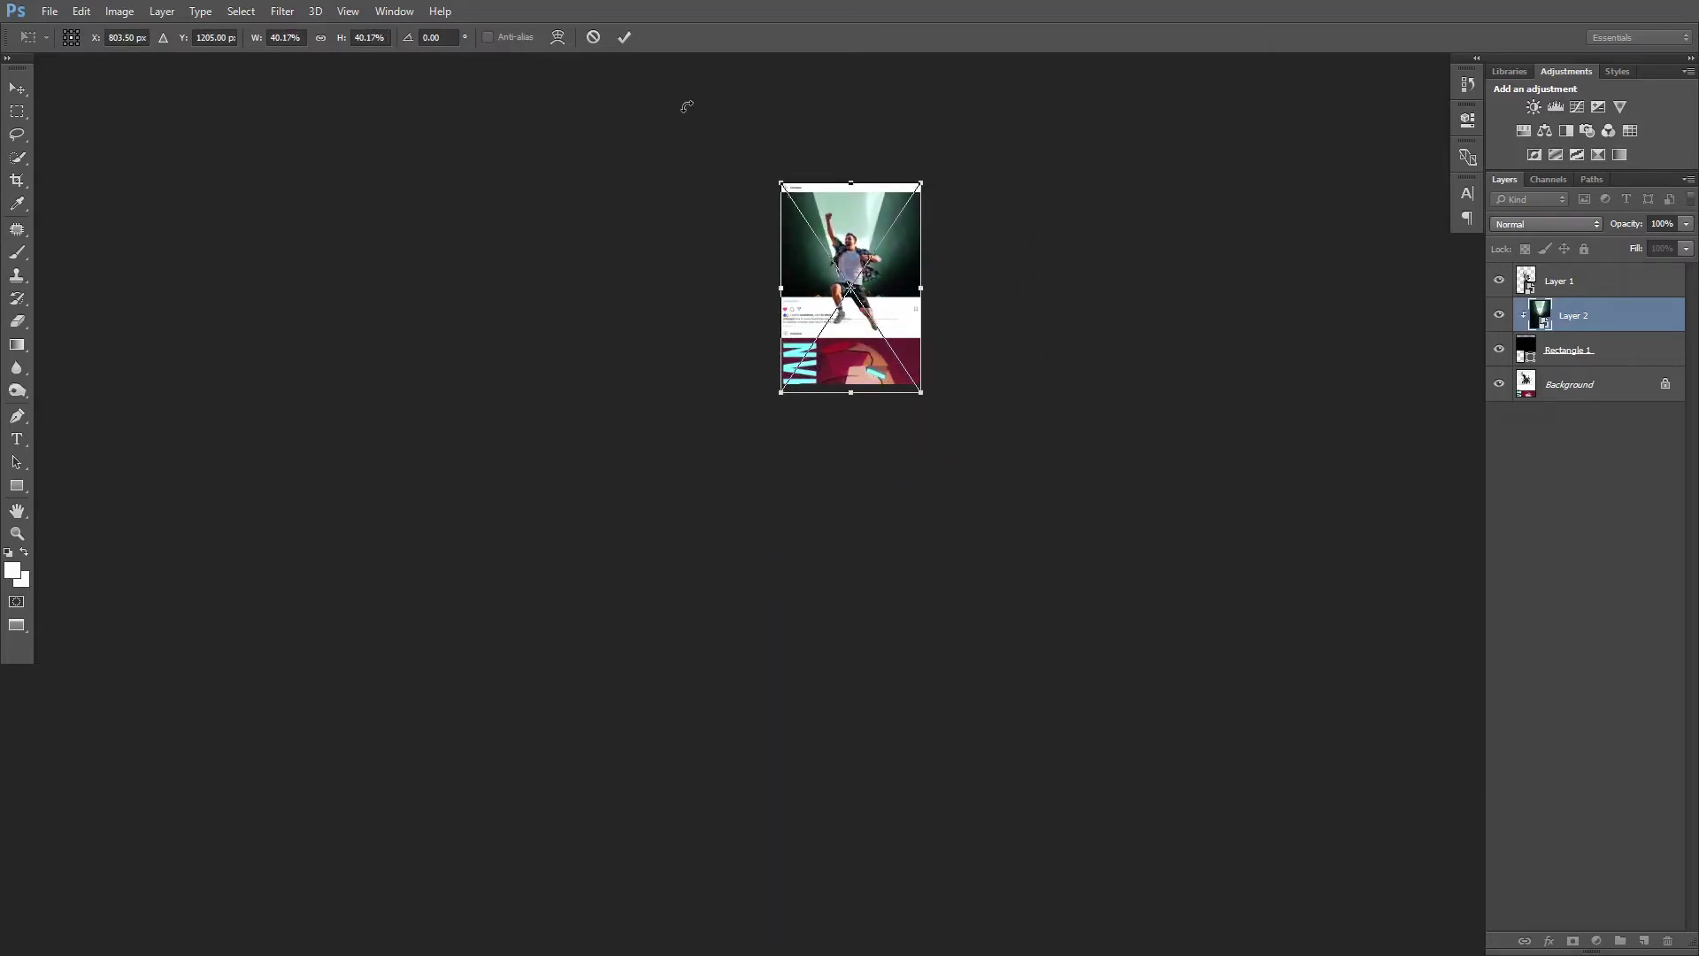
key(z)
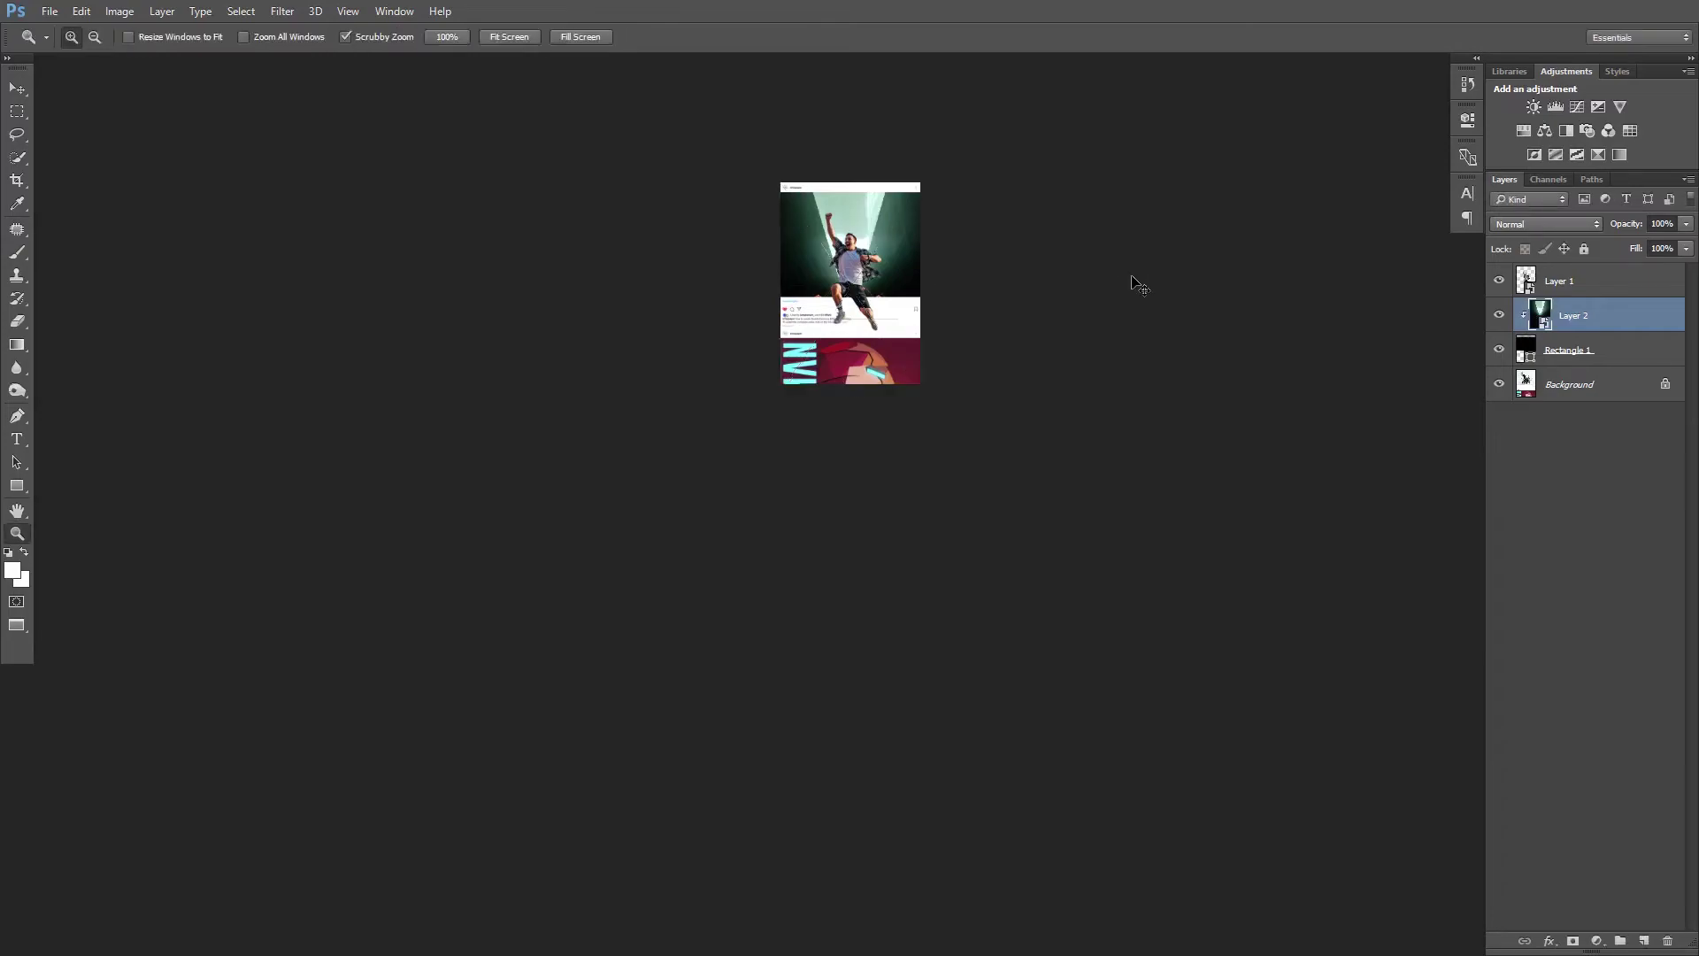
key(Return)
Fit the whole document on screen and reconfirm the green photo's transform
key(ctrl+0)
key(ctrl+t)
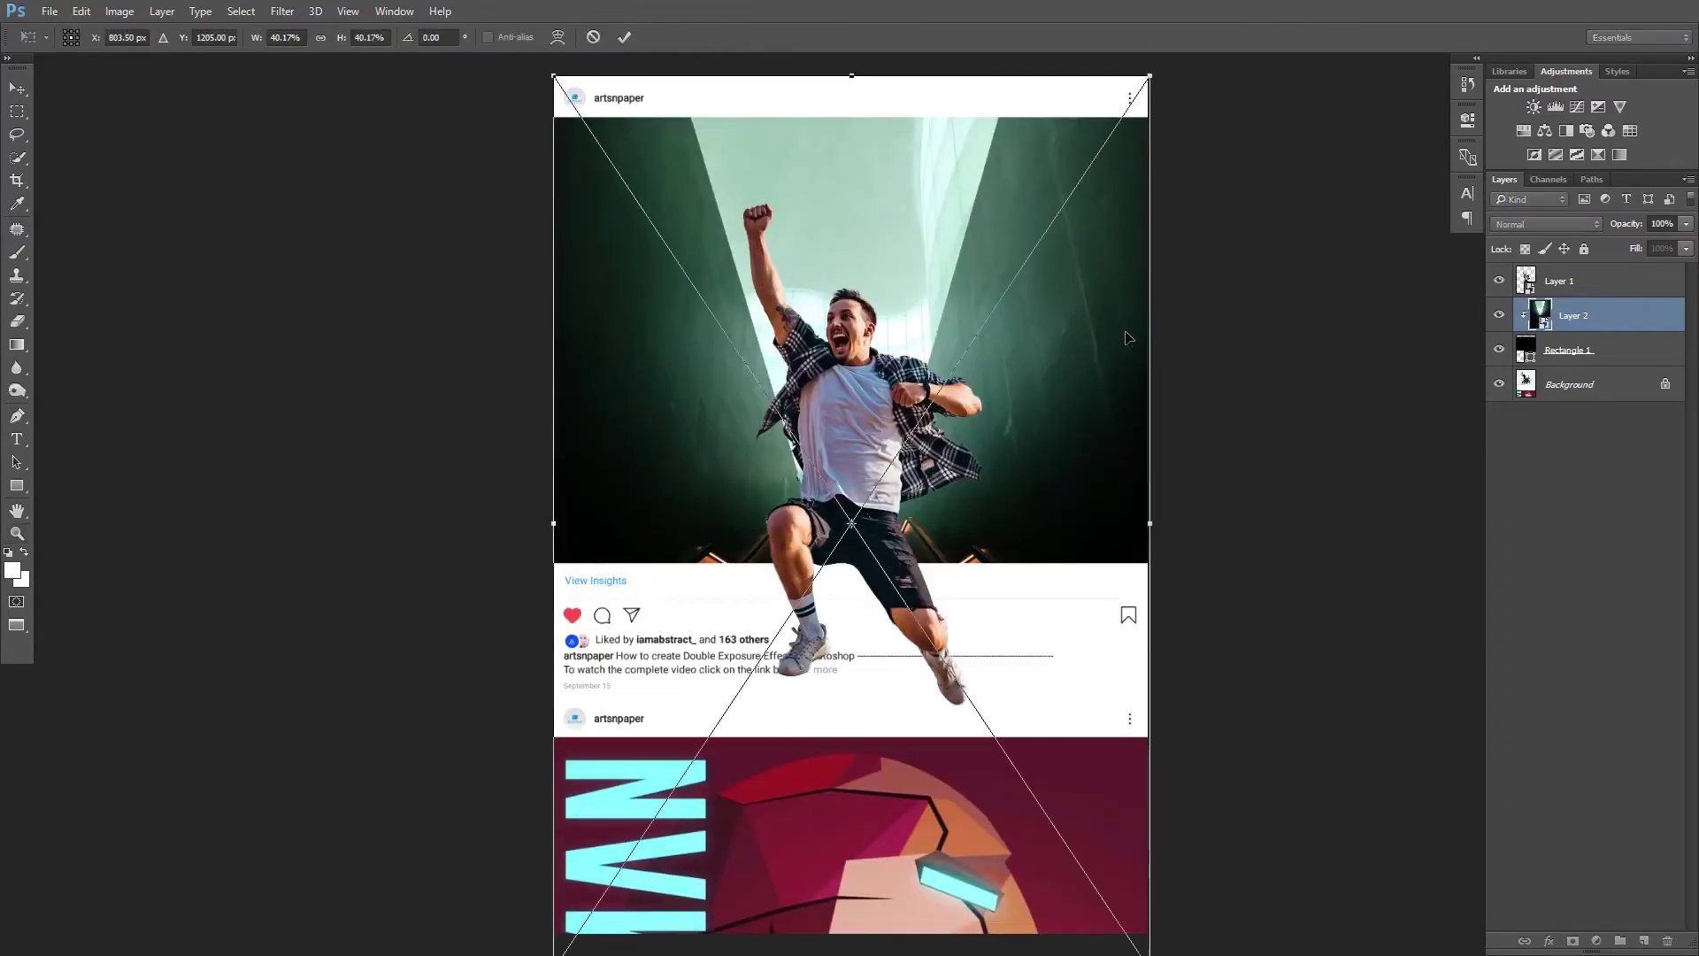
key(Return)
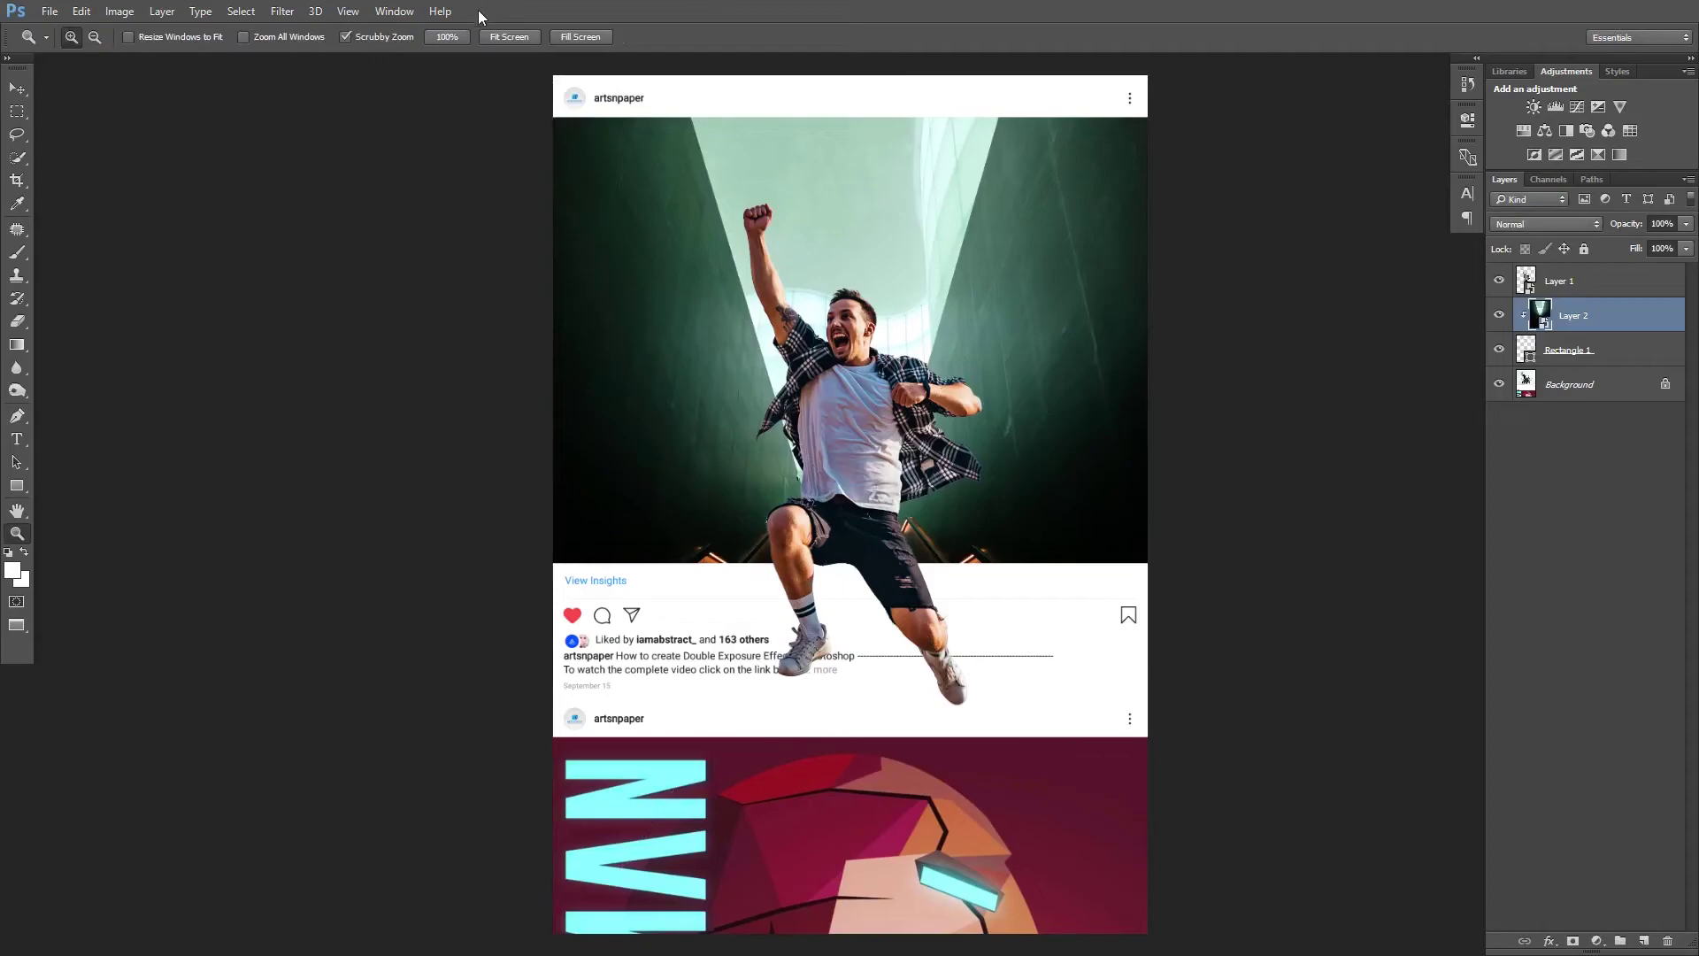
key(ctrl+a)
key(v)
key(ctrl+d)
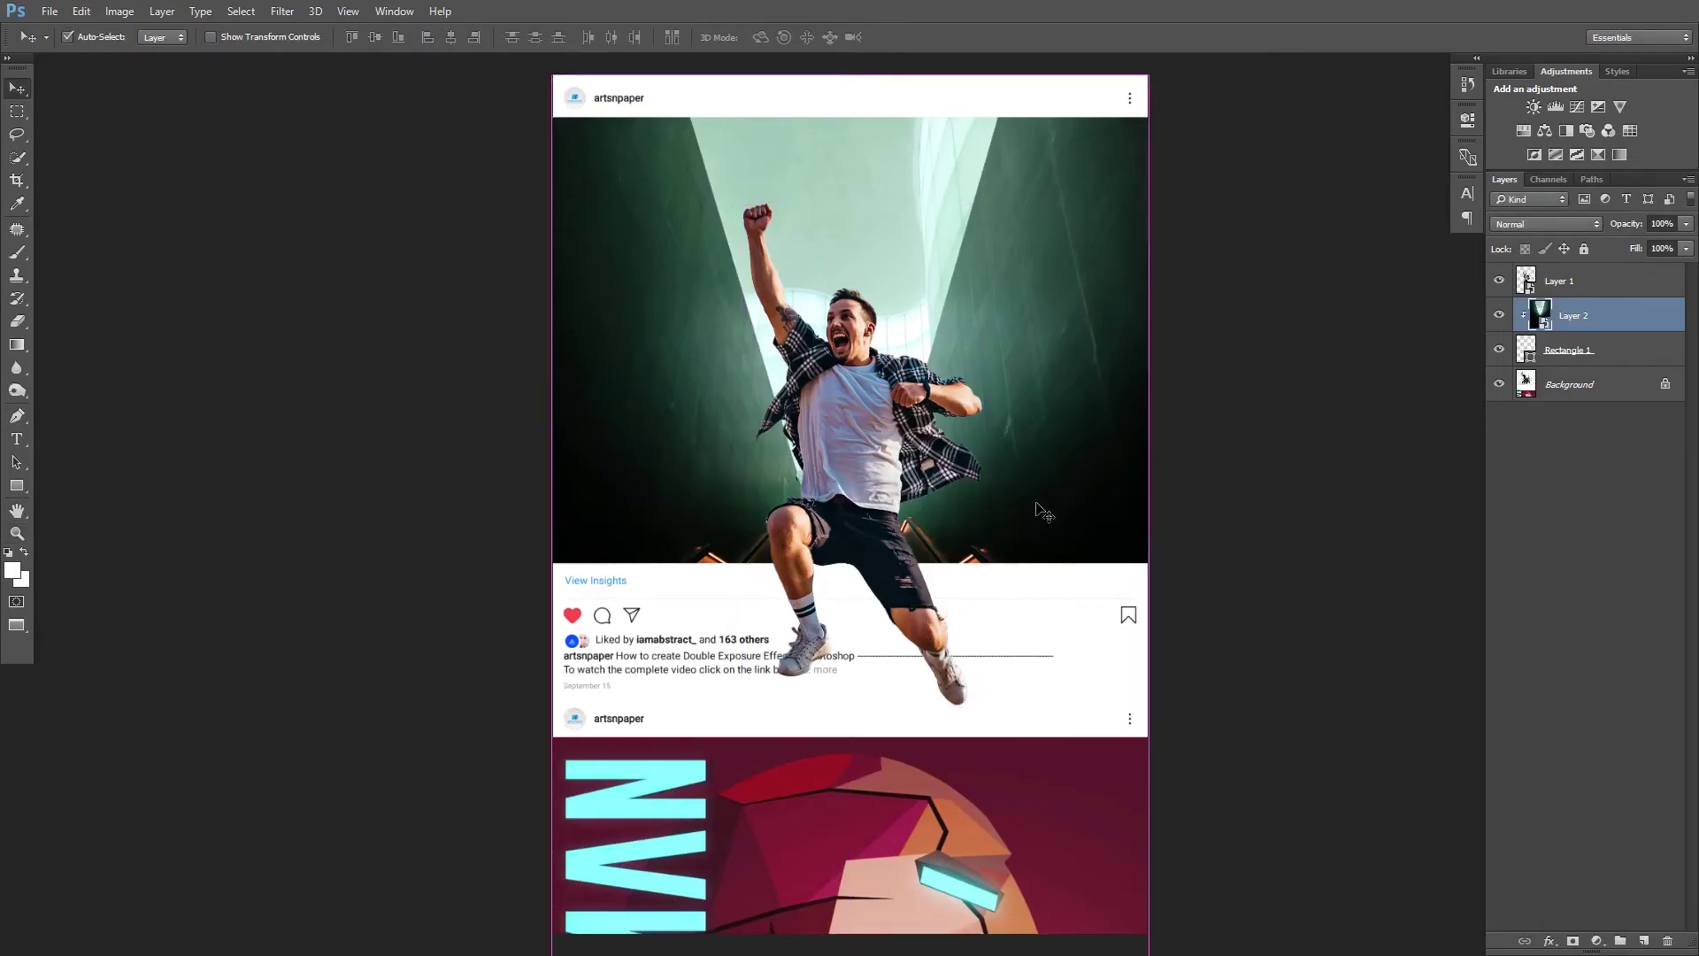
Move the stairwell photo up behind the man, then view the composite at 100% full screen
drag(1024, 645, 1018, 458)
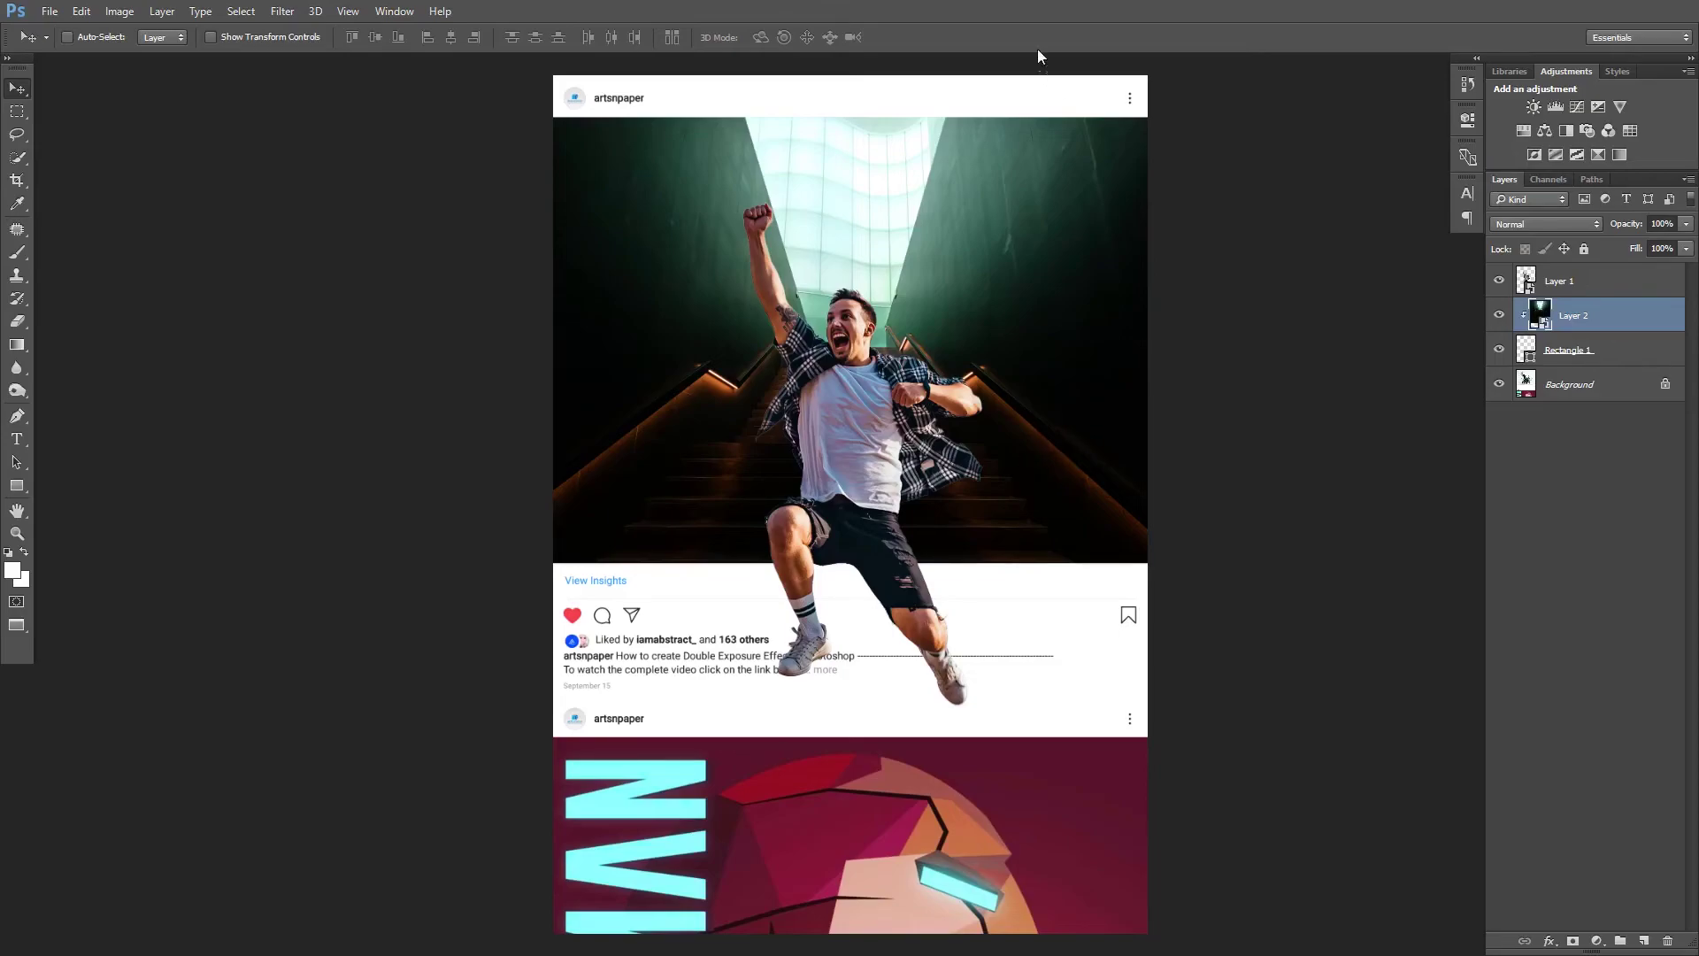
right_click(969, 239)
click(990, 254)
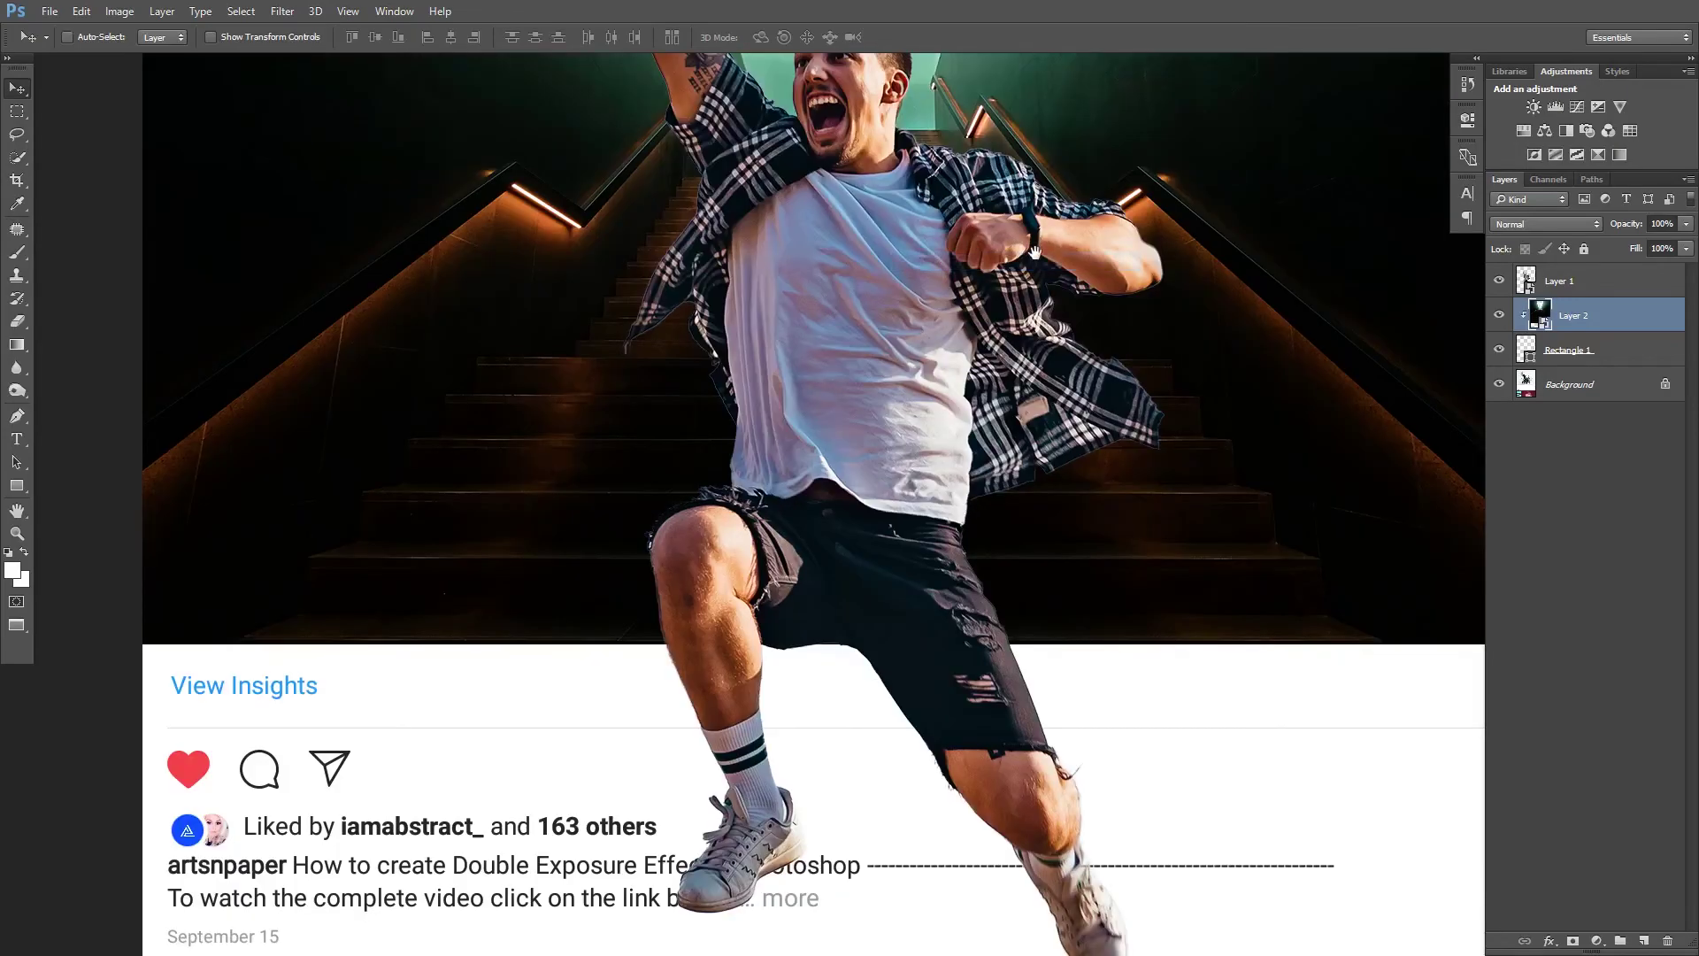
drag(1015, 316, 995, 481)
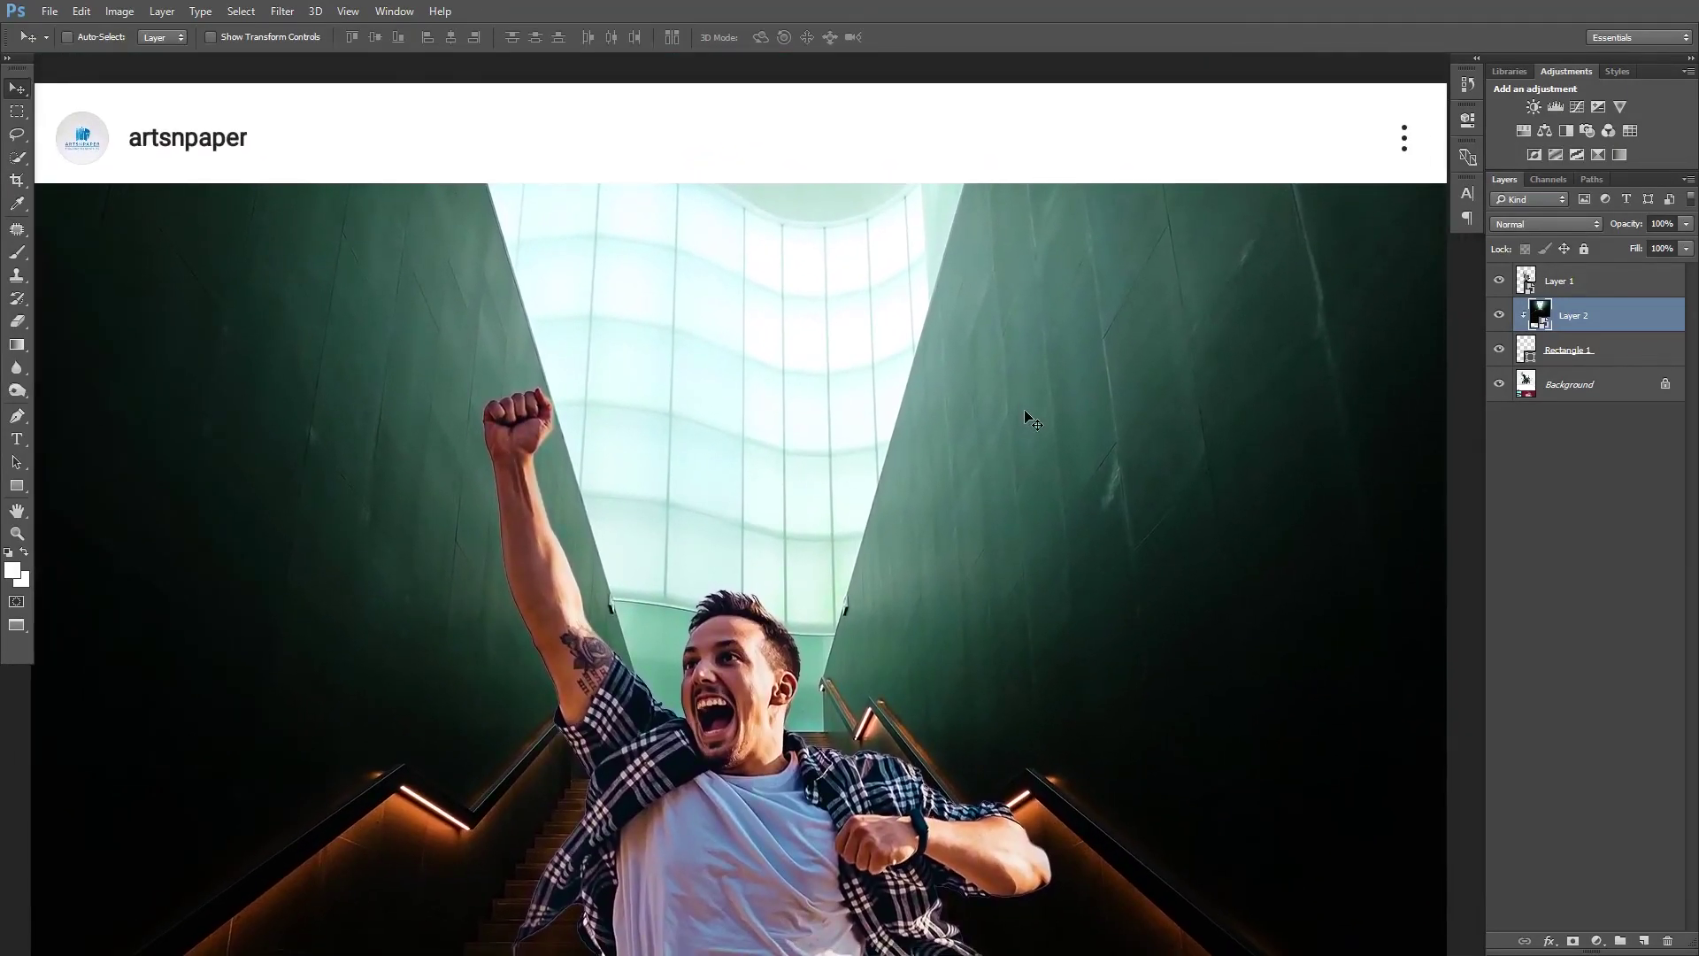
key(f)
key(f)
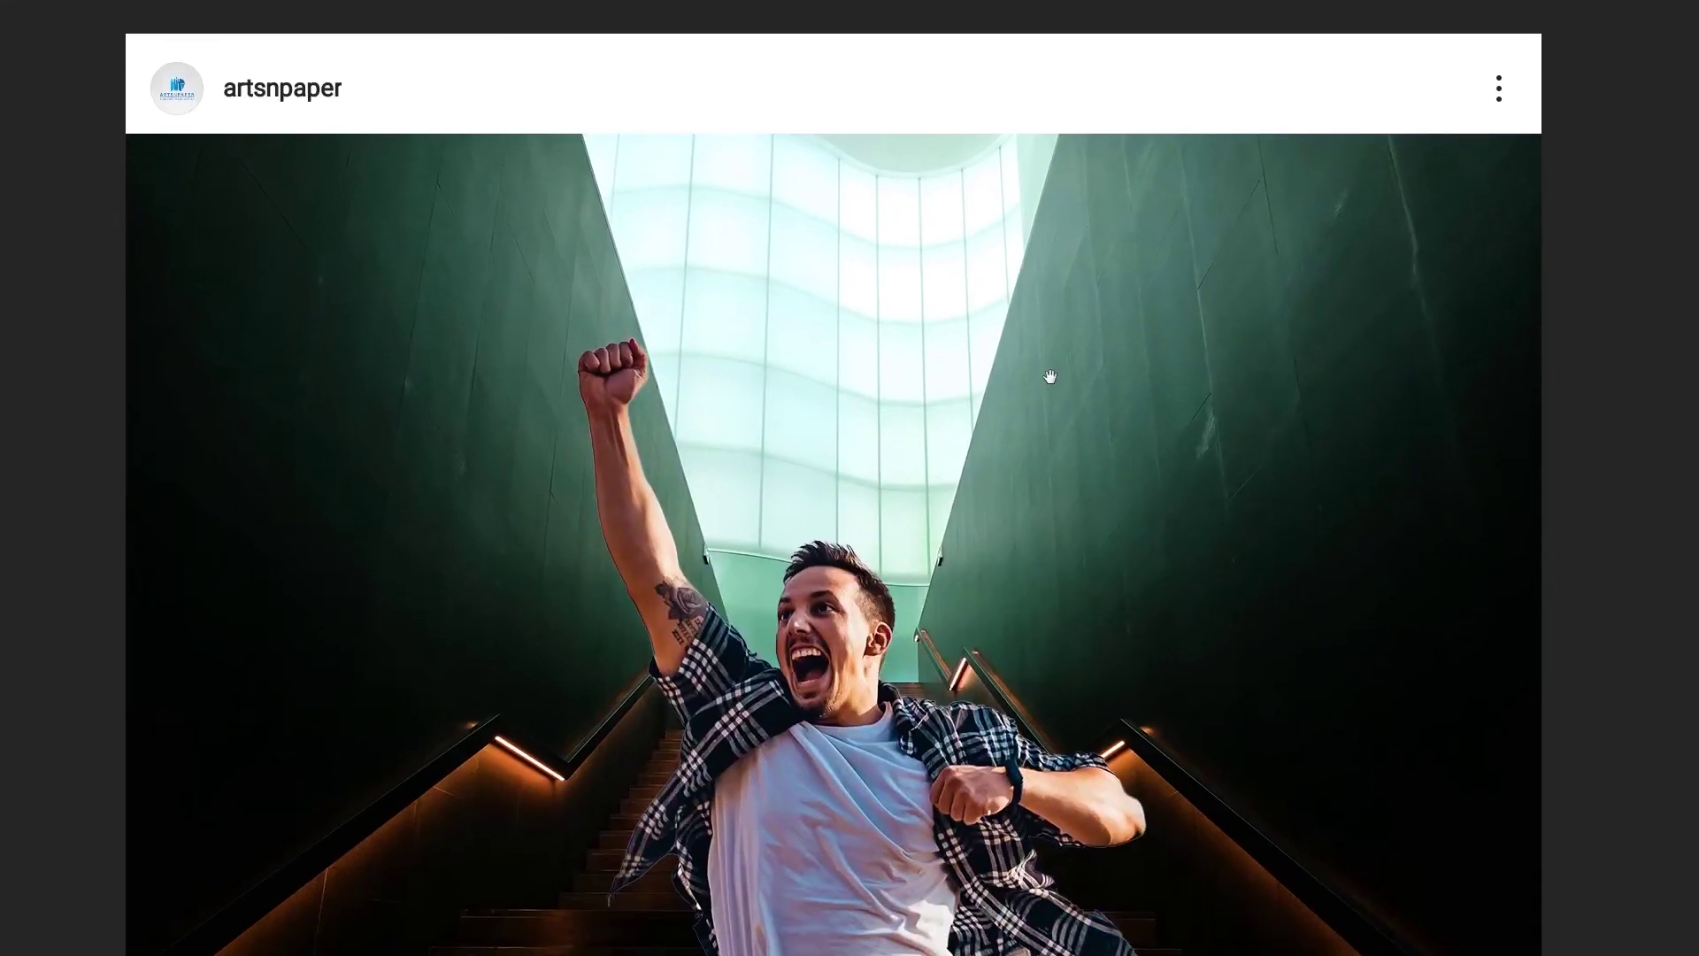
drag(1078, 470, 1066, 367)
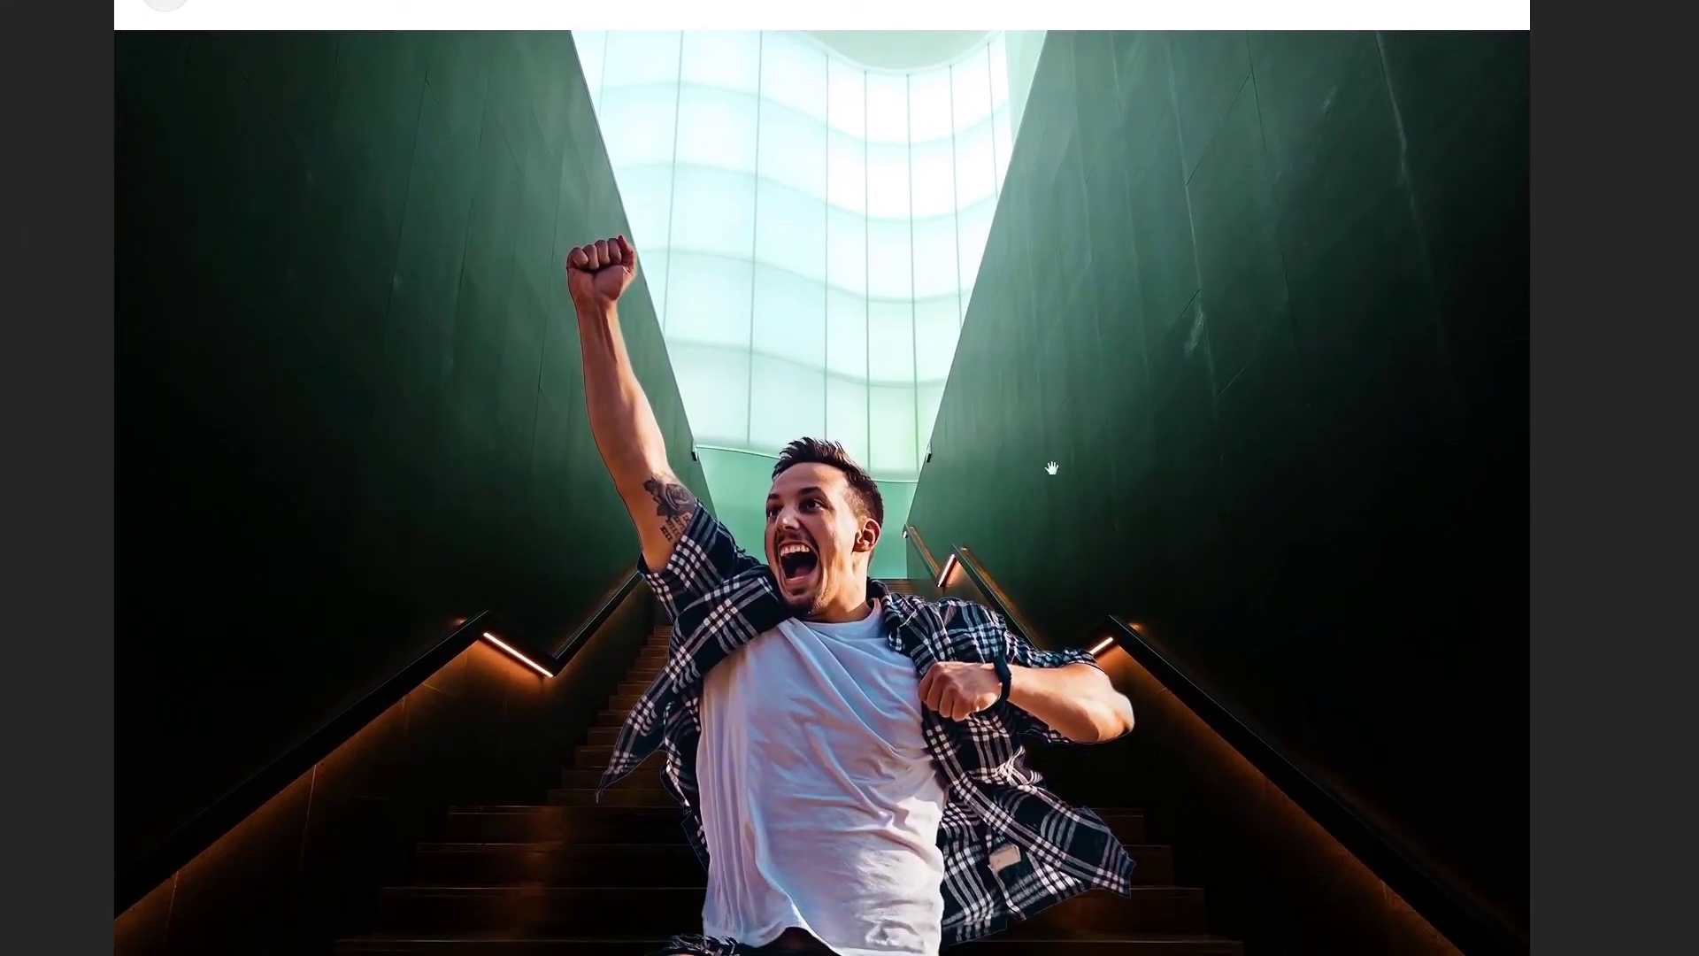
scroll(1069, 448, down, 2)
drag(1069, 478, 1070, 431)
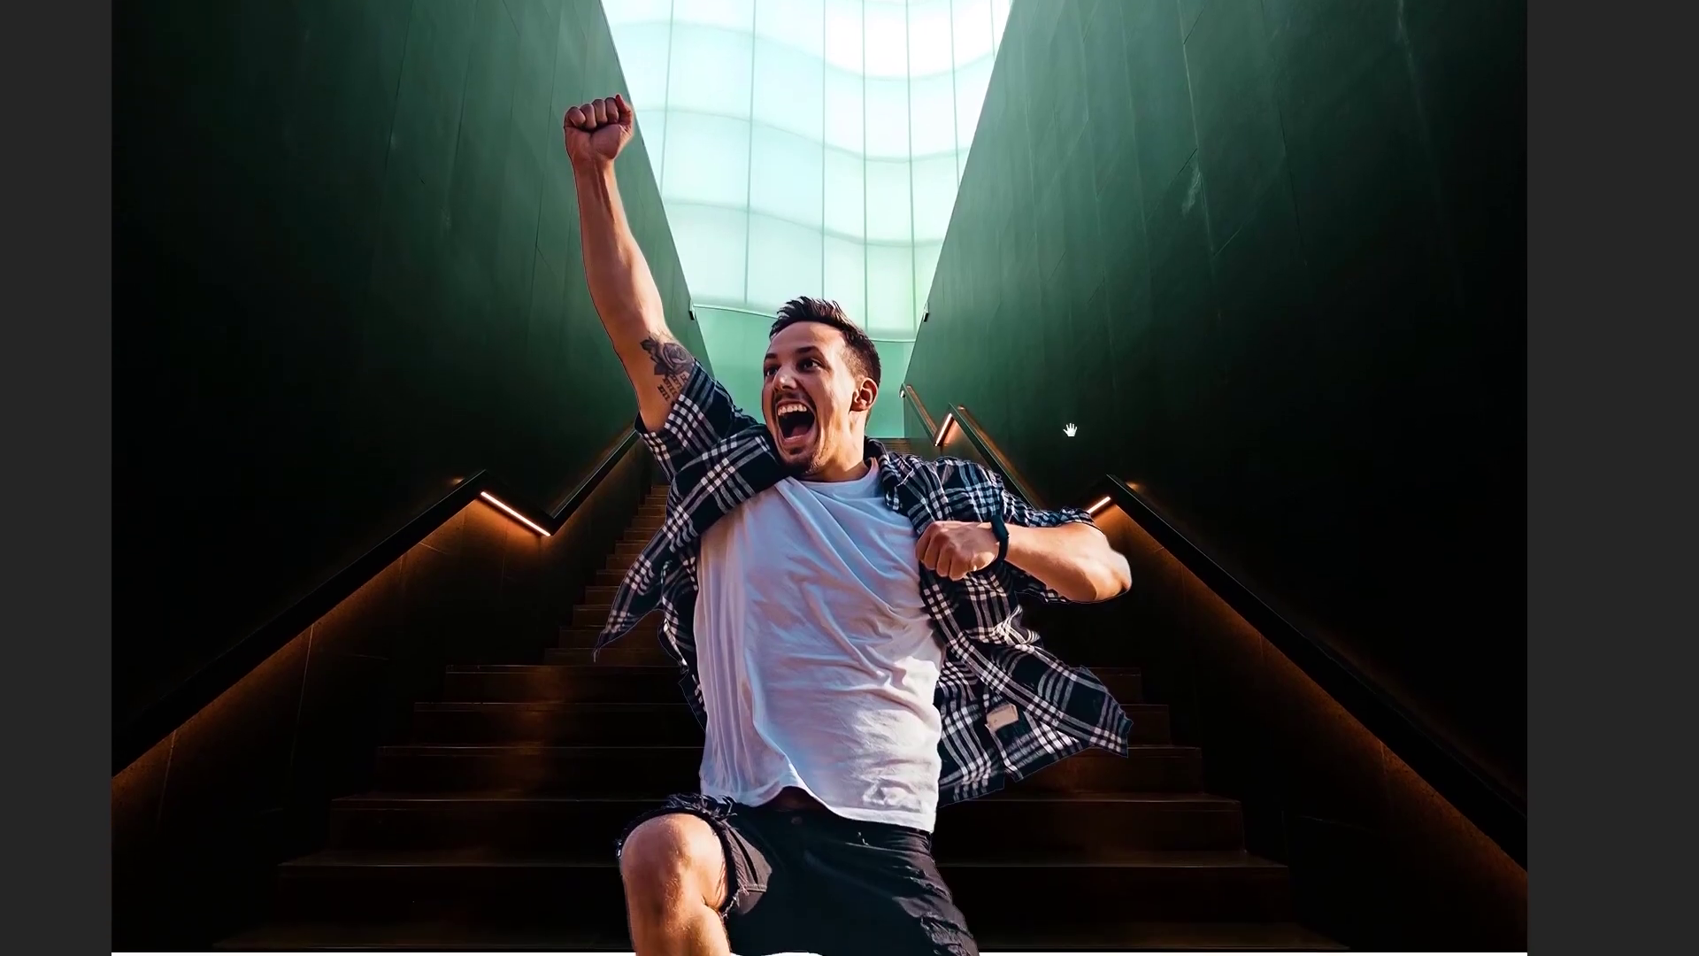
scroll(1071, 442, down, 2)
scroll(1078, 478, down, 2)
scroll(1085, 513, down, 3)
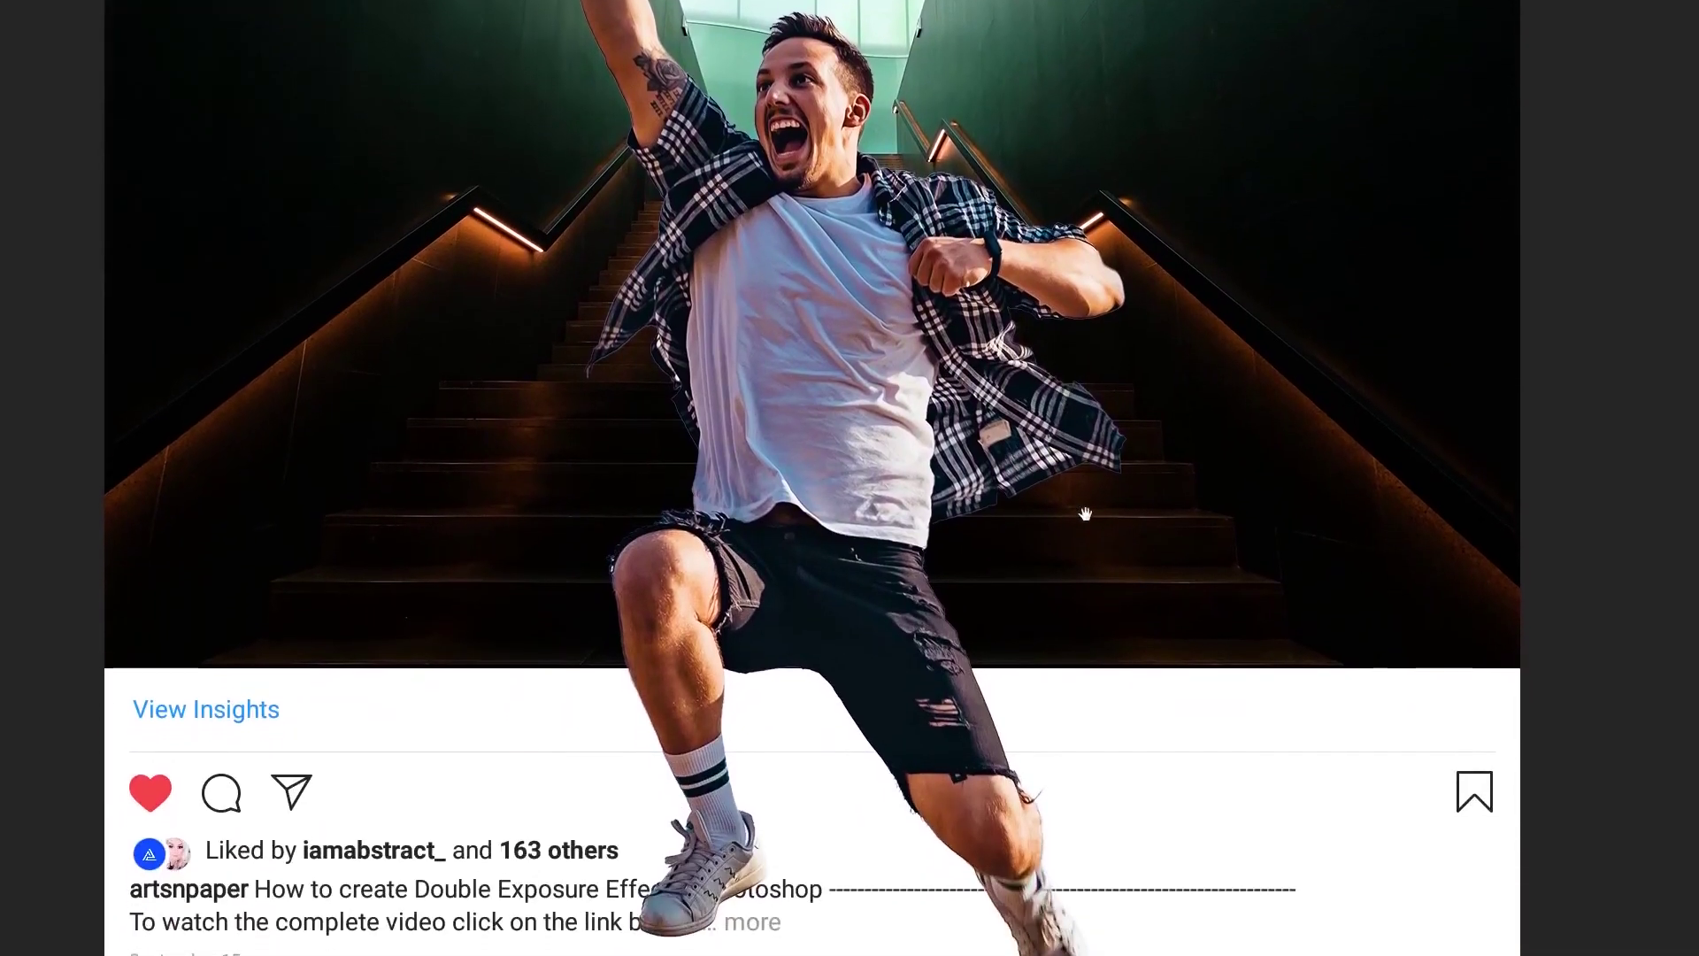
scroll(1085, 513, down, 2)
scroll(1081, 486, down, 2)
drag(1078, 486, 1064, 372)
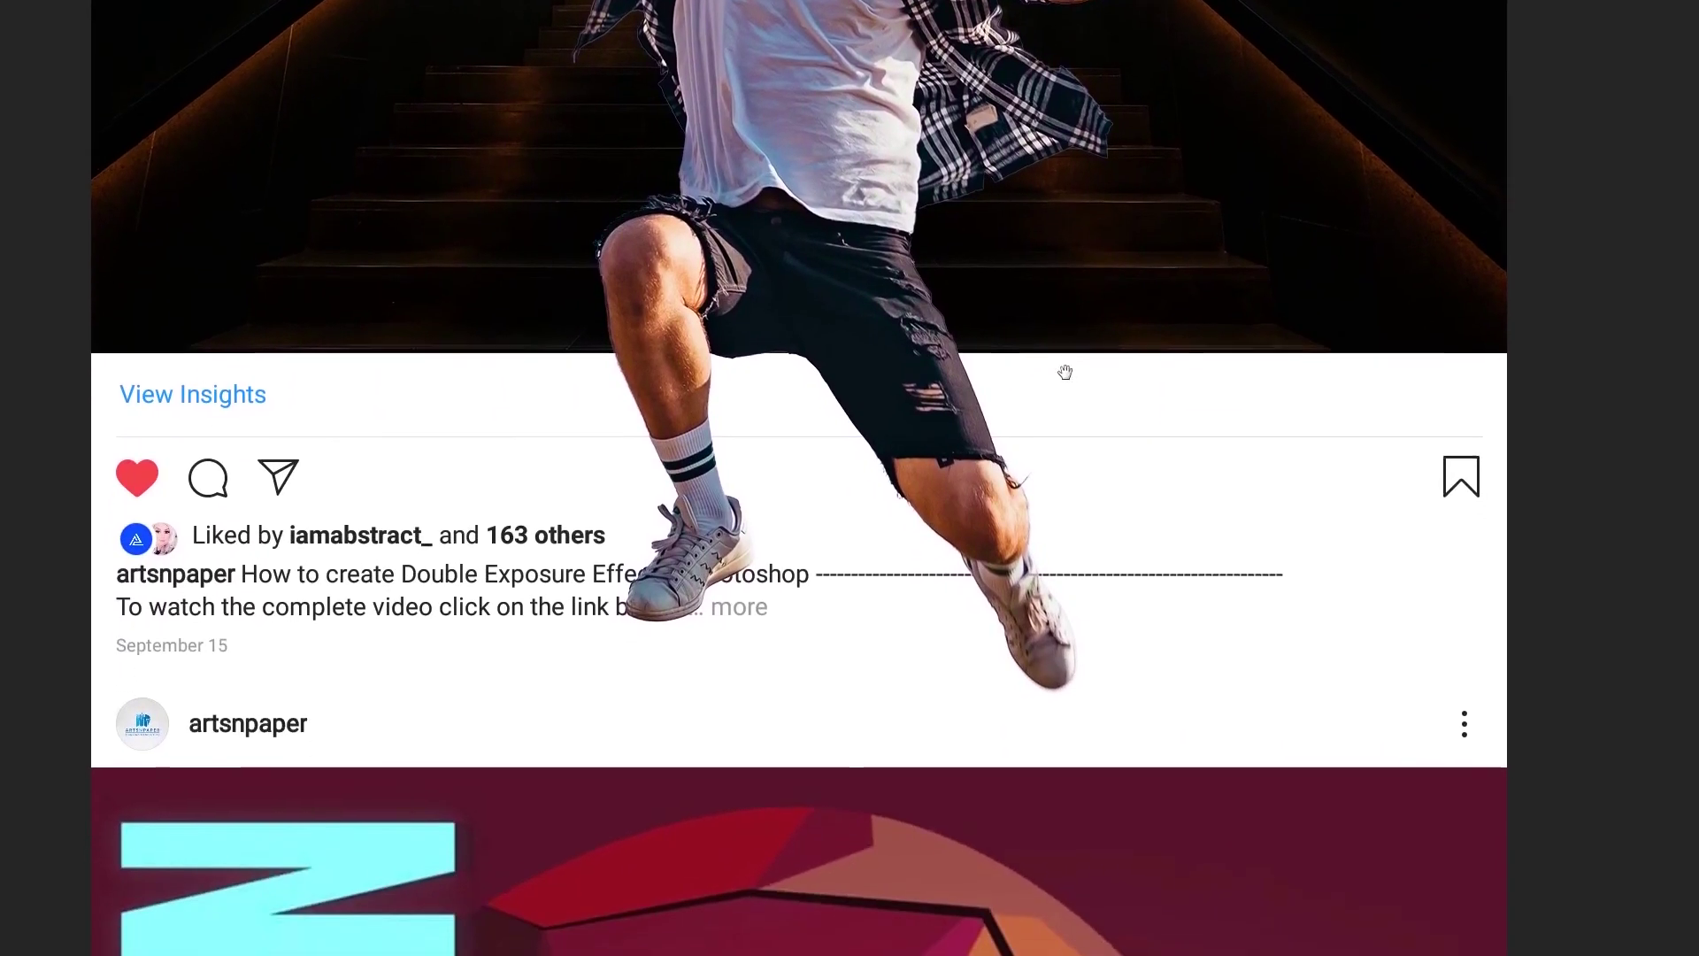
key(ctrl+0)
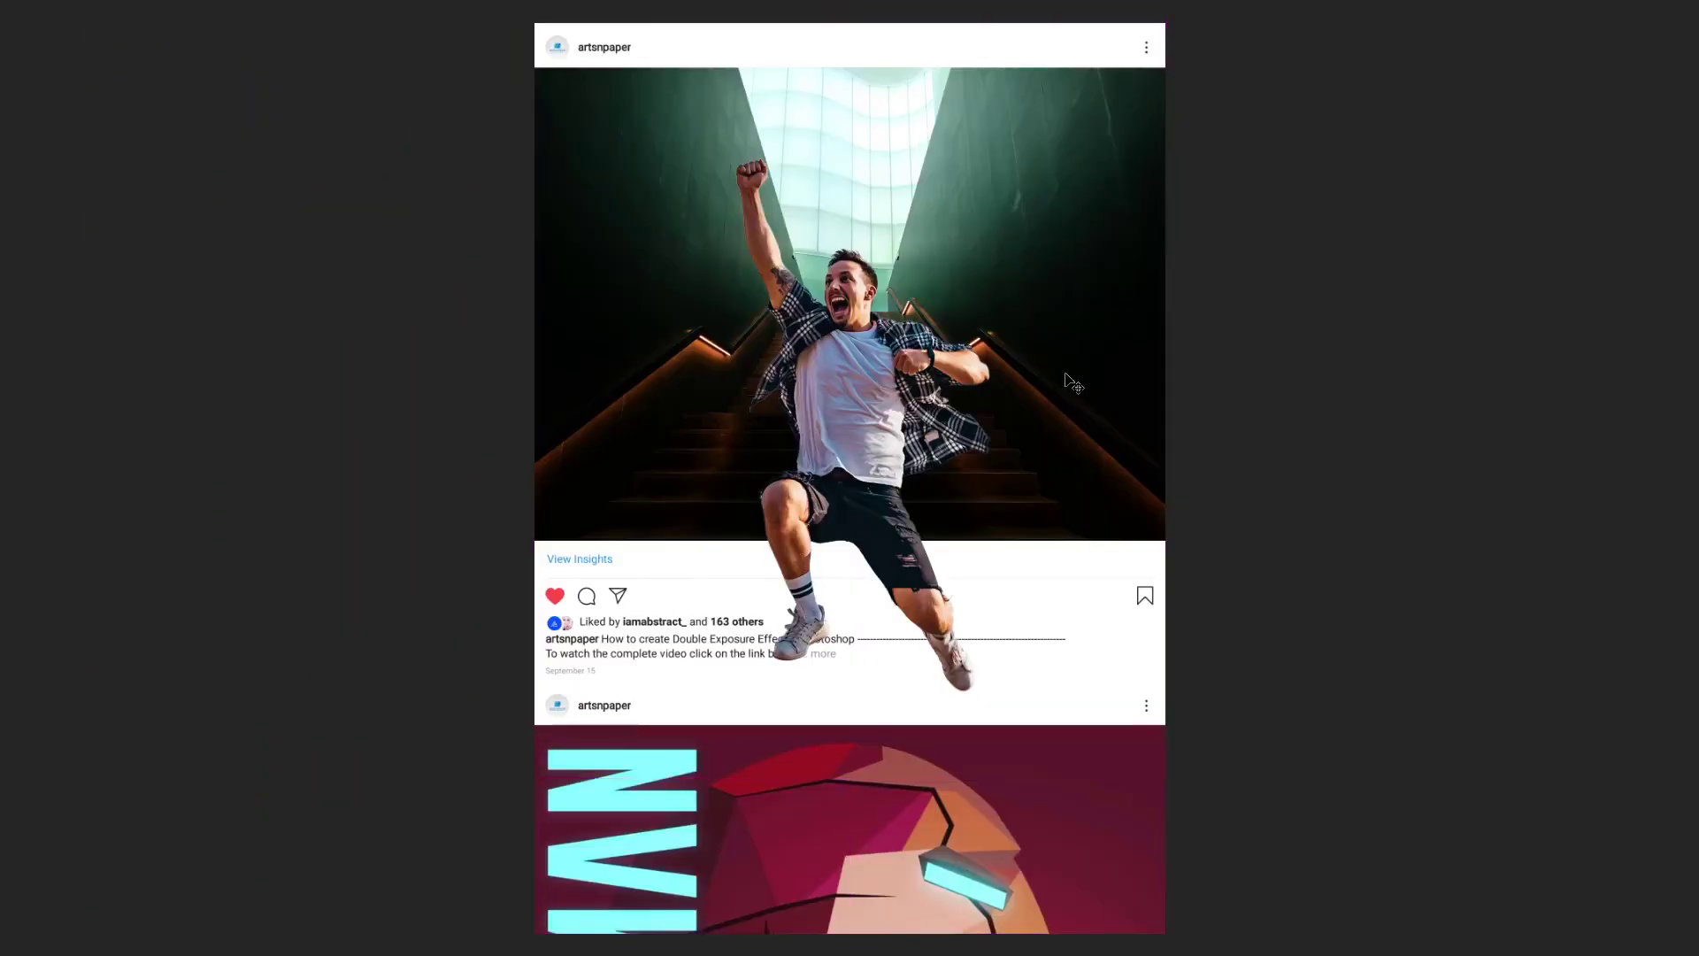